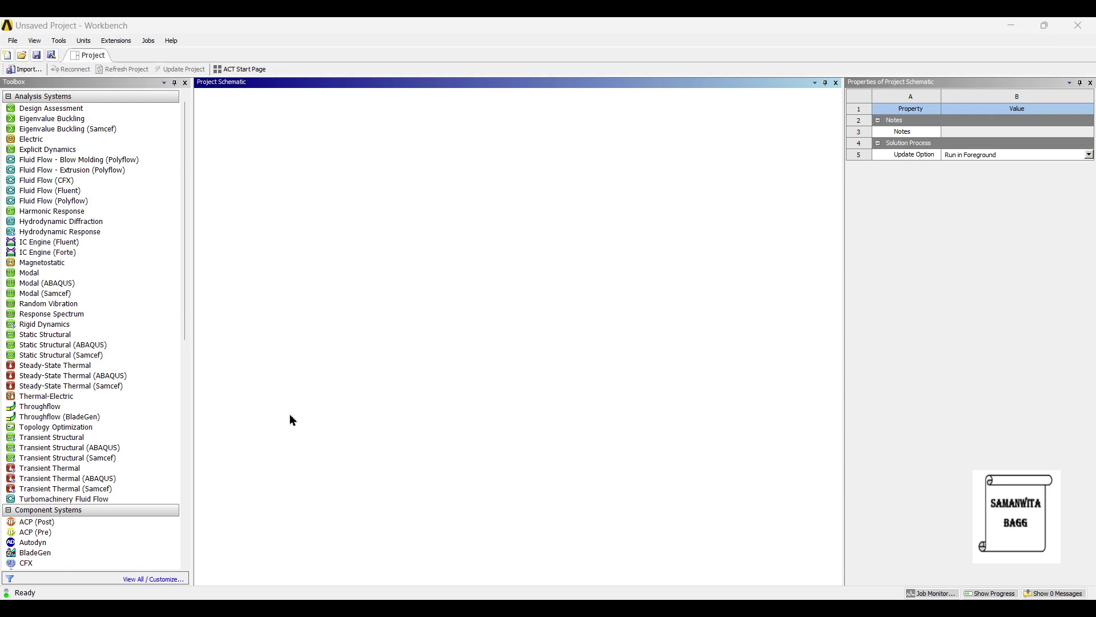
Add a Transient Thermal system, then add Aluminum Alloy from General Materials to its Engineering Data.
left_click_drag(51, 468, 249, 428)
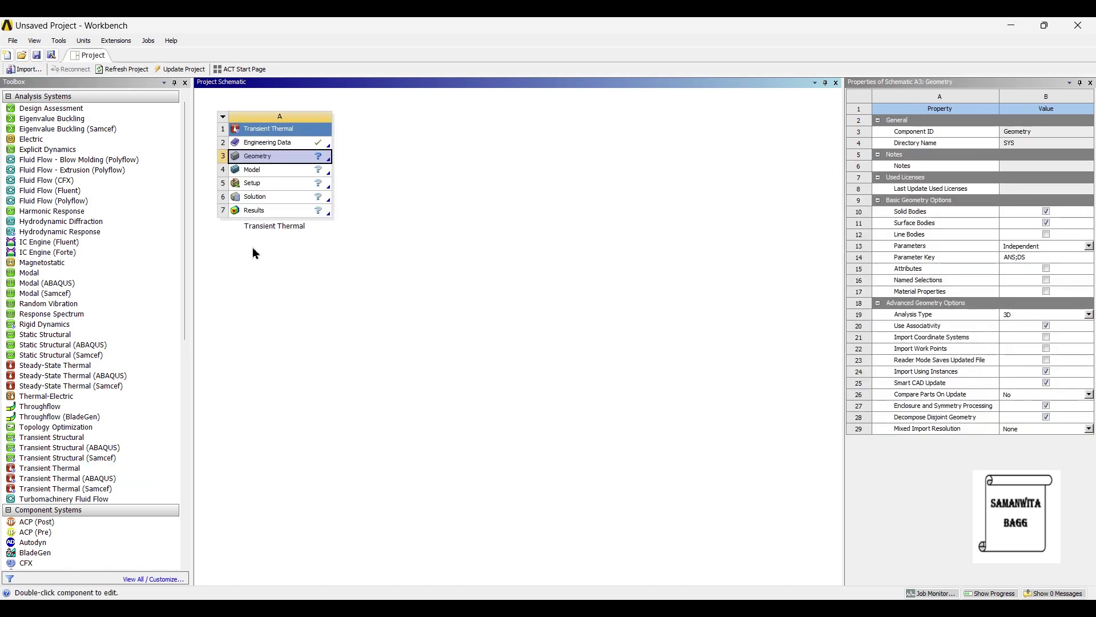
double_click(275, 143)
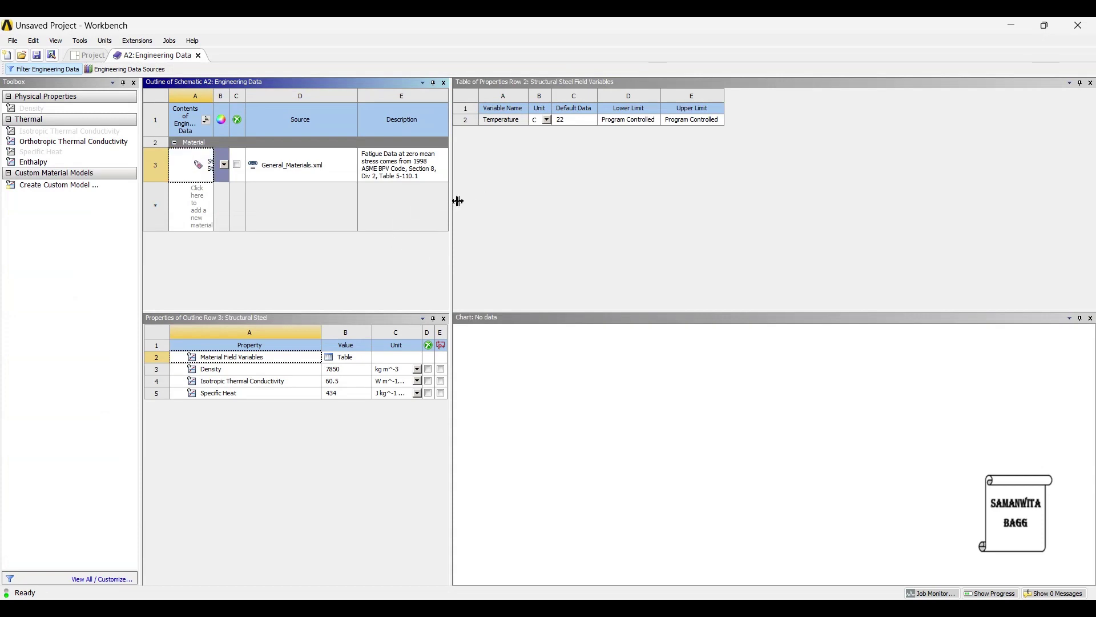
left_click_drag(458, 201, 834, 188)
left_click(125, 69)
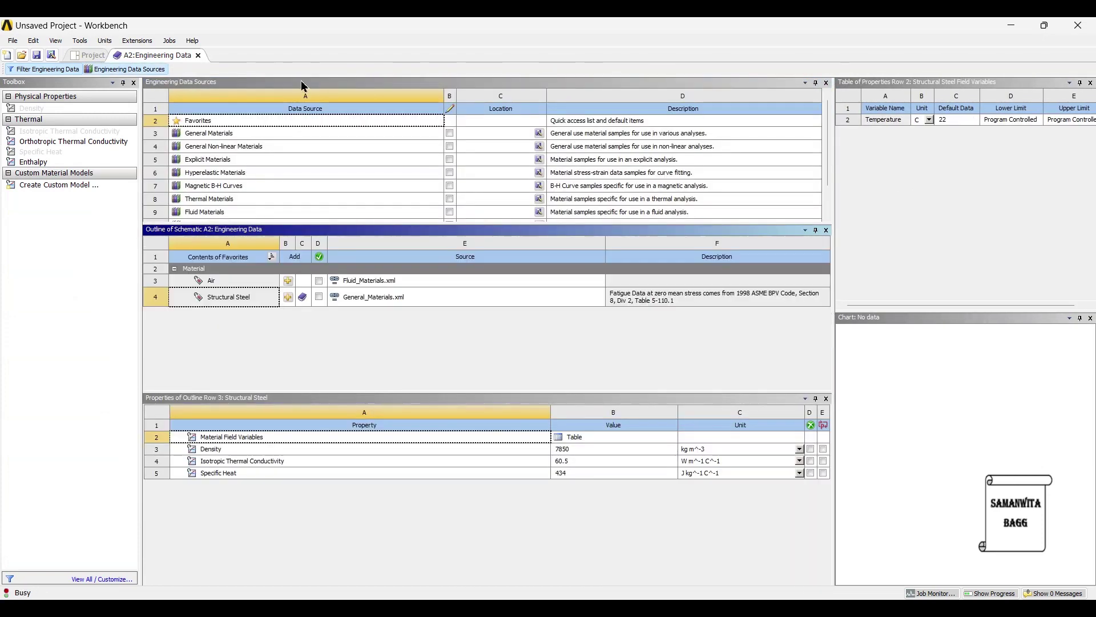
left_click(197, 134)
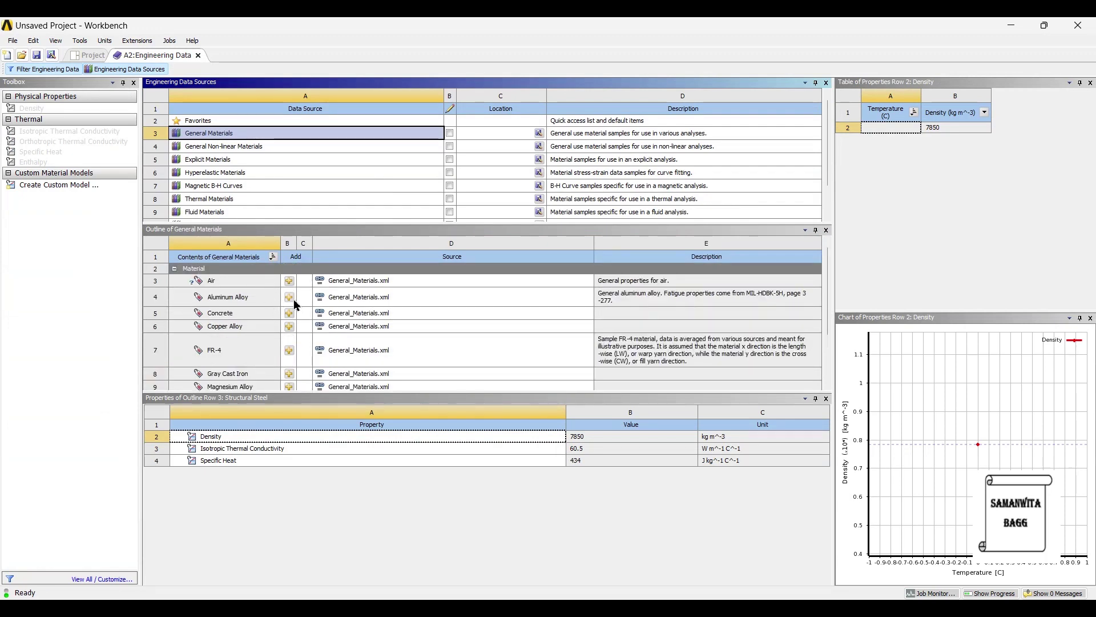
left_click(291, 298)
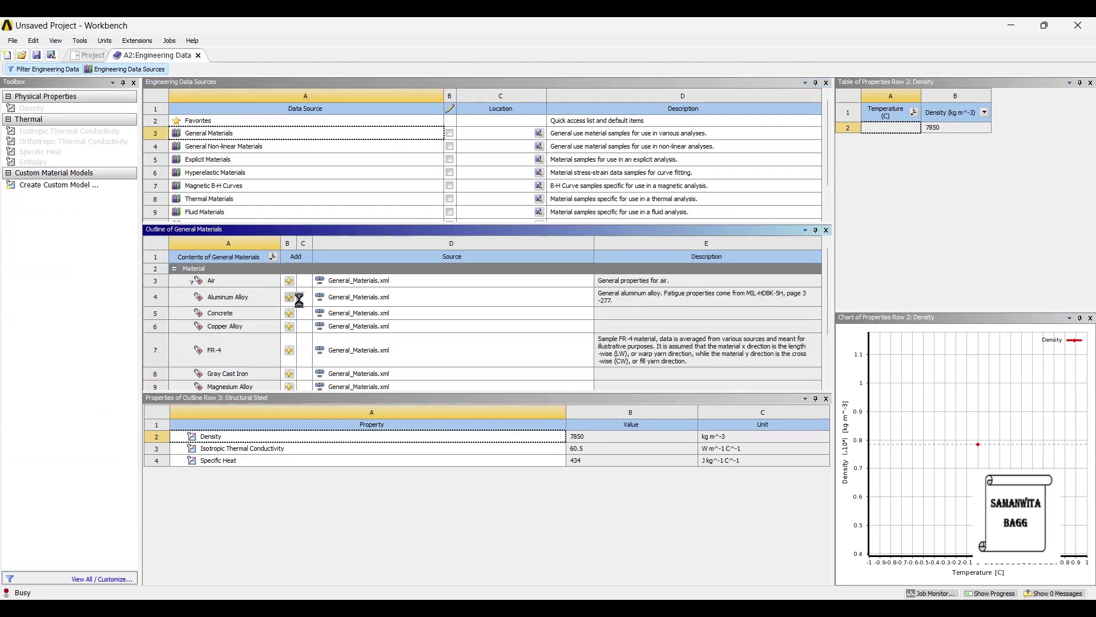
Update the project with the new material and close the Engineering Data view.
left_click(89, 55)
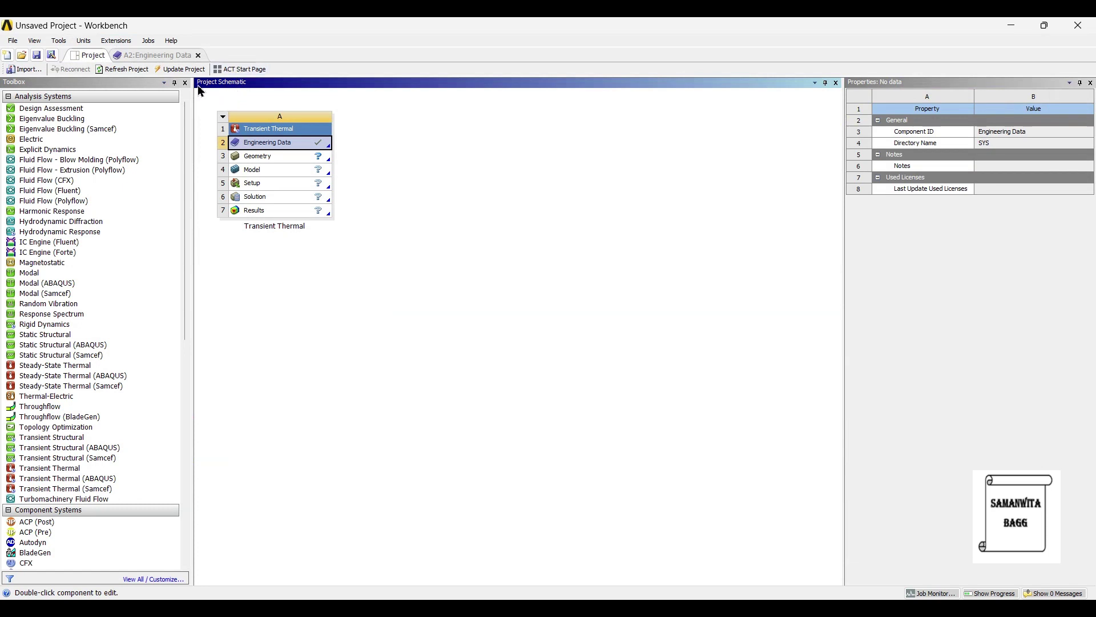
left_click(192, 71)
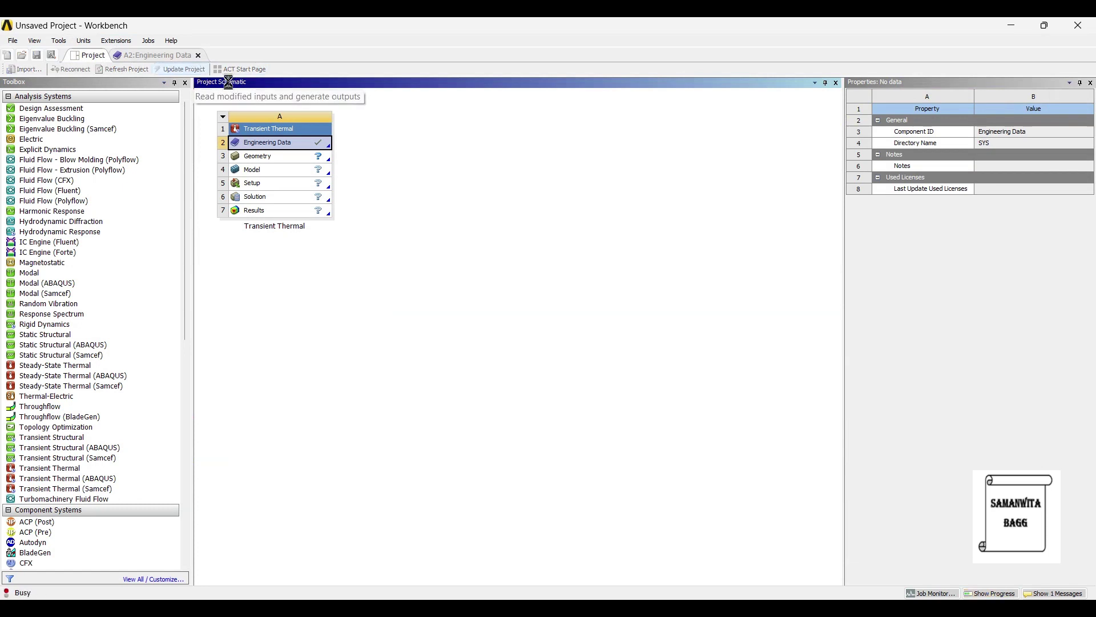
left_click(199, 55)
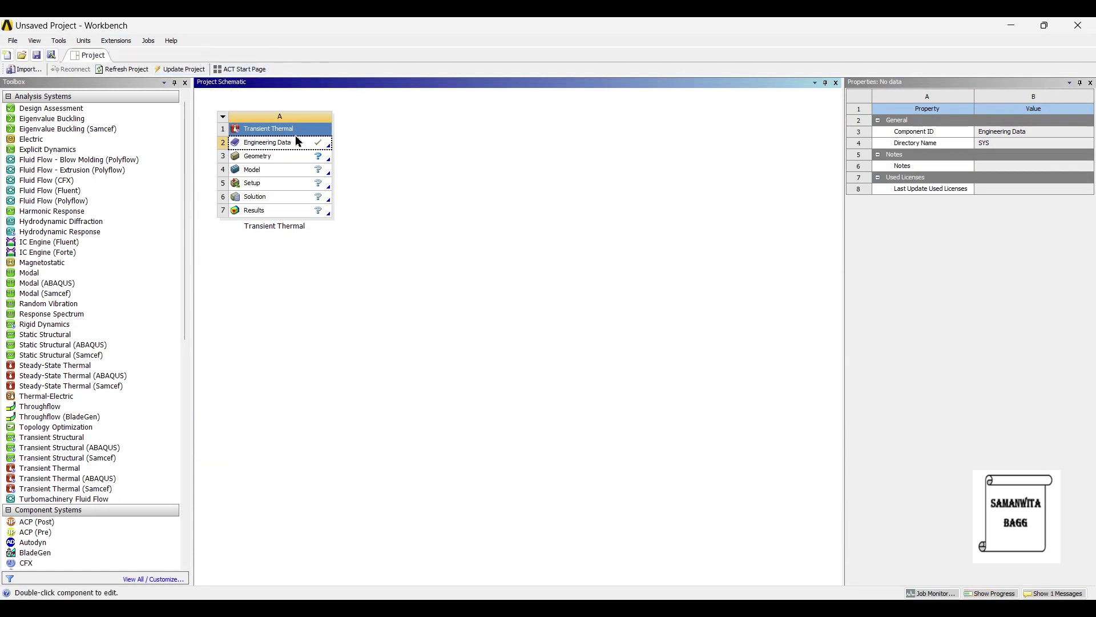
Import the recent piston assembly geometry and open the model in Mechanical.
left_click(276, 161)
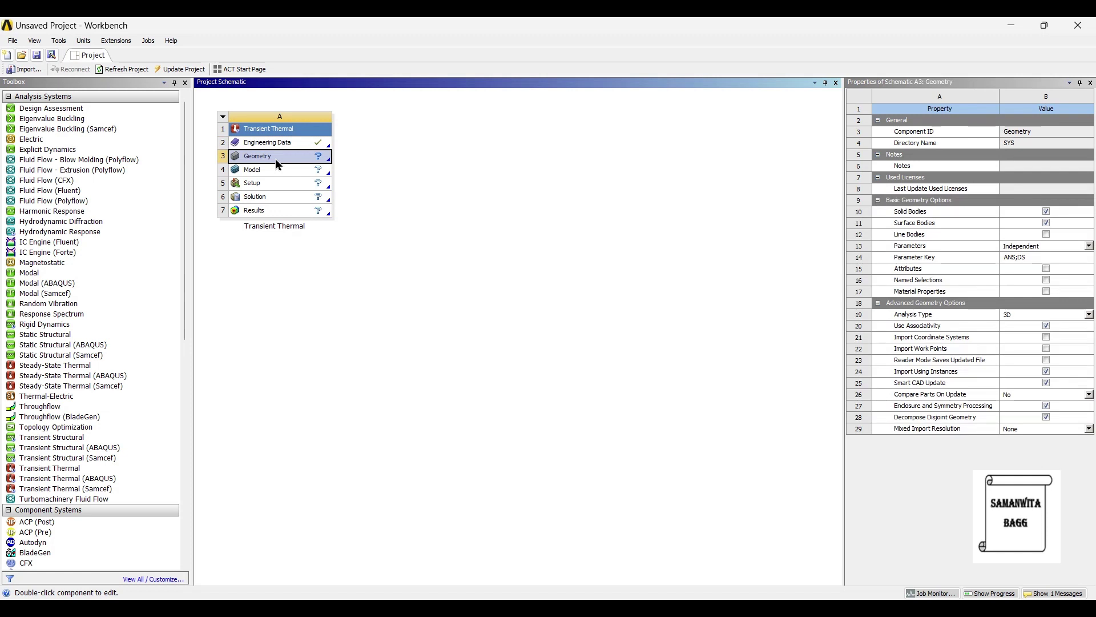
right_click(276, 160)
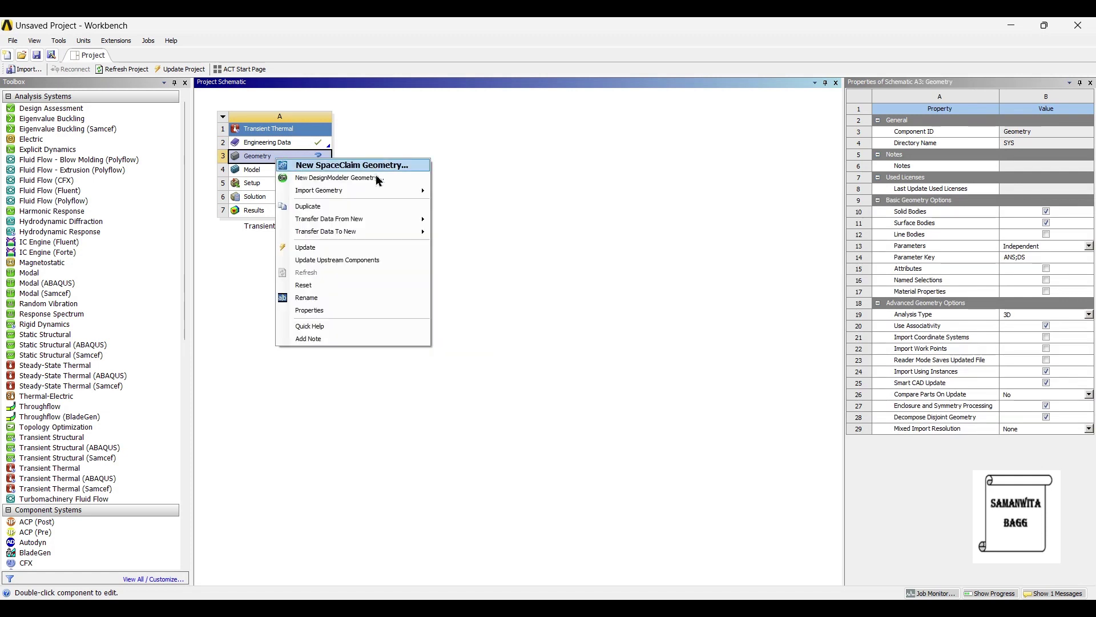
mouse_move(378, 190)
left_click(495, 204)
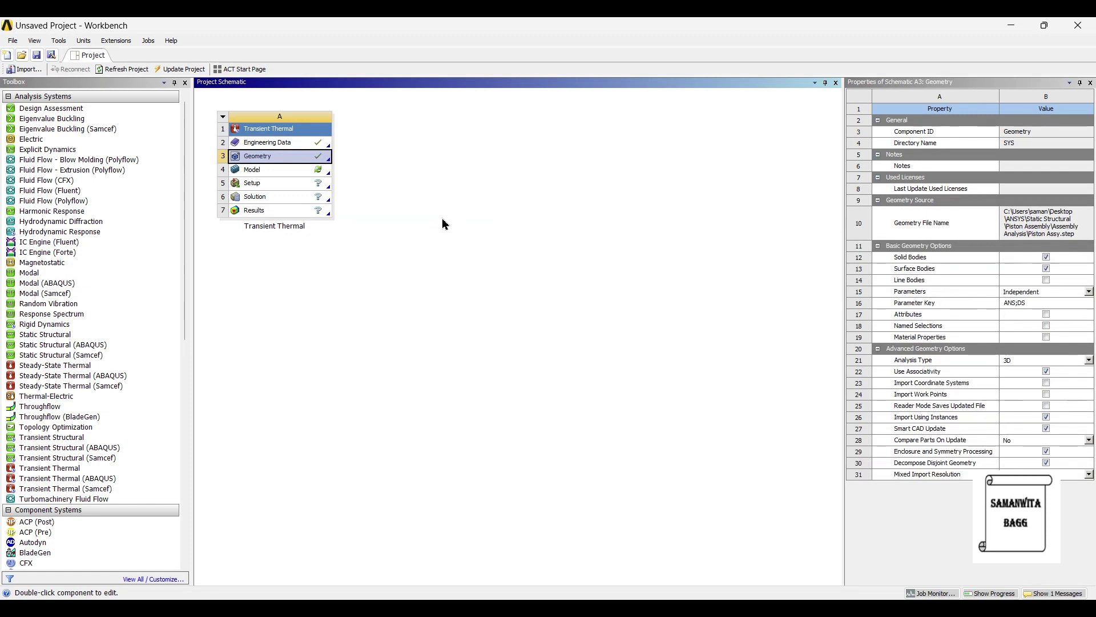
double_click(279, 169)
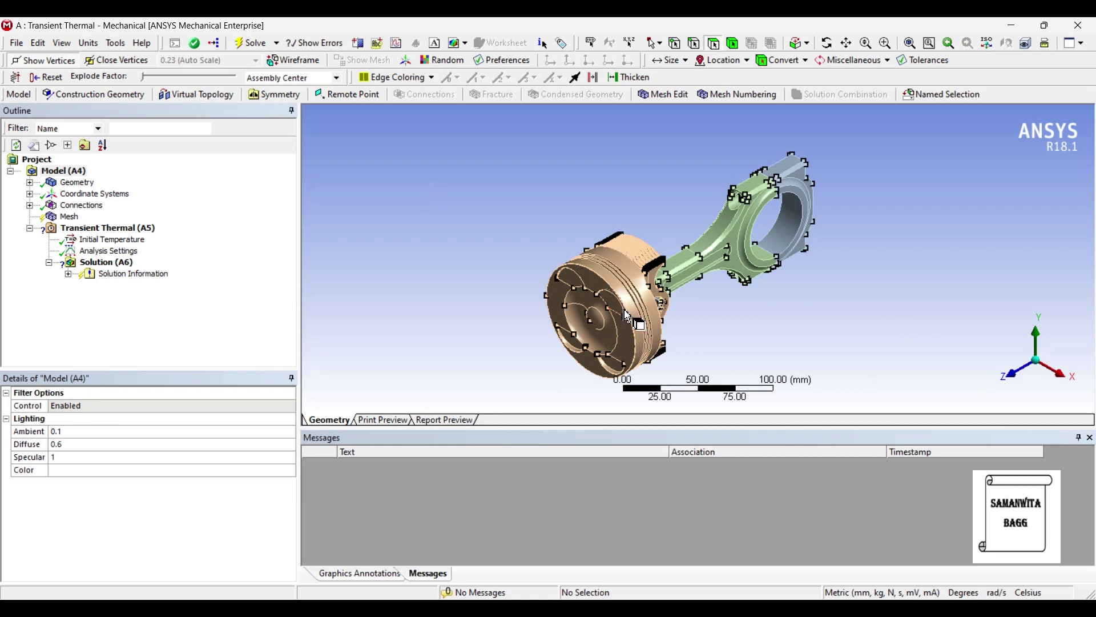
Suppress the Wrist Pin, Snap Ring 2 and Snap Ring 1 bodies.
middle_click_drag(633, 319, 450, 196)
scroll(712, 226, "down", 2)
middle_click_drag(712, 225, 702, 222)
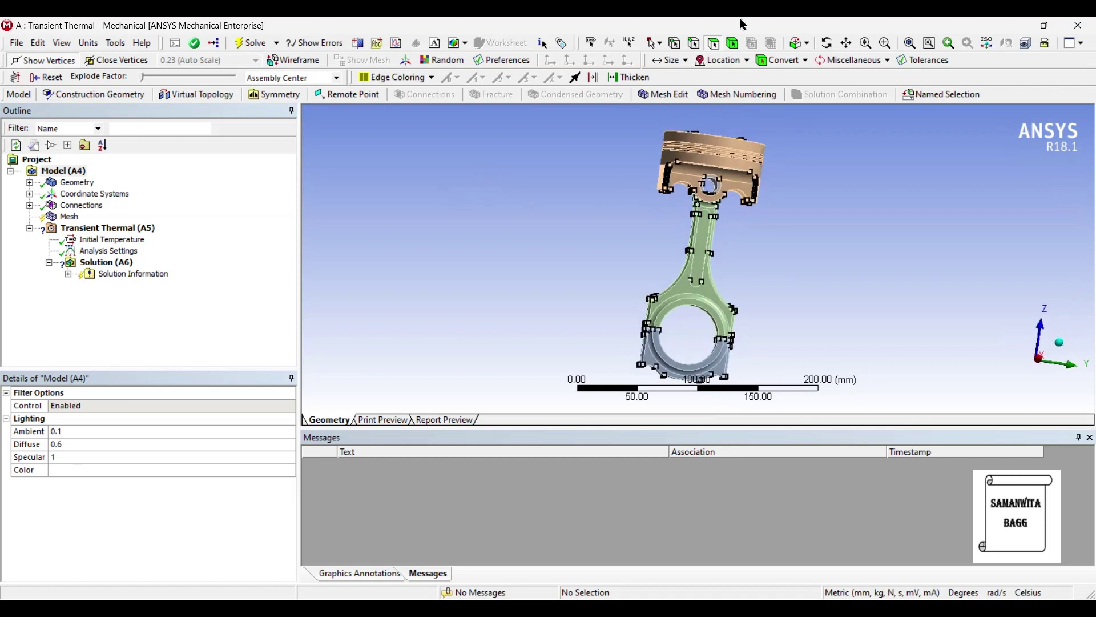
left_click(30, 183)
left_click(90, 194)
right_click(97, 194)
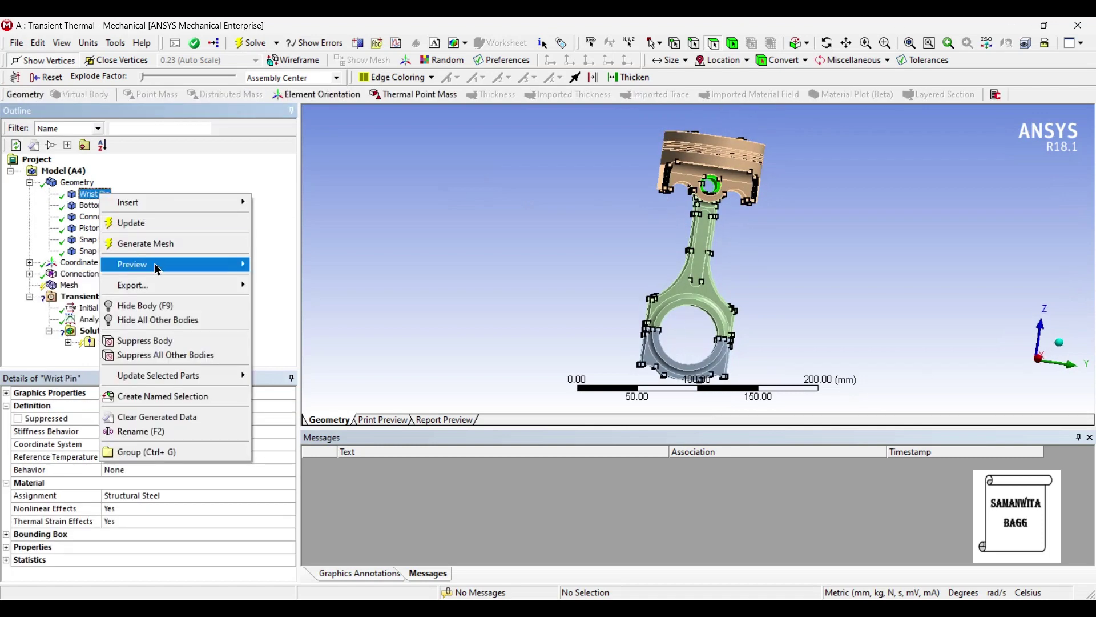
left_click(169, 341)
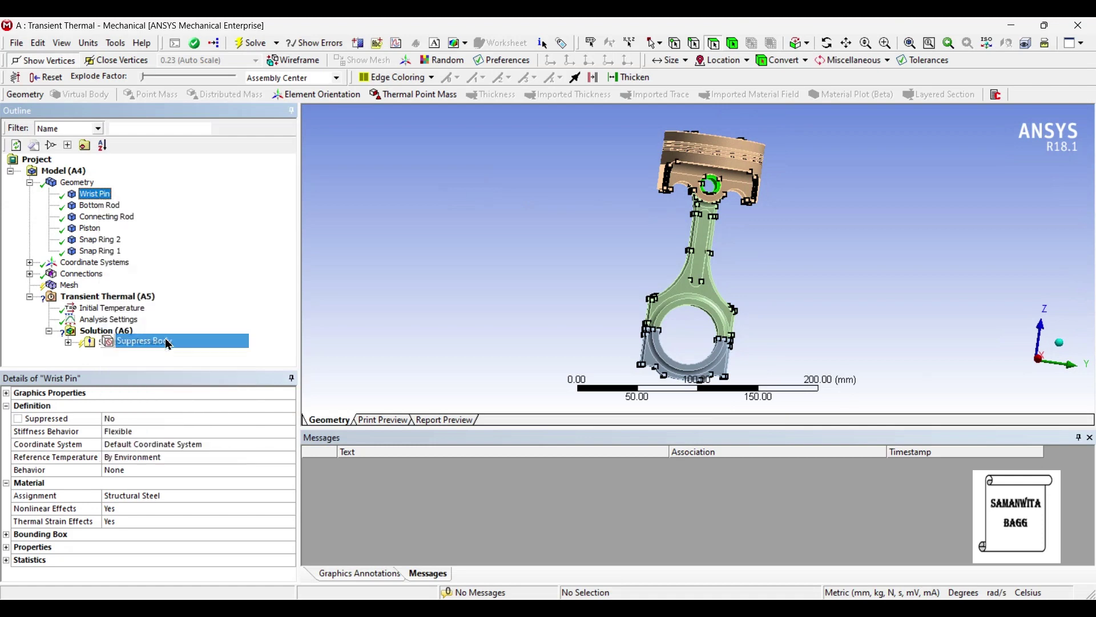
right_click(111, 240)
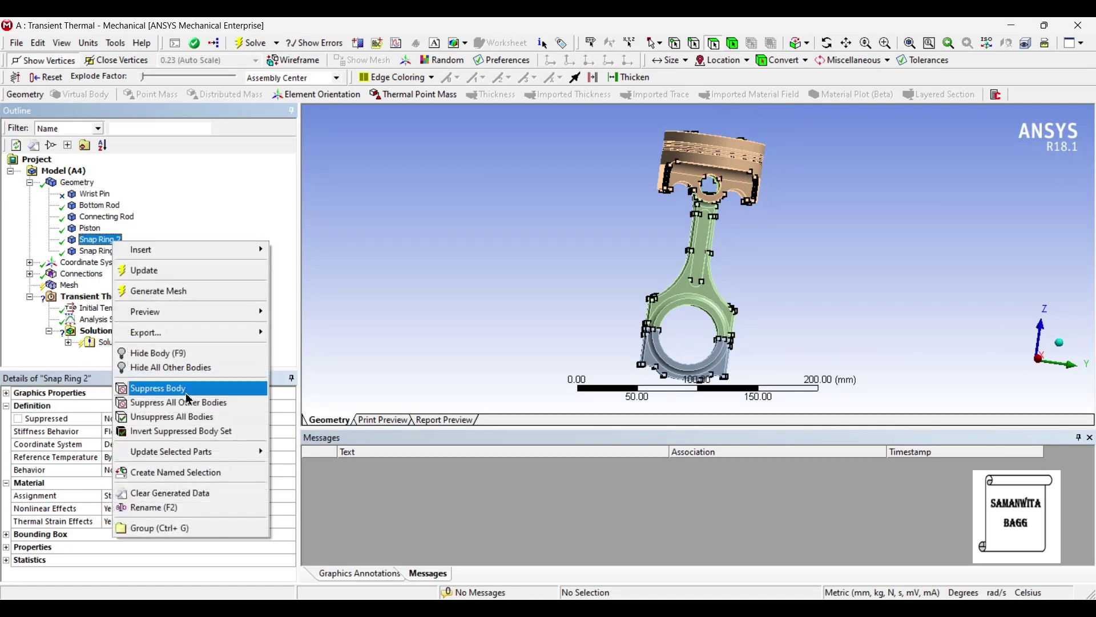
left_click(189, 398)
left_click(103, 251)
right_click(116, 252)
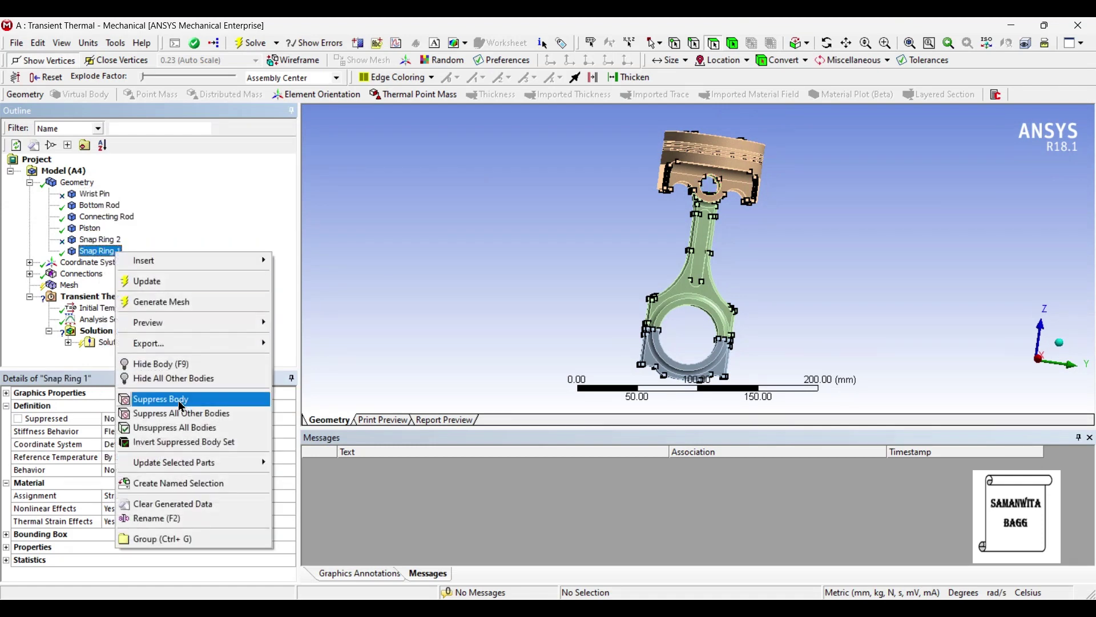
left_click(181, 403)
Assign Aluminum Alloy to the Bottom Rod, Connecting Rod and Piston bodies.
left_click(100, 206)
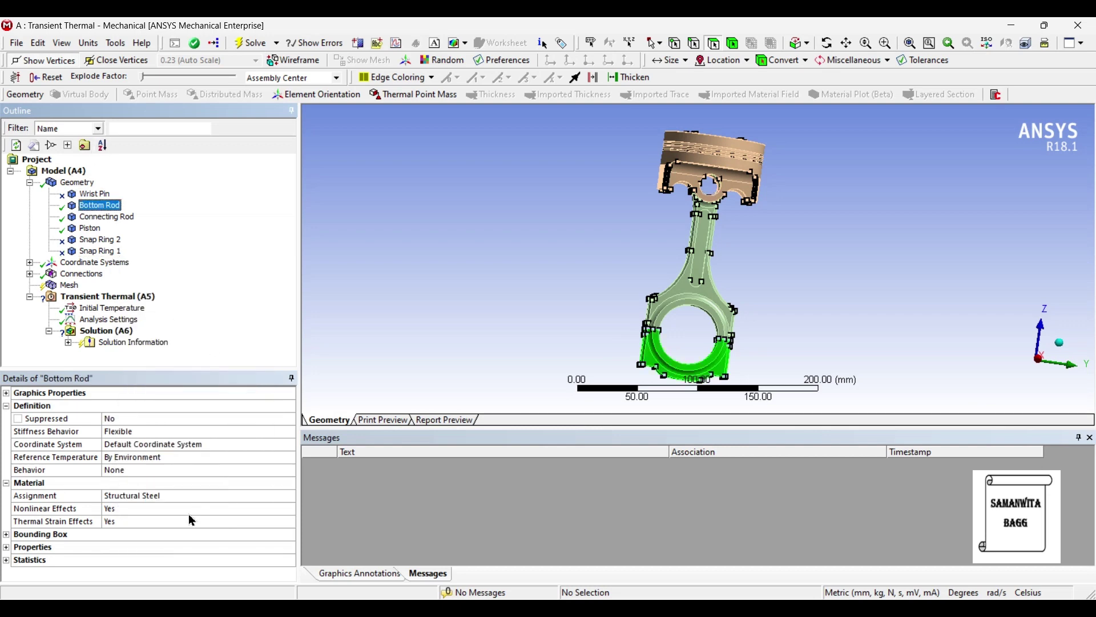
left_click(233, 495)
left_click(289, 496)
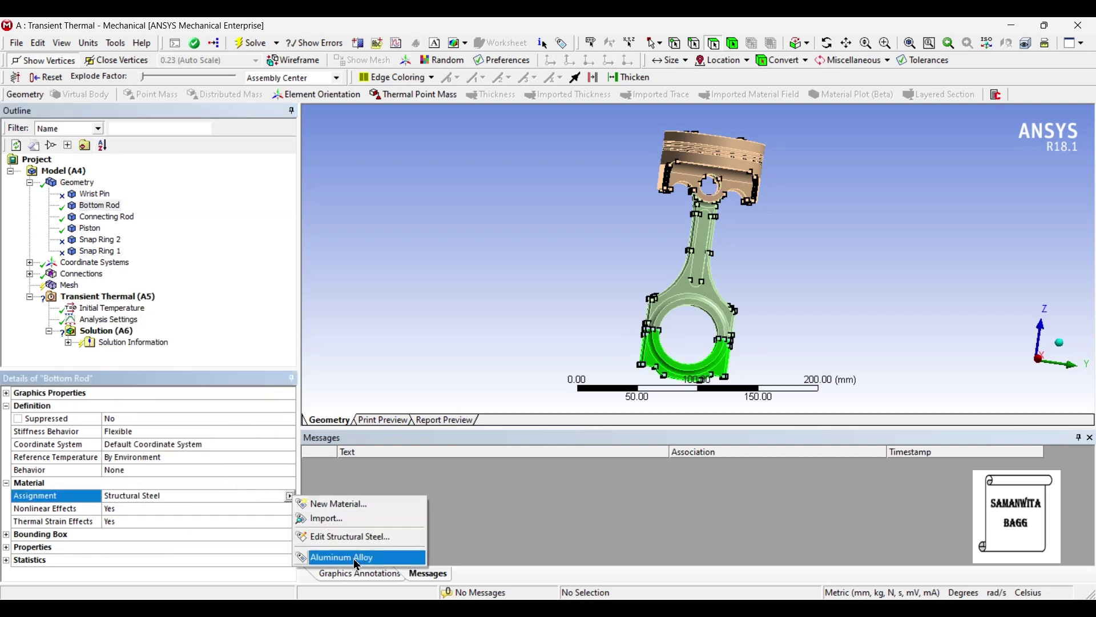
left_click(357, 561)
left_click(120, 218)
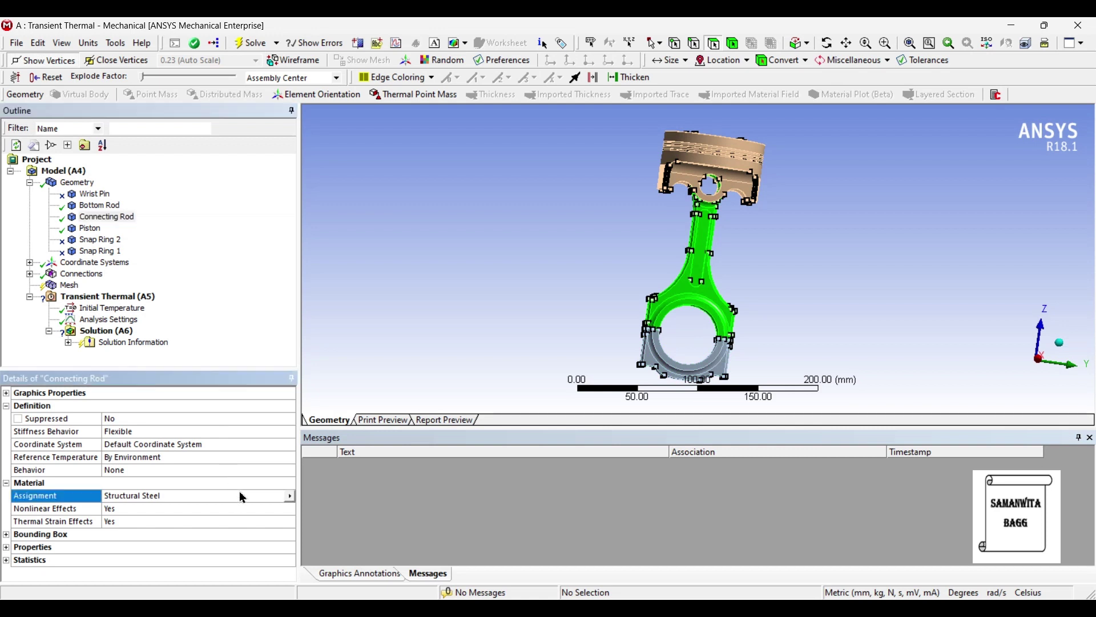
left_click(289, 496)
left_click(356, 559)
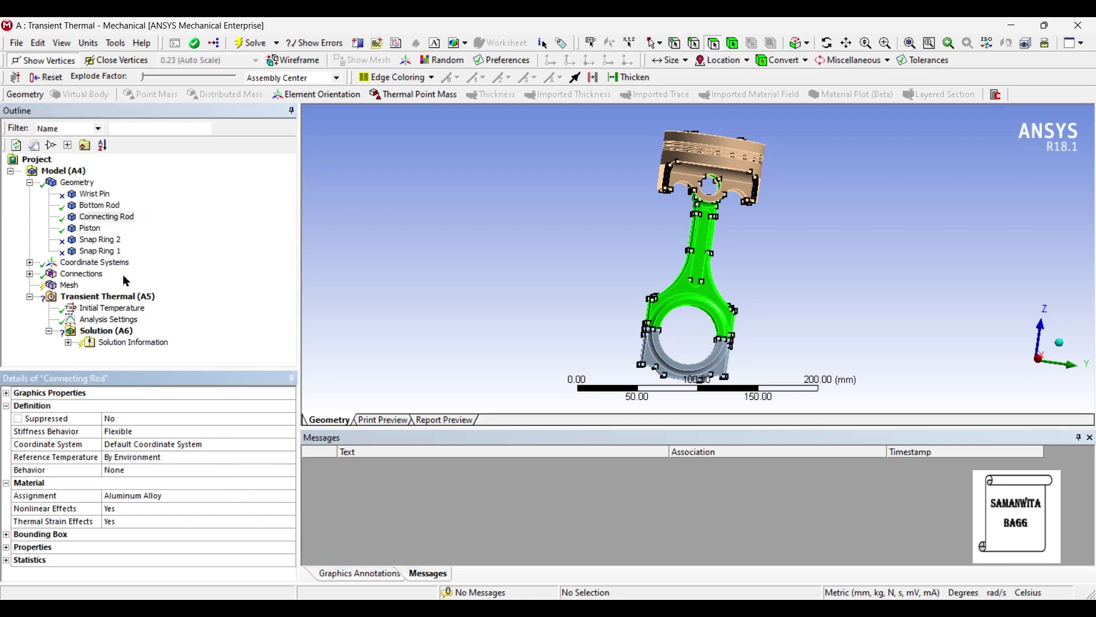
left_click(90, 228)
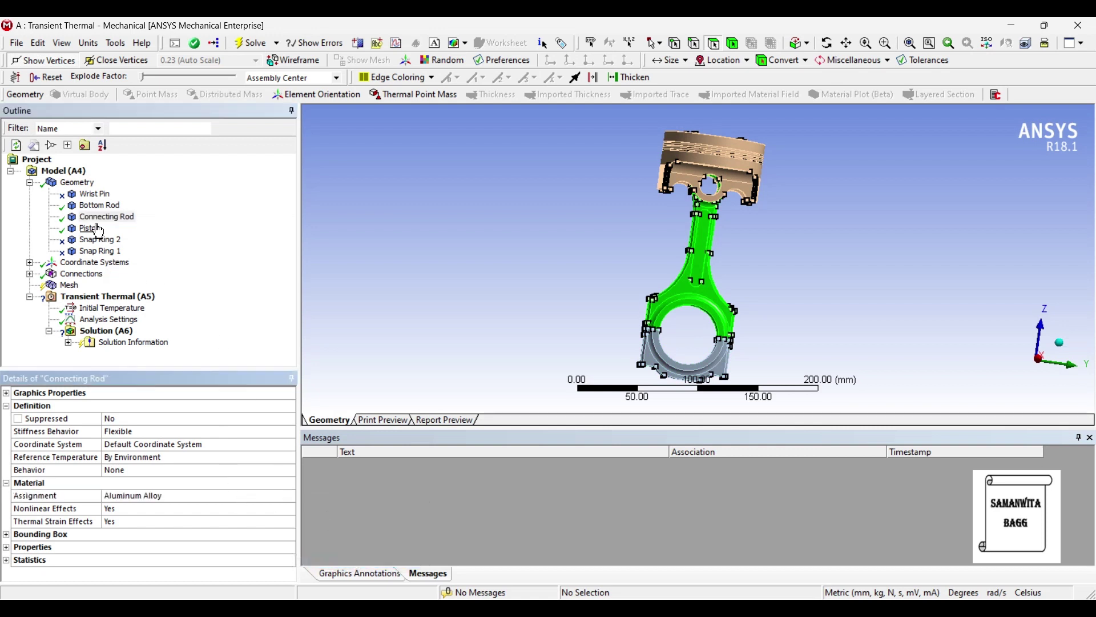
left_click(290, 496)
left_click(357, 558)
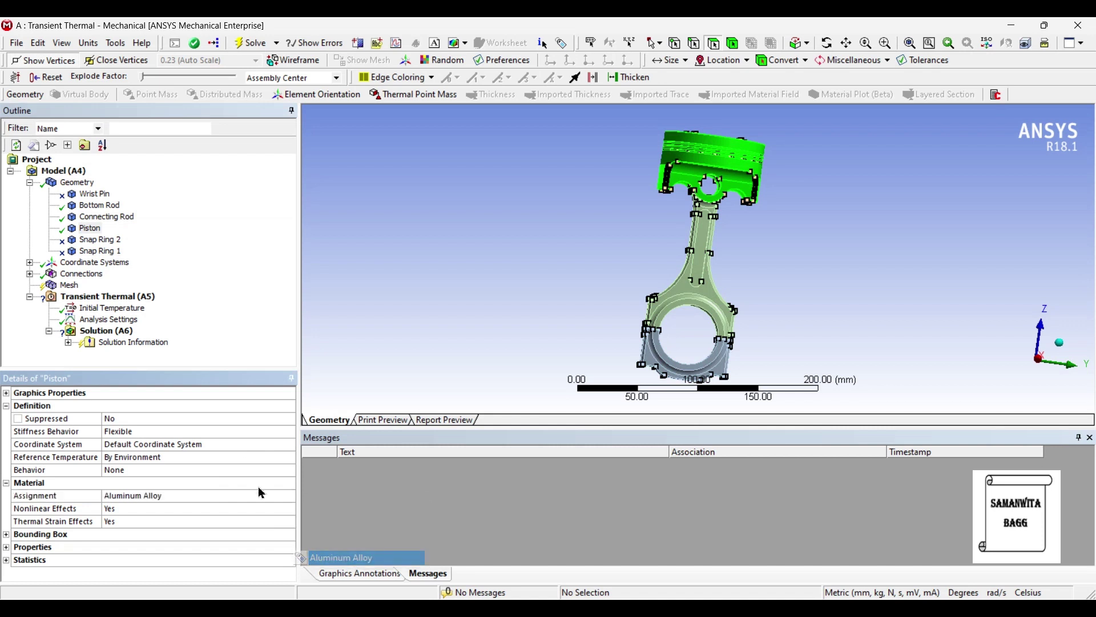
left_click(30, 182)
Set the Mesh sizing Relevance Center to Fine.
left_click(73, 216)
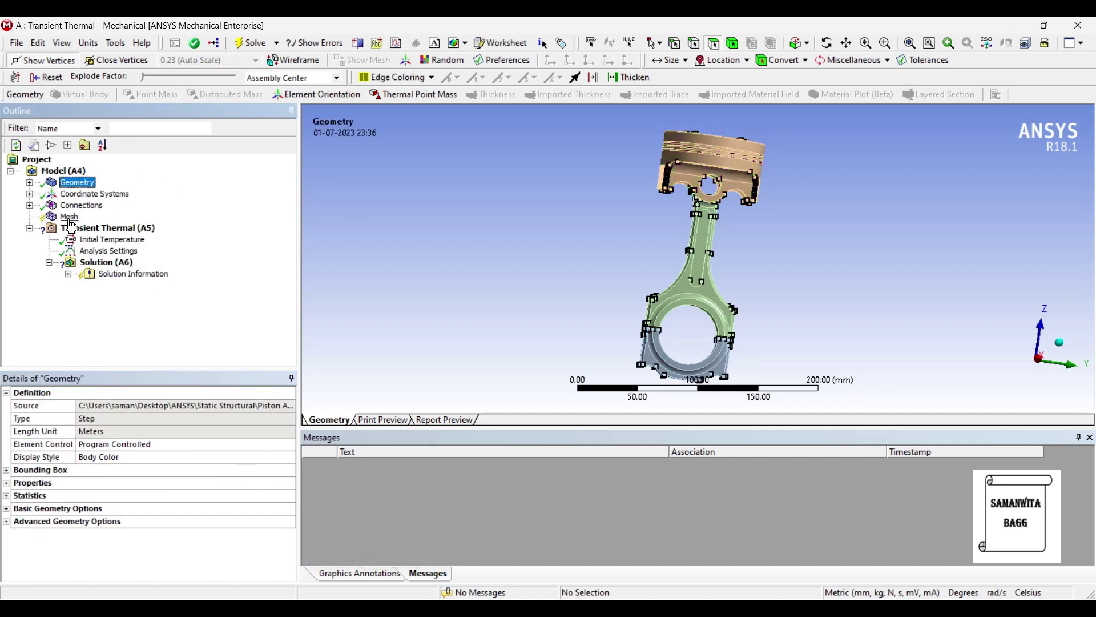
left_click(6, 472)
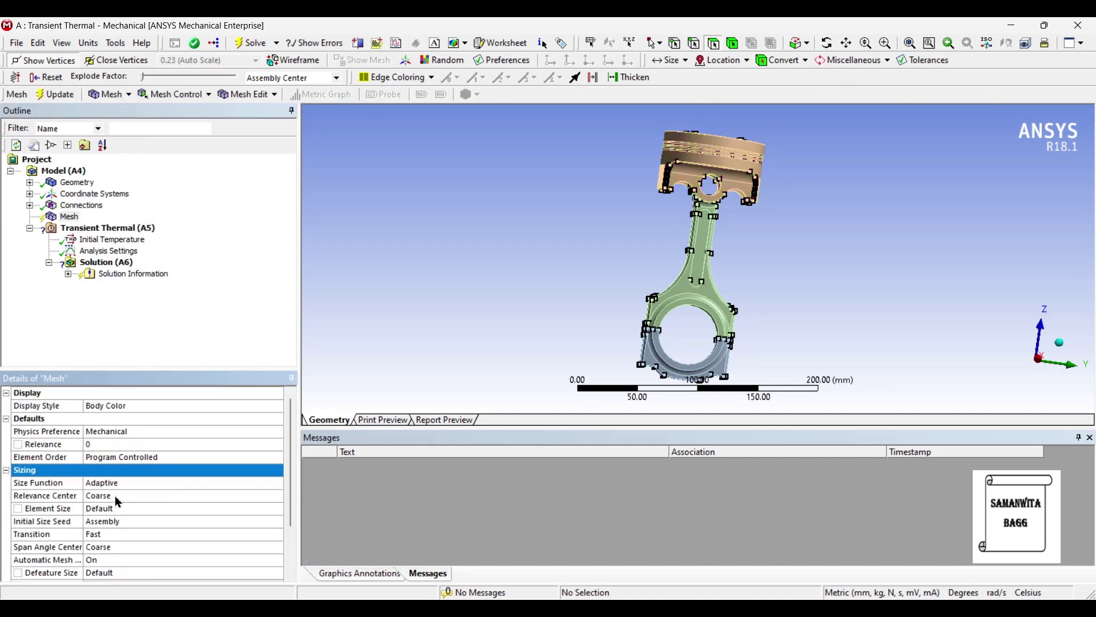
left_click(118, 496)
left_click(279, 496)
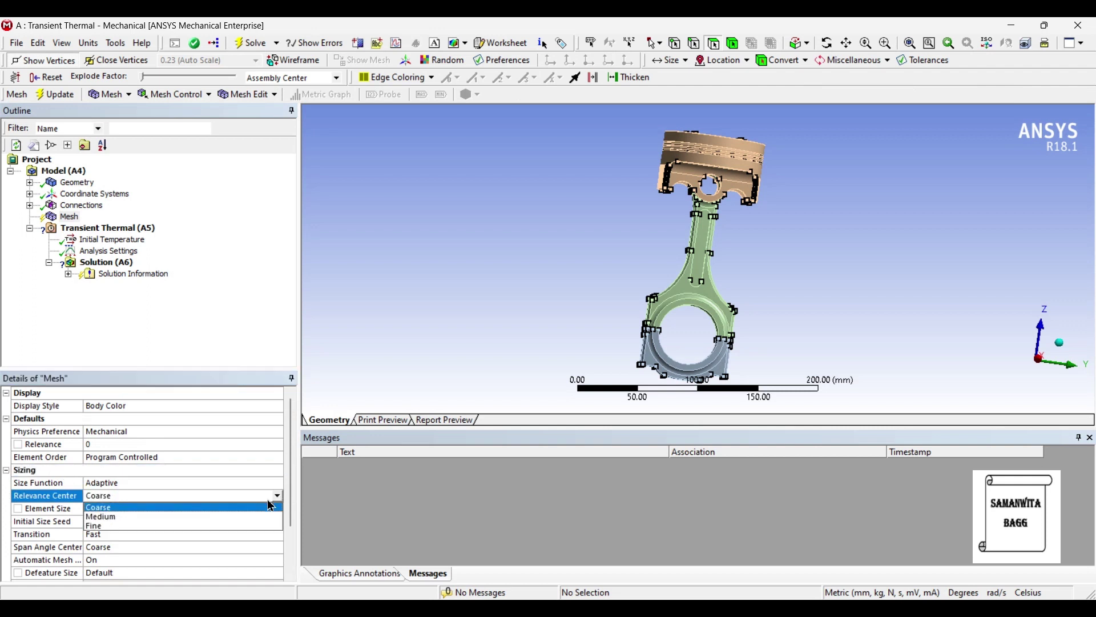
left_click(137, 526)
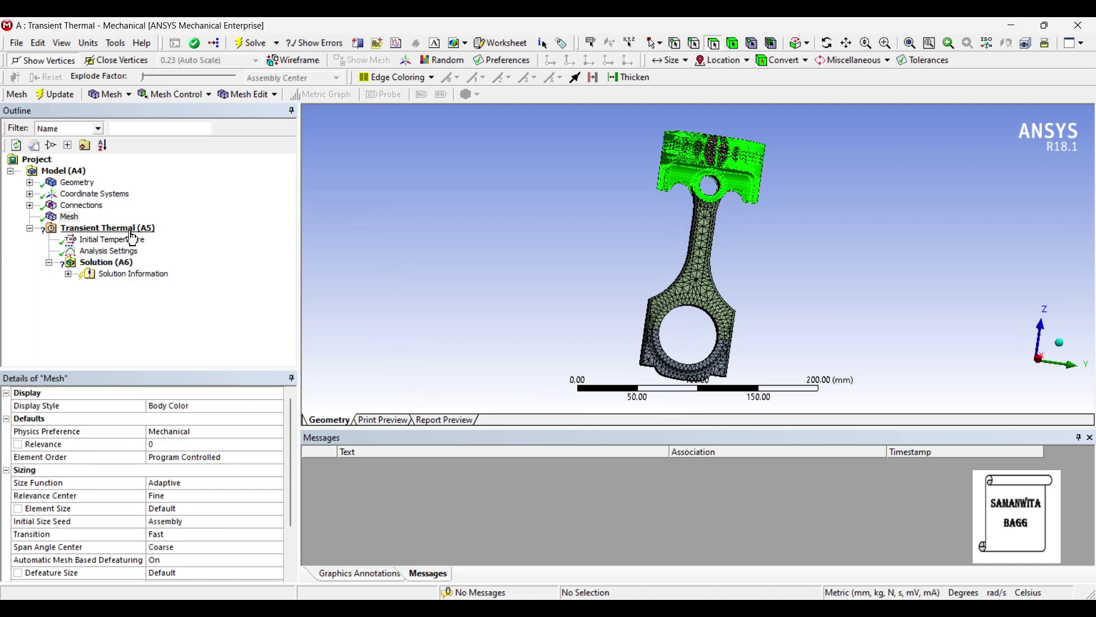
Set Analysis Settings to 10 steps, Auto Time Stepping On, 0.1 s initial and minimum time step.
left_click(129, 252)
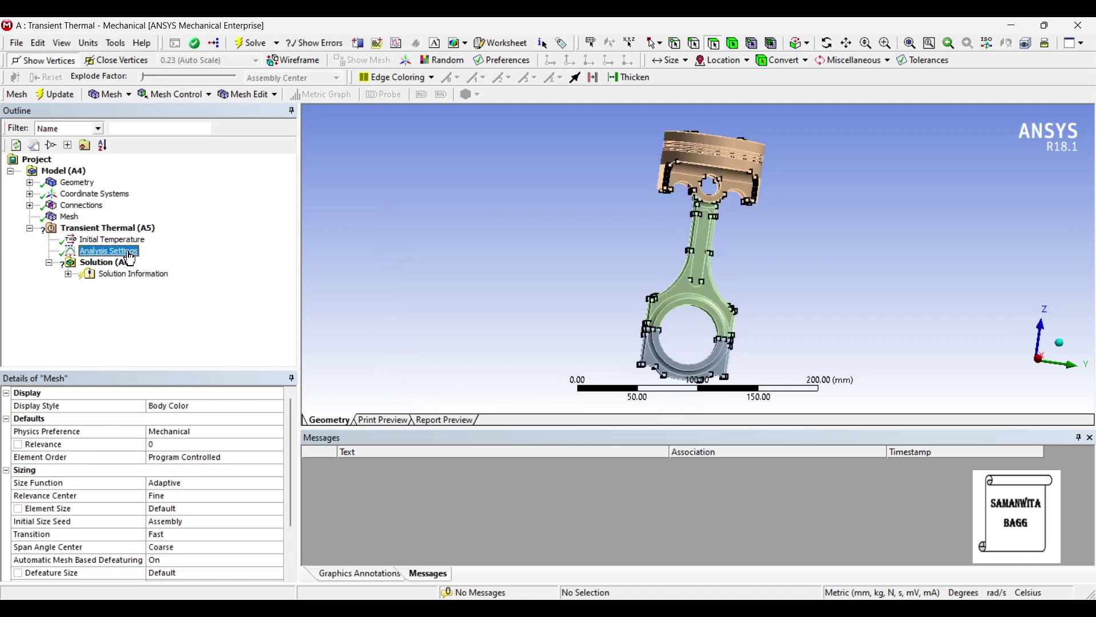
left_click(121, 407)
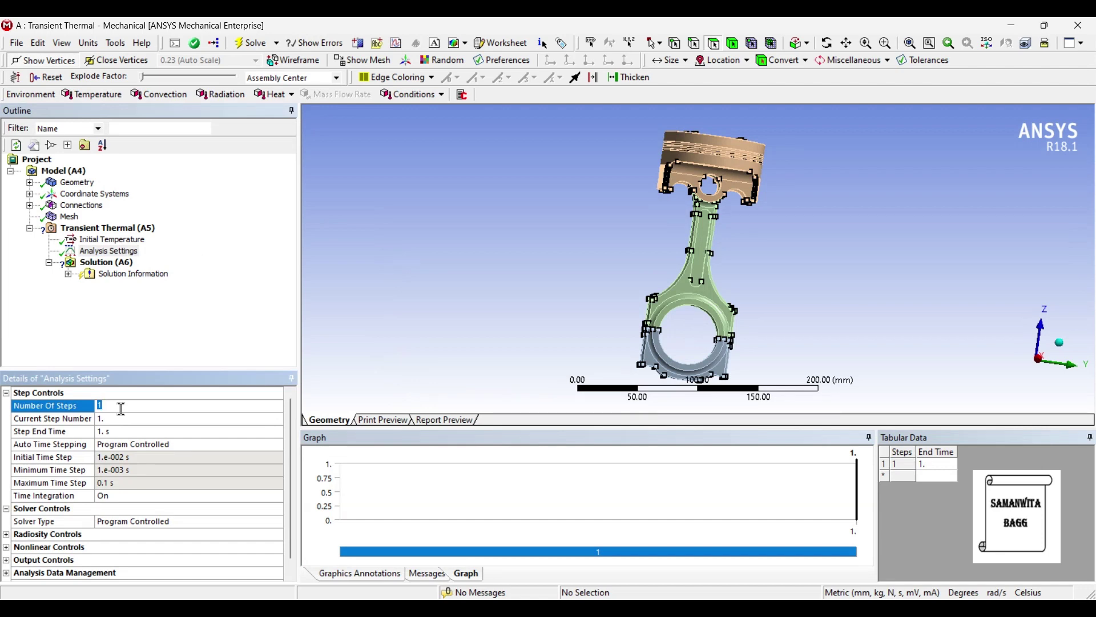
key("Return")
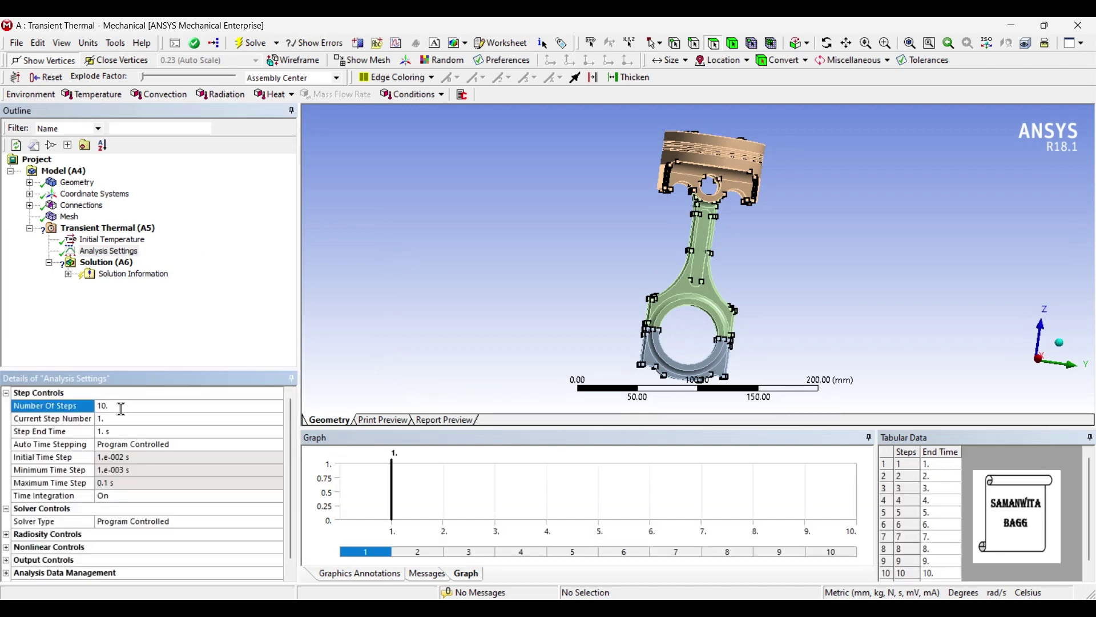
left_click(197, 444)
left_click(277, 444)
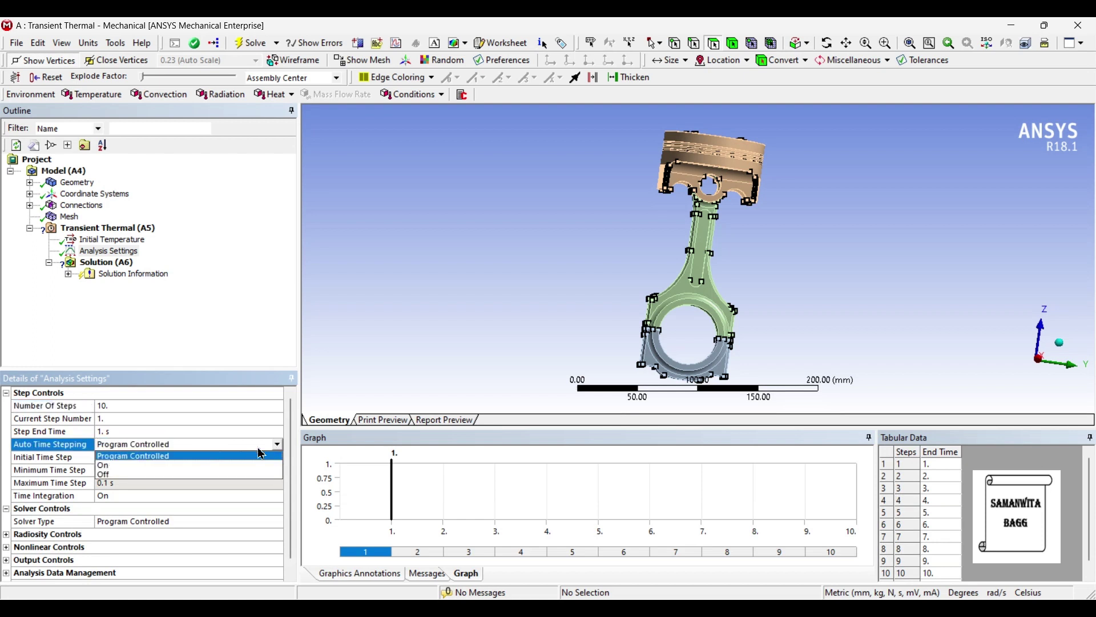
left_click(143, 467)
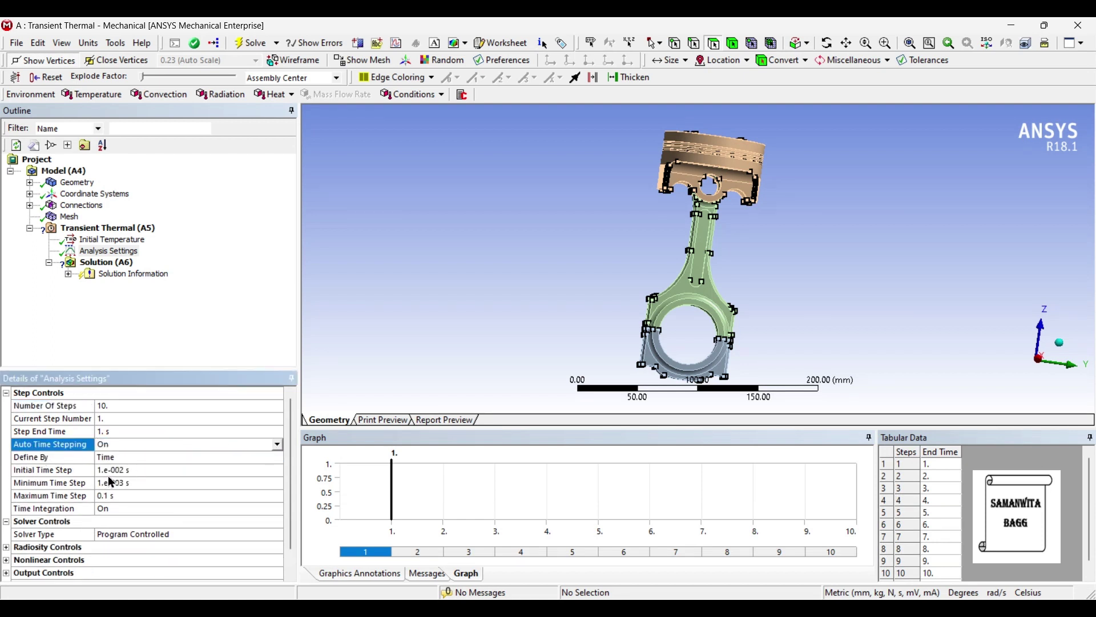
left_click(113, 474)
type("0.1")
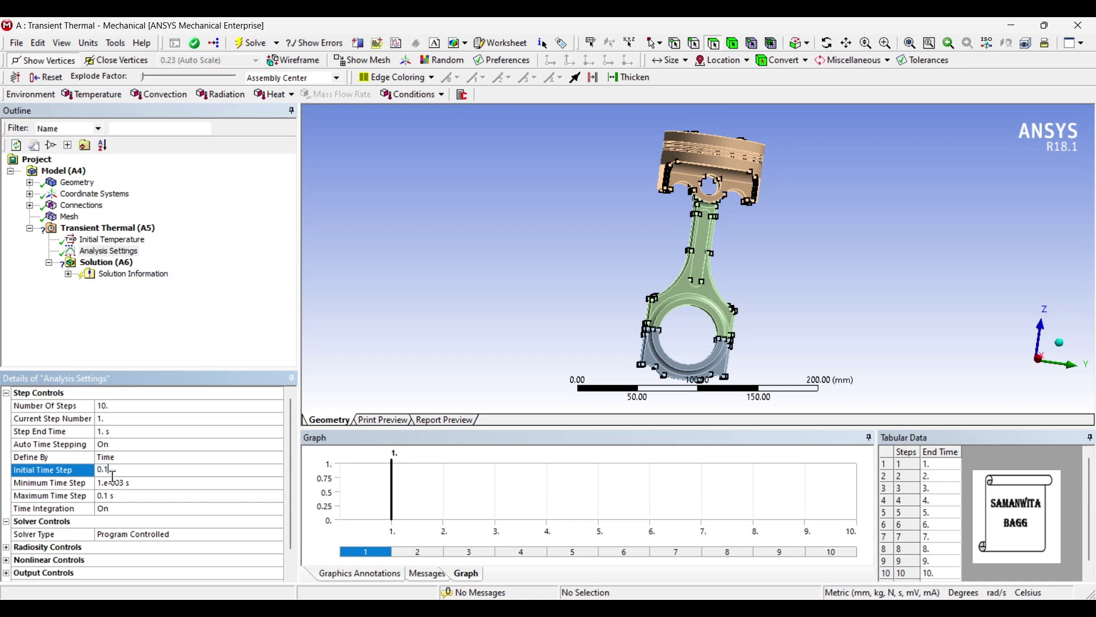
left_click(122, 483)
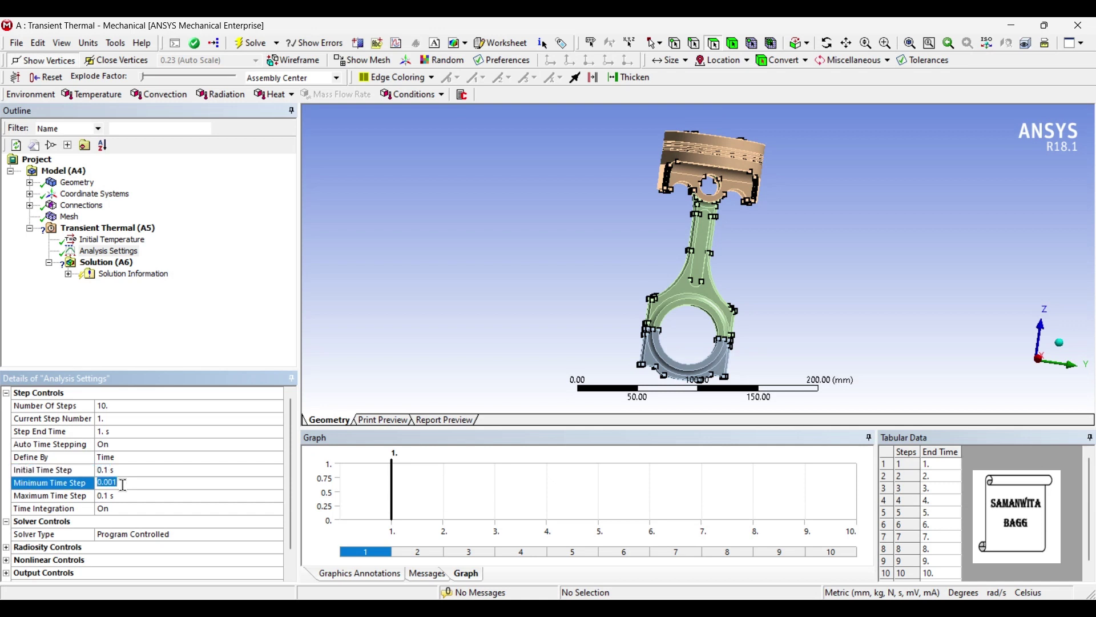
type("0")
Insert a Temperature boundary condition into the Transient Thermal analysis.
right_click(151, 231)
mouse_move(167, 243)
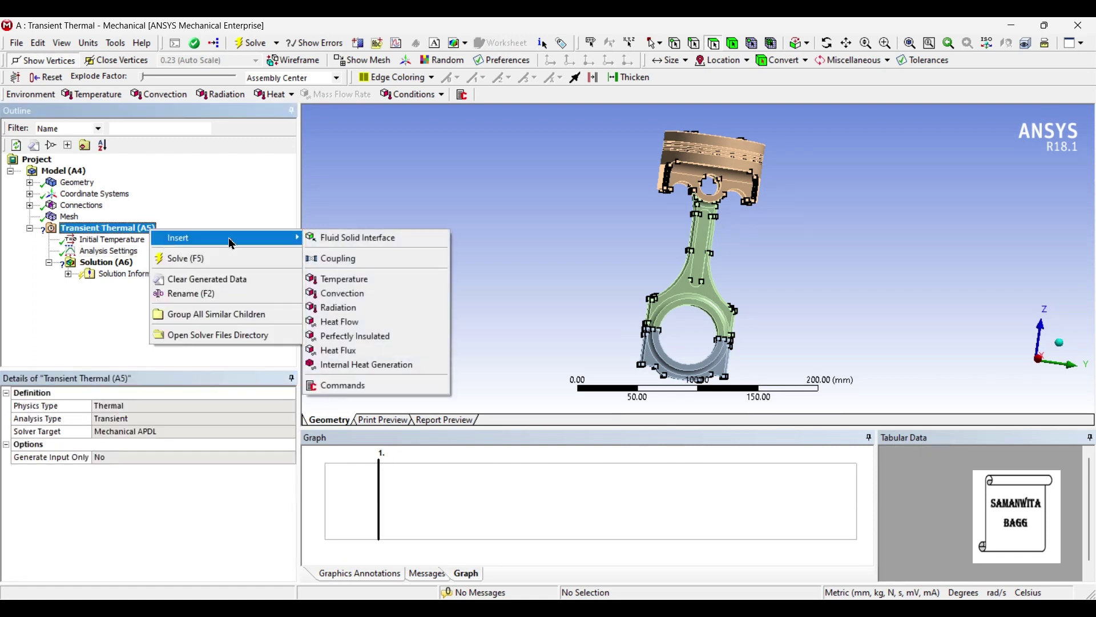
left_click(394, 280)
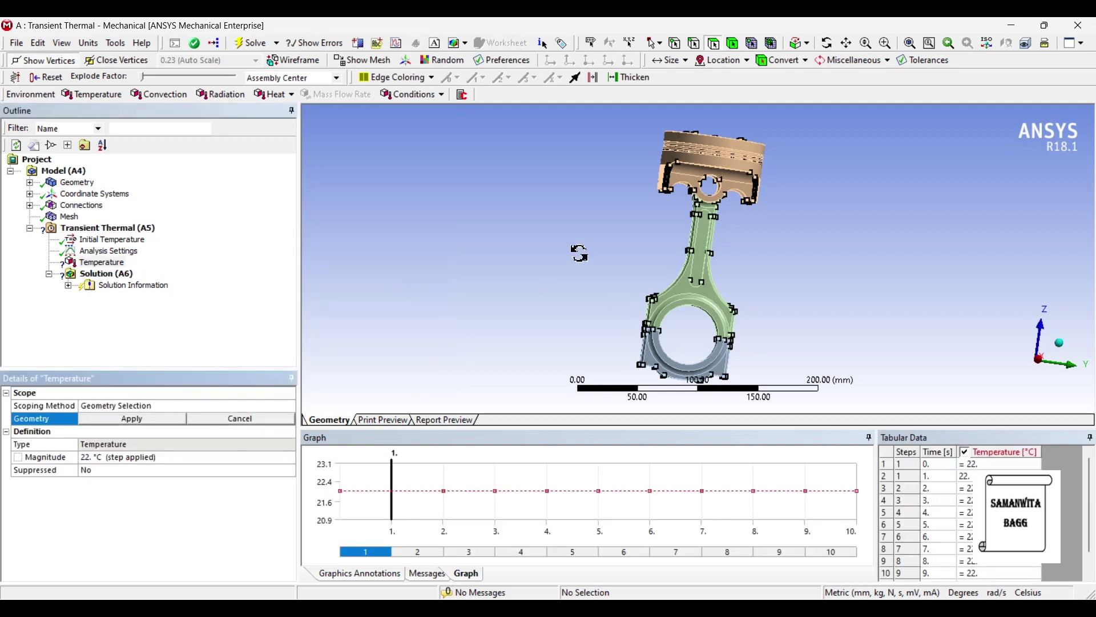
Scope the Temperature load to the seven top faces of the piston crown.
middle_click_drag(580, 252, 546, 301)
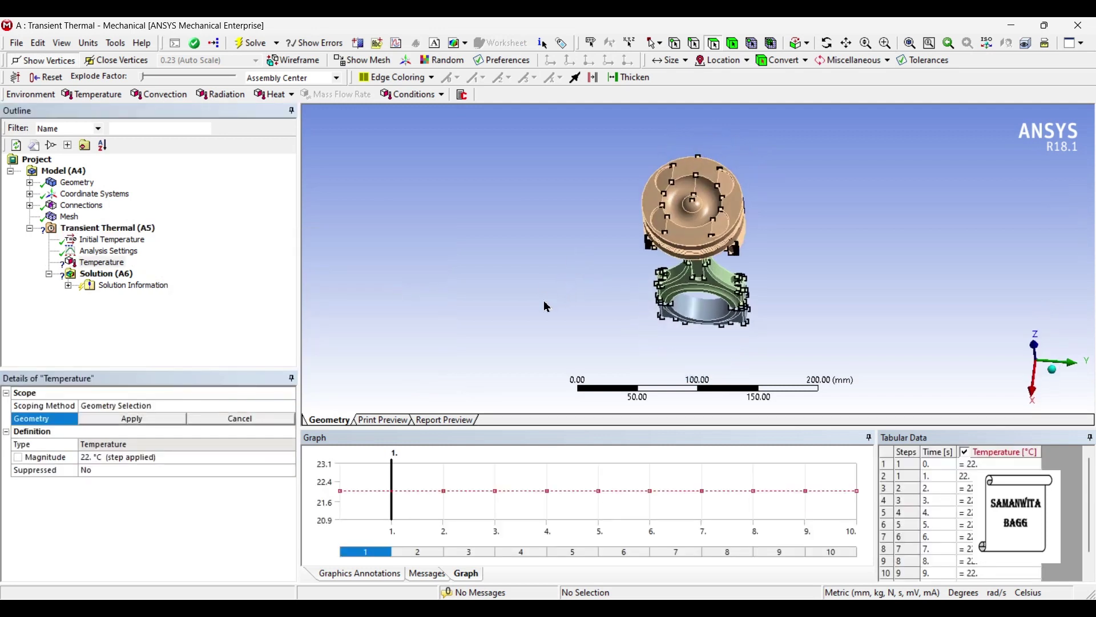
left_click(668, 187)
left_click(667, 186, "ctrl")
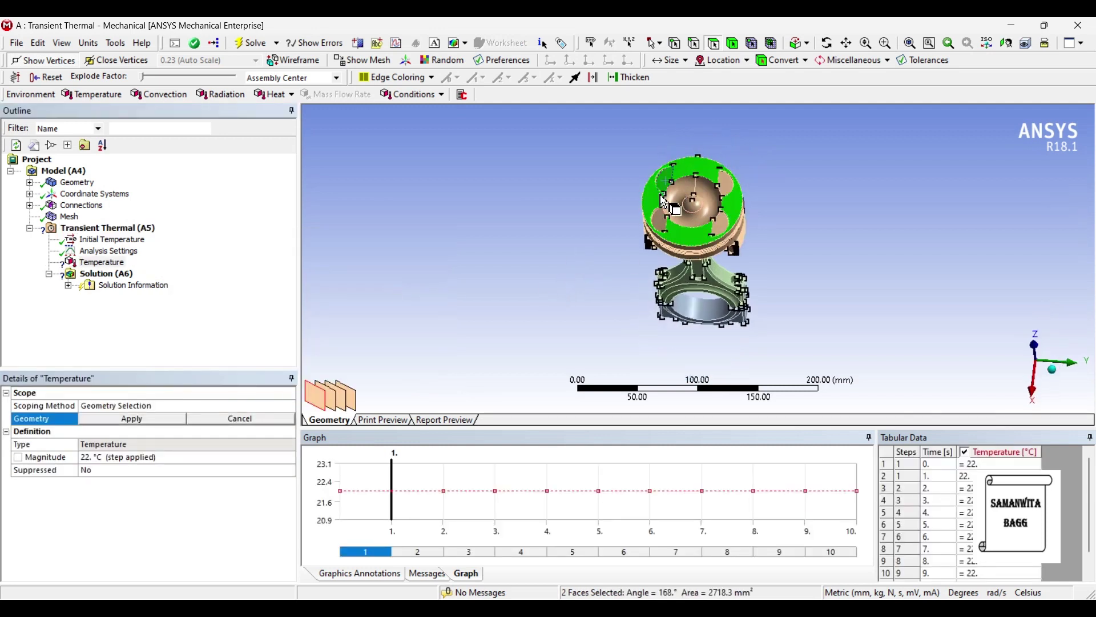
left_click(661, 227, "ctrl")
left_click(695, 214, "ctrl")
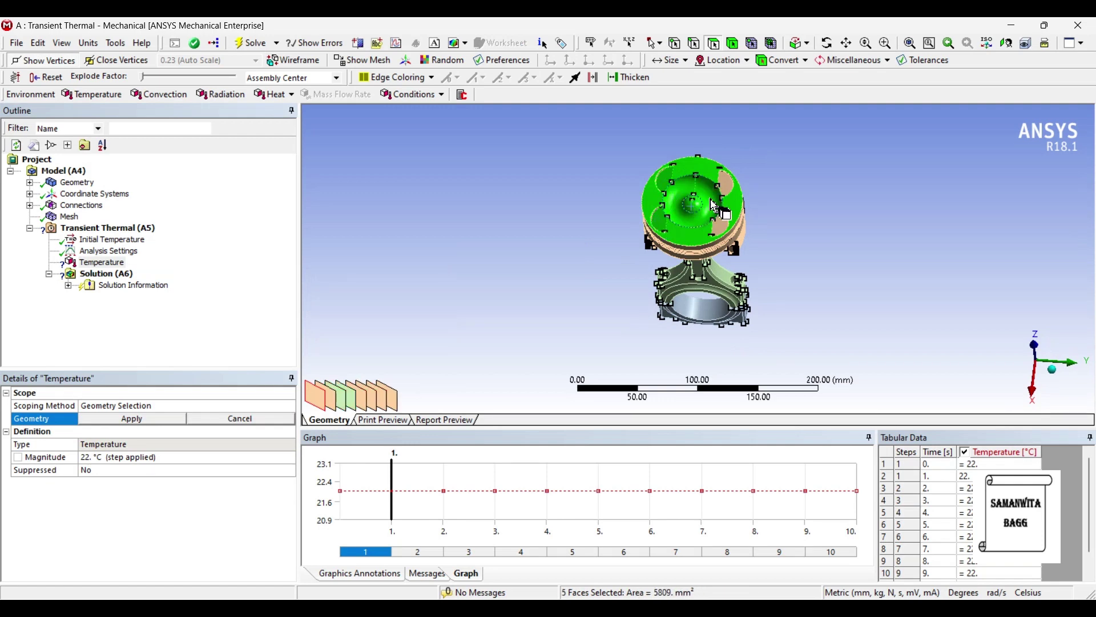
left_click(726, 182, "ctrl")
left_click(738, 188, "ctrl")
left_click(732, 221, "ctrl")
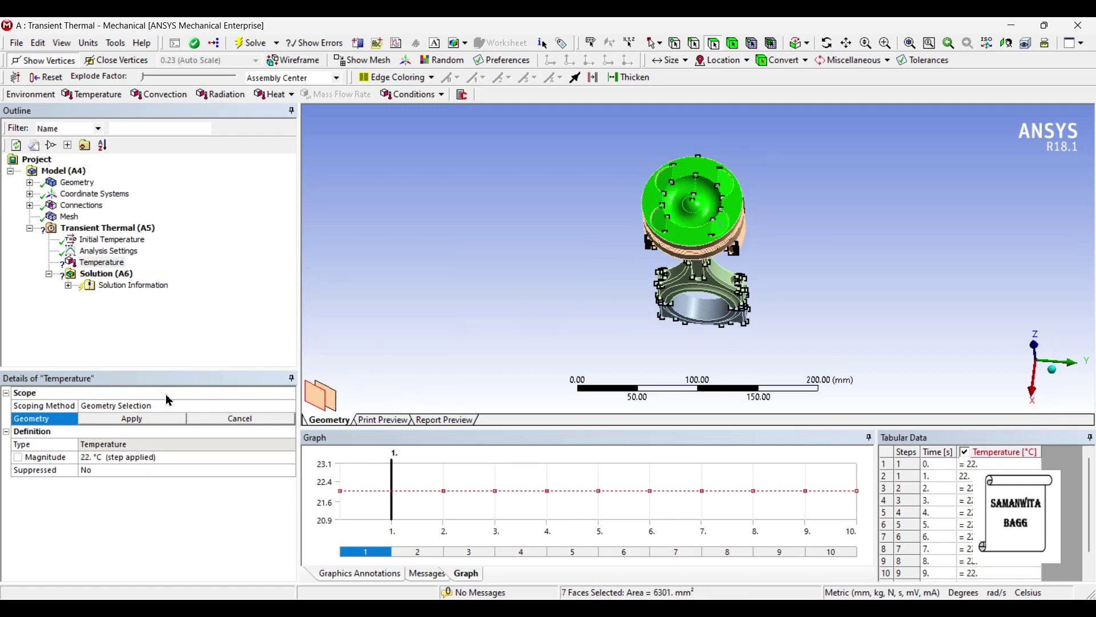
left_click(131, 419)
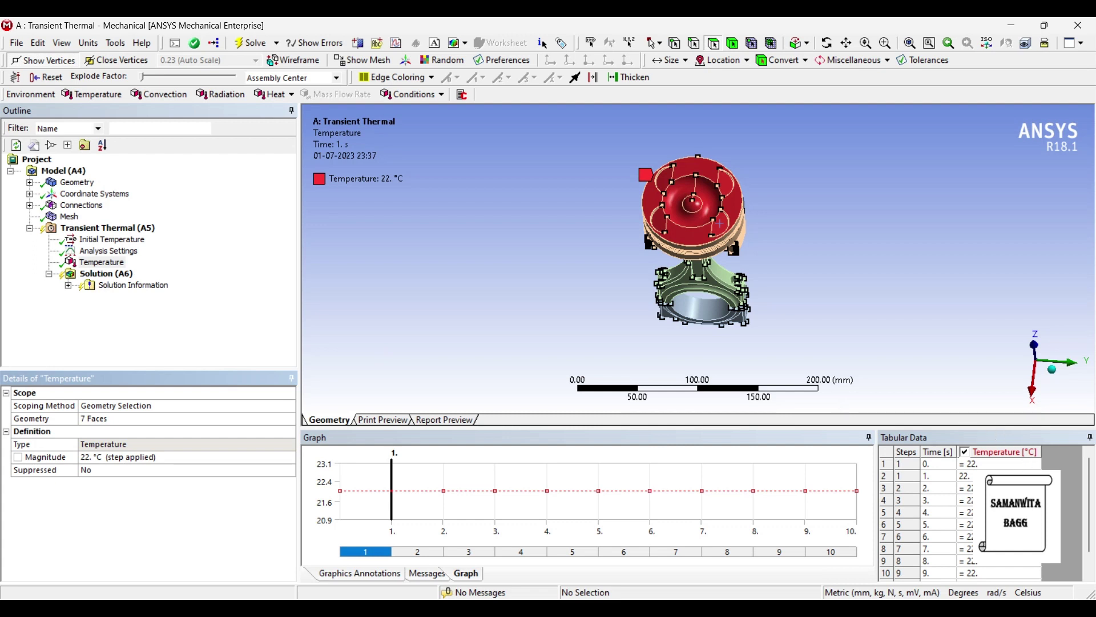
scroll(959, 514, "down", 1)
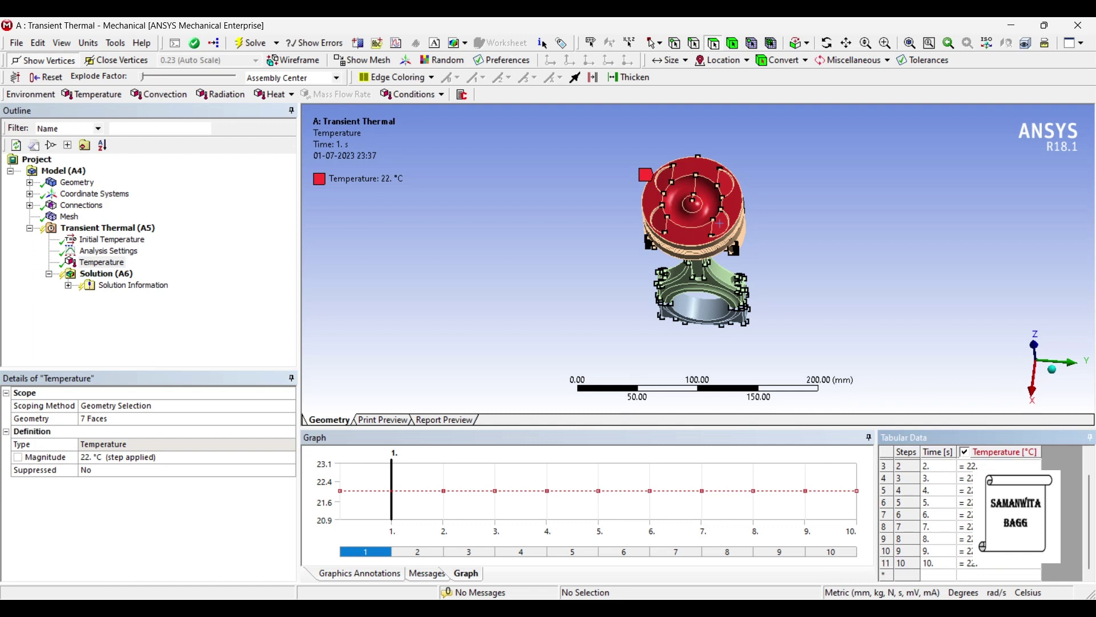
left_click(980, 565)
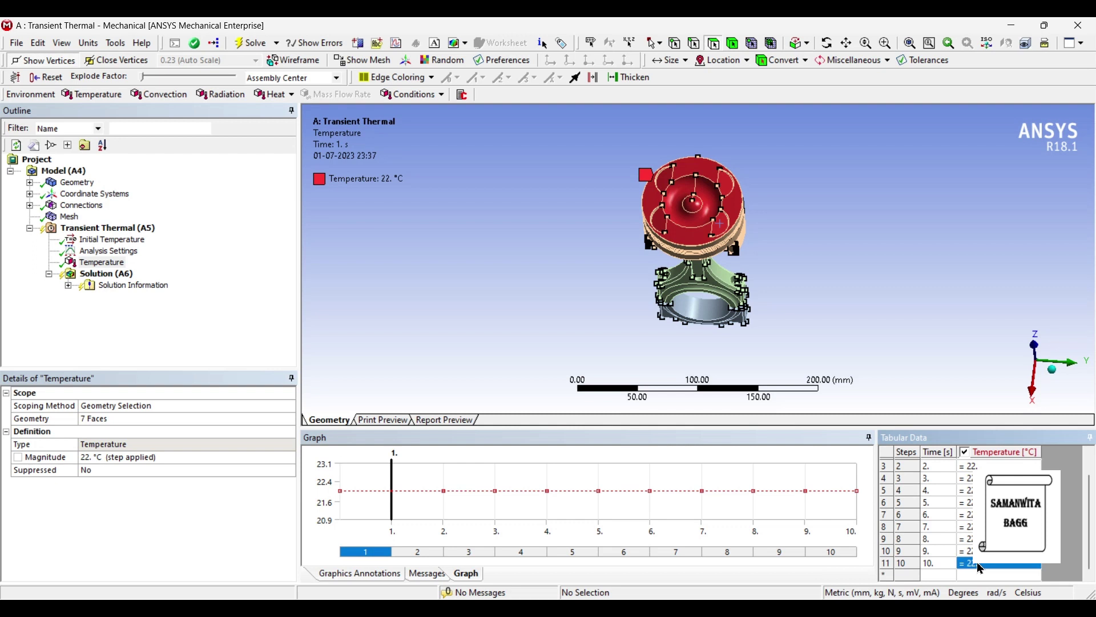
Enter 300 °C at step 10 and 45 °C at 1 s in the Temperature table.
type("300")
key("Return")
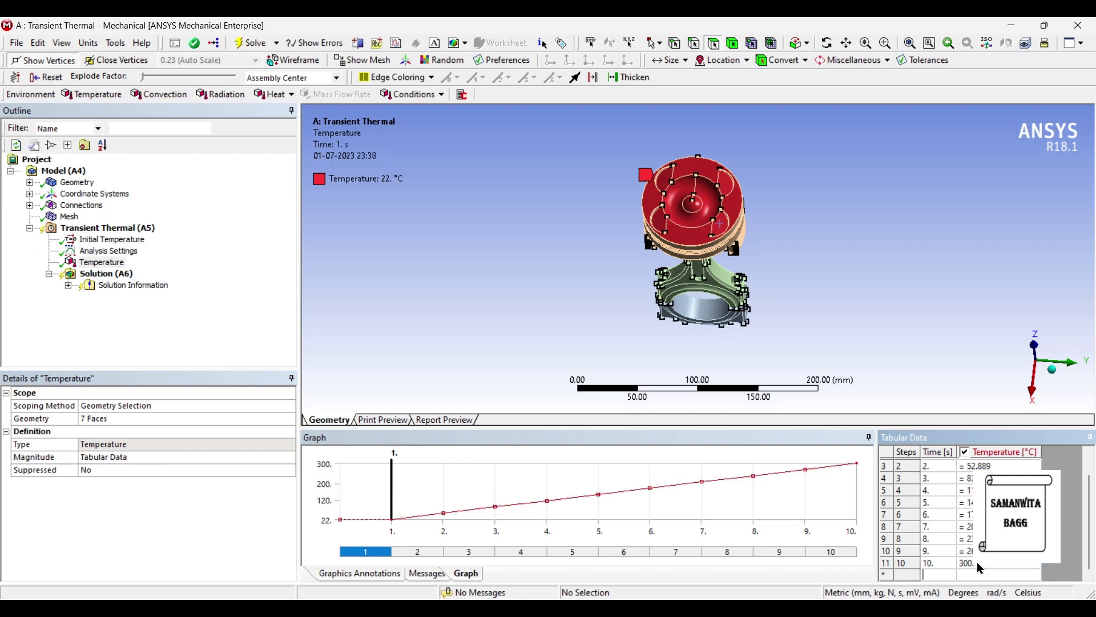
scroll(959, 514, "up", 1)
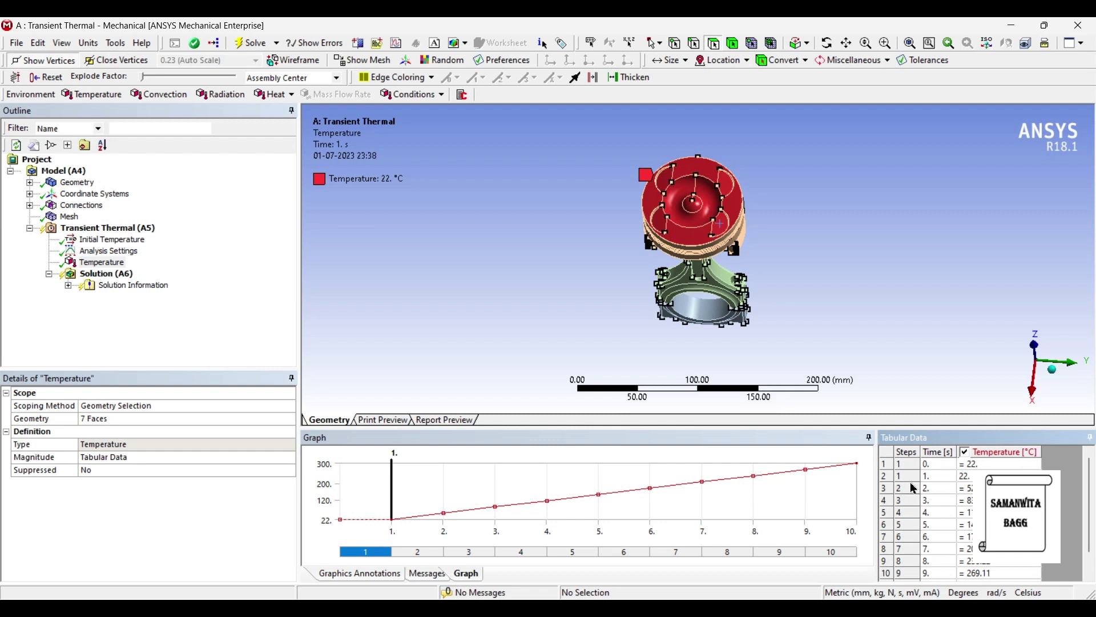
left_click(973, 465)
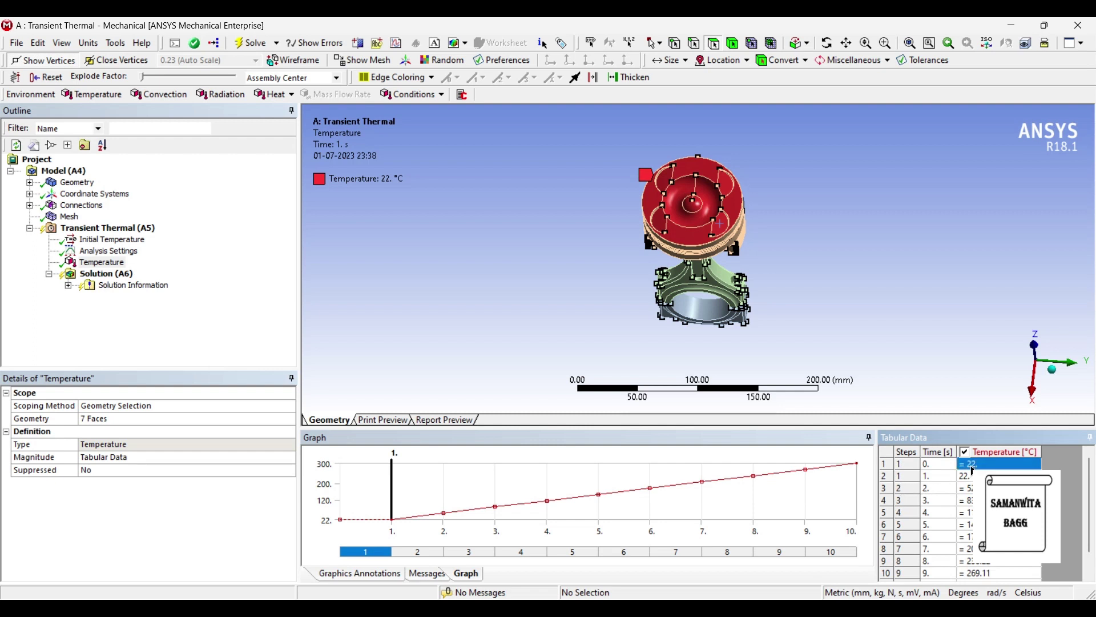
key("Return")
key("Left")
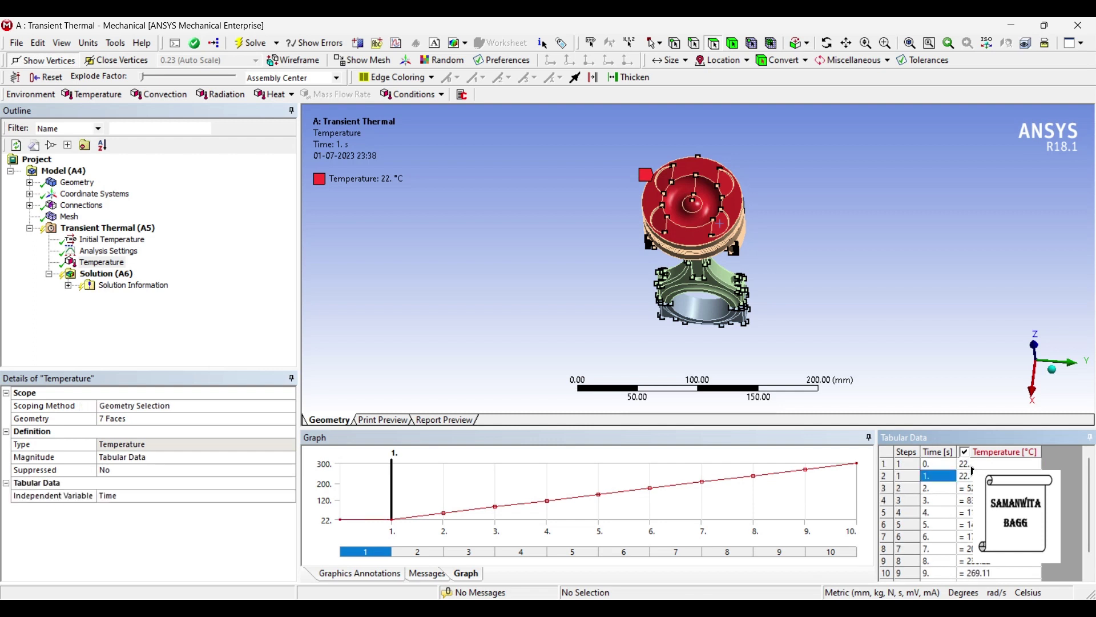
key("Right")
type("4")
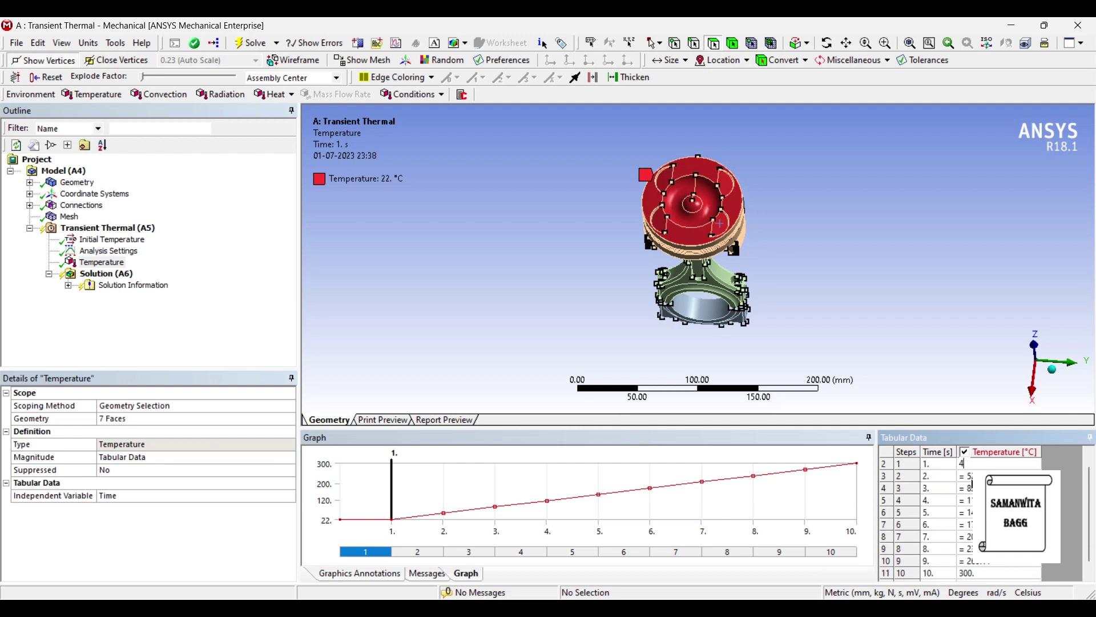
key("Return")
key("Left")
scroll(1008, 464, "up", 1)
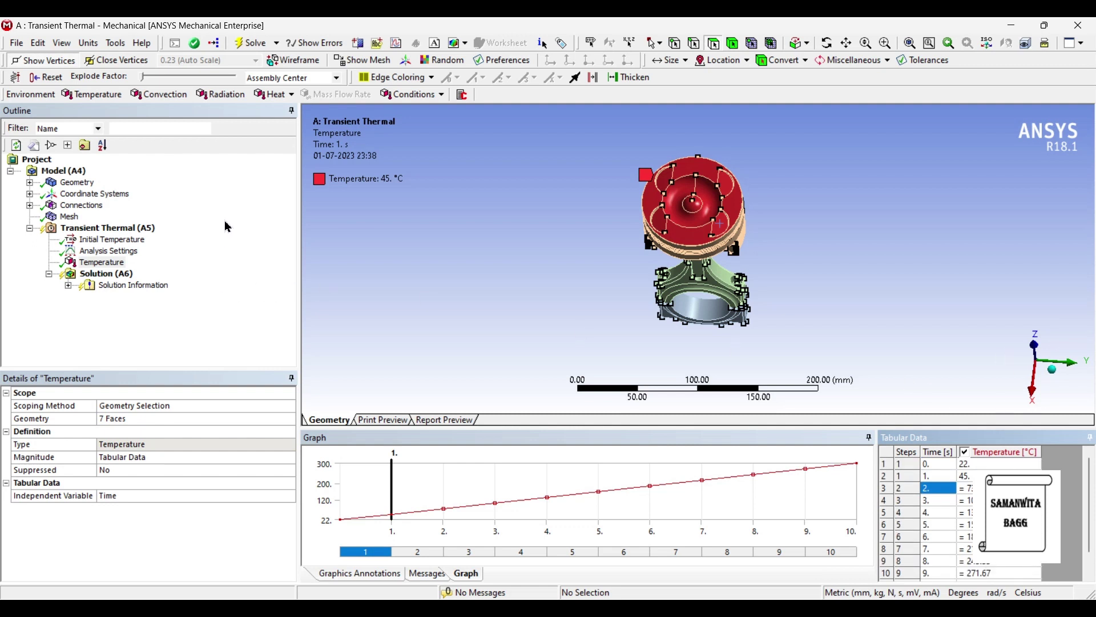
right_click(135, 230)
Insert a Convection load and start its scoping with the inner piston faces.
mouse_move(145, 240)
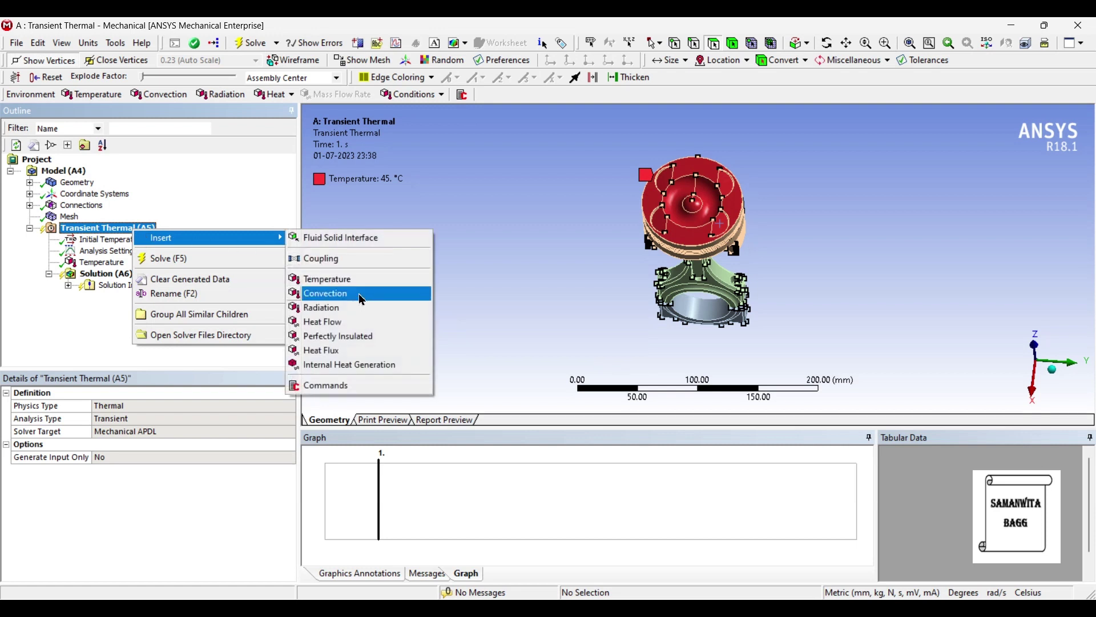
left_click(363, 302)
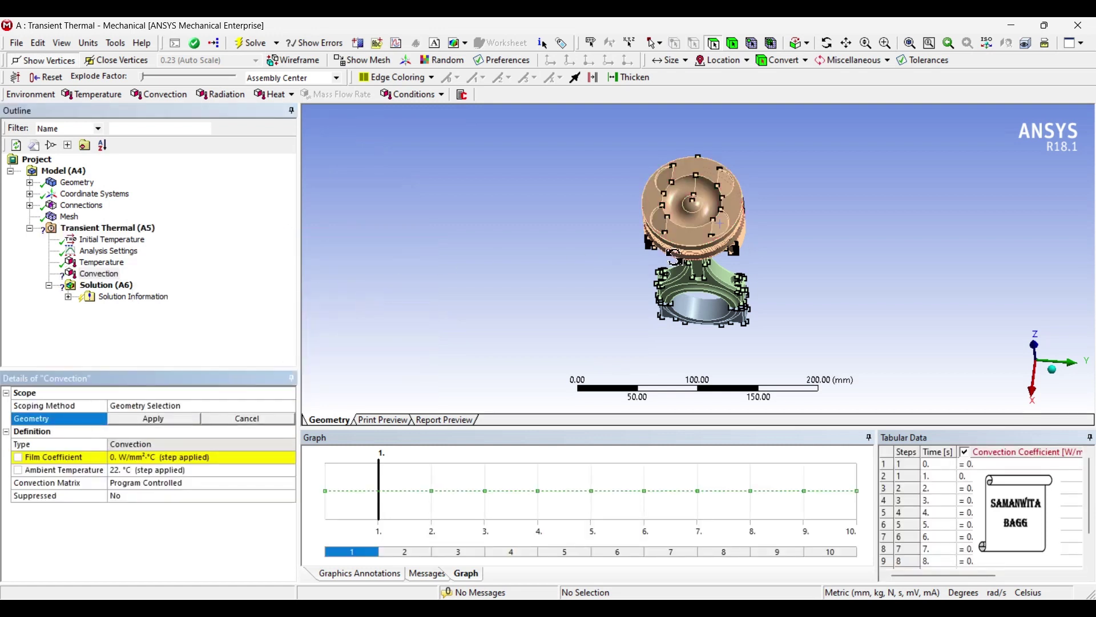
middle_click_drag(683, 254, 688, 179)
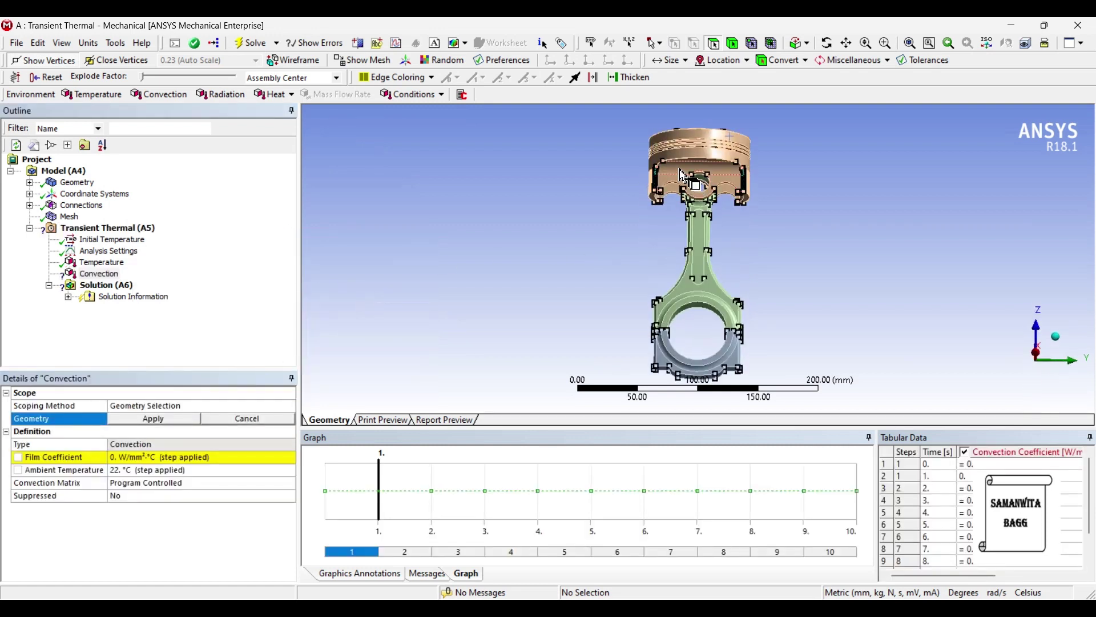
left_click(682, 176)
left_click(699, 191, "ctrl")
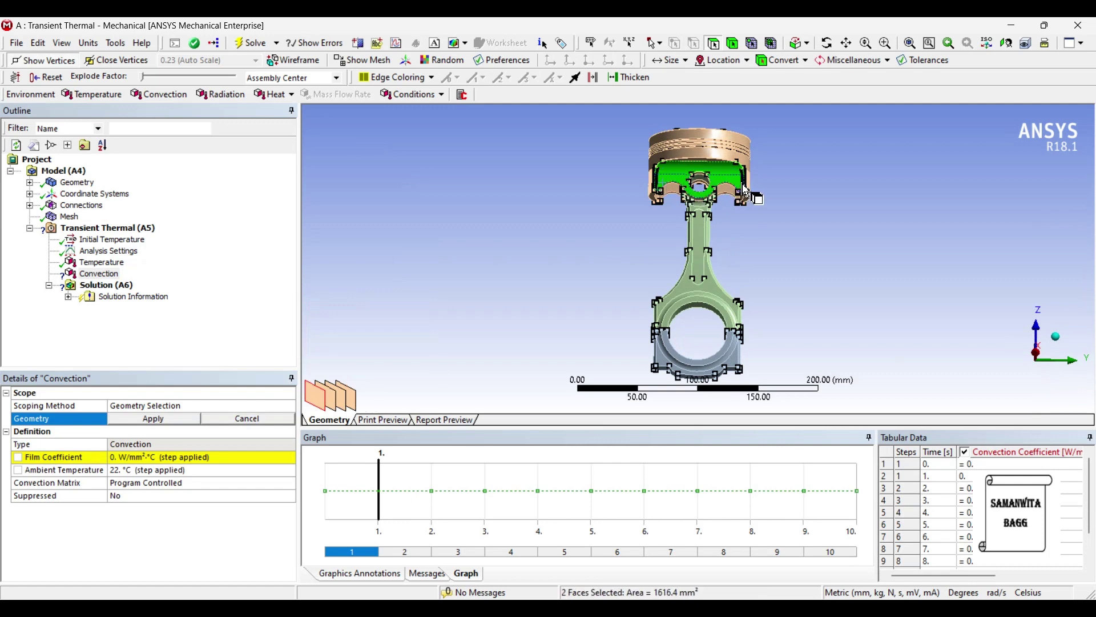
left_click(662, 194, "ctrl")
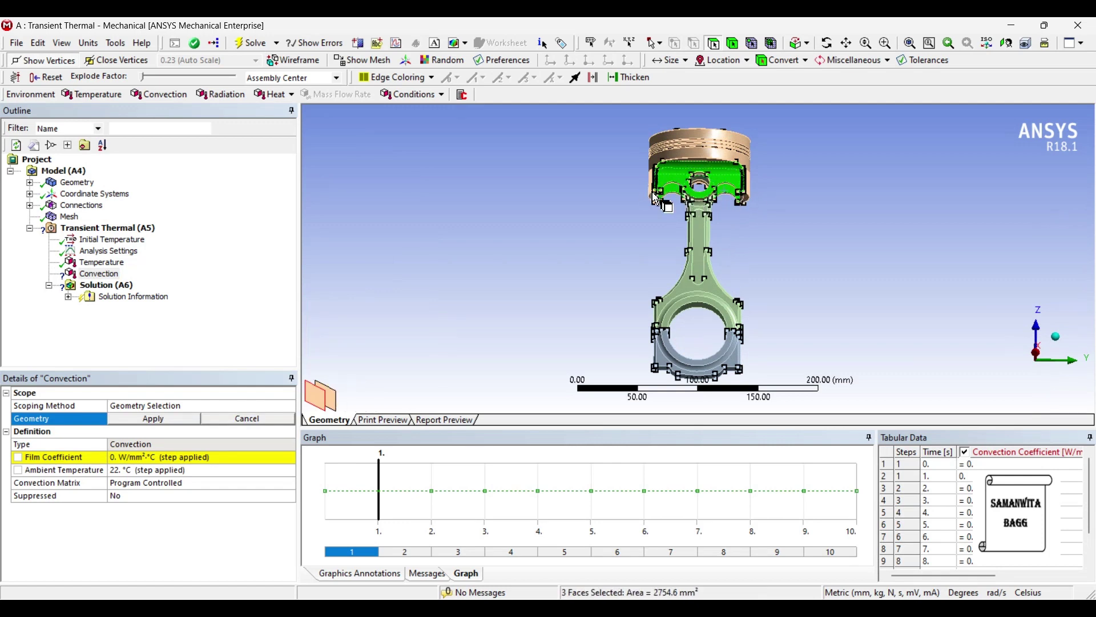
mouse_move(711, 200)
middle_mouse_down()
mouse_move(736, 145)
mouse_move(709, 214)
middle_mouse_up()
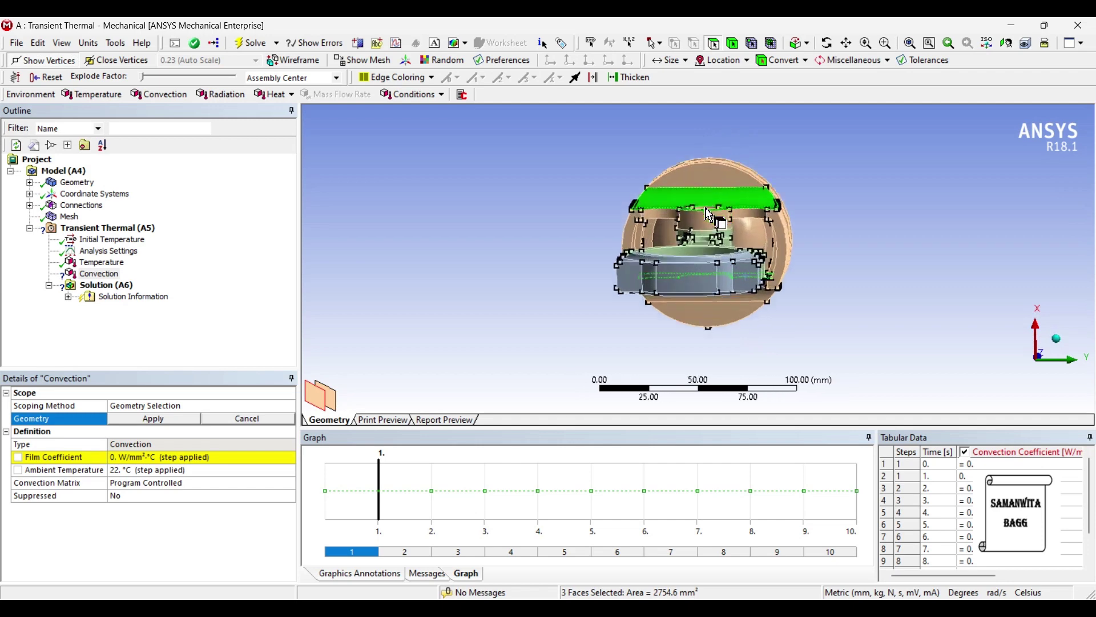
scroll(710, 214, "up", 2)
left_click(644, 184, "ctrl")
left_click(754, 205, "ctrl")
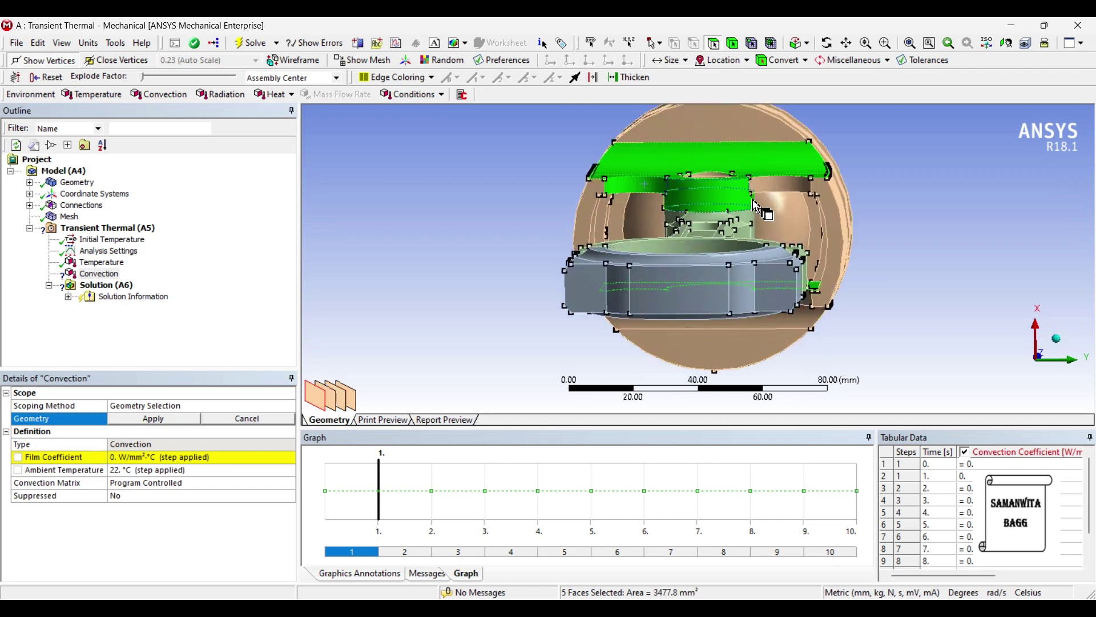
left_click(782, 229, "ctrl")
left_click(645, 223, "ctrl")
Add the piston bore and connecting rod faces to the convection selection.
mouse_move(668, 228)
middle_mouse_down()
mouse_move(646, 227)
mouse_move(657, 223)
middle_mouse_up()
left_click(678, 210, "ctrl")
left_click(710, 190, "ctrl")
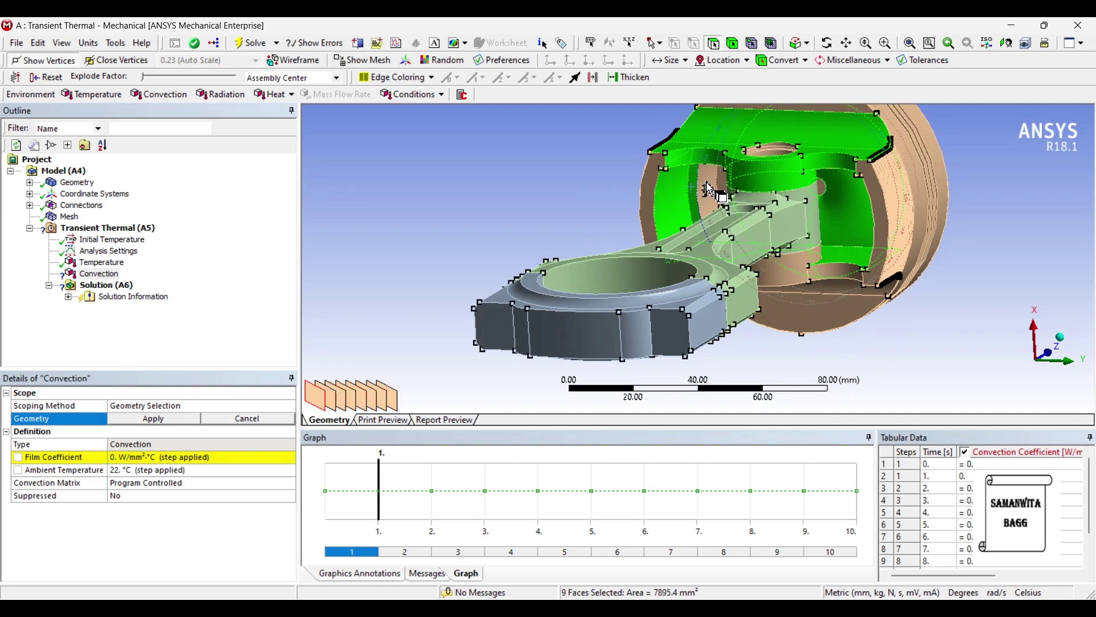
left_click(711, 190, "ctrl")
left_click(724, 200, "ctrl")
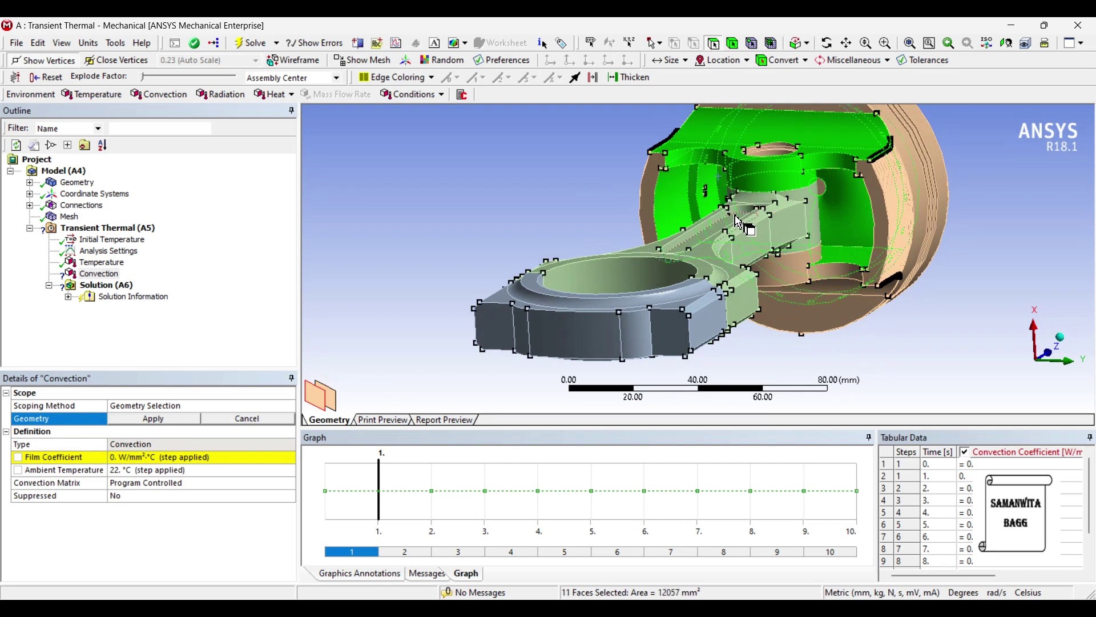
left_click(738, 221, "ctrl")
left_click(742, 216, "ctrl")
left_click(768, 204, "ctrl")
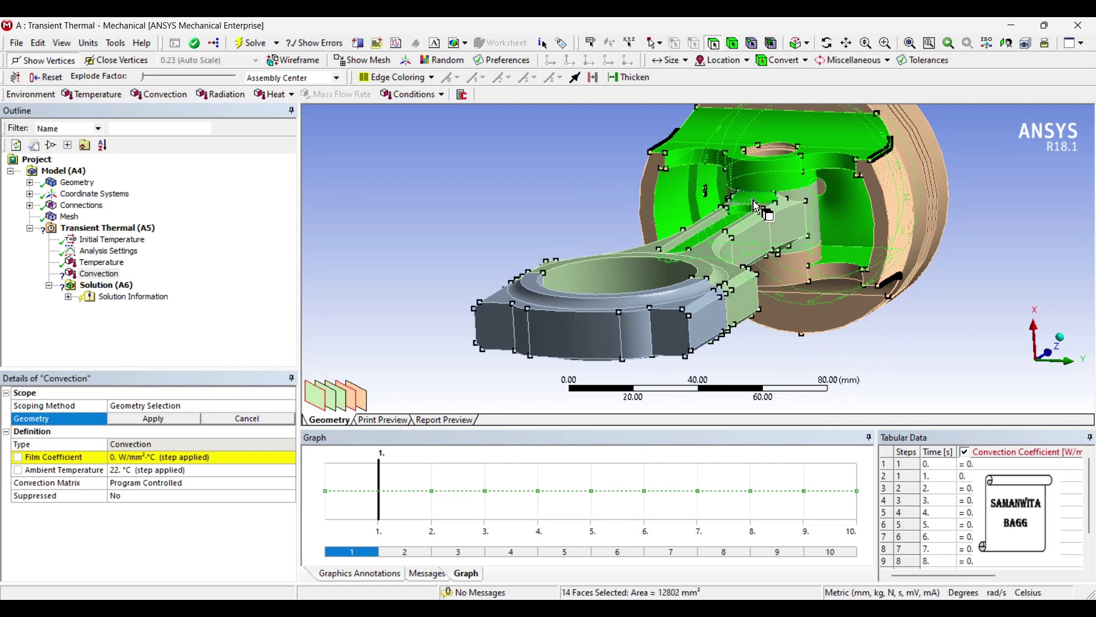
left_click(800, 201, "ctrl")
left_click(783, 209, "ctrl")
left_click(765, 217, "ctrl")
left_click(745, 227, "ctrl")
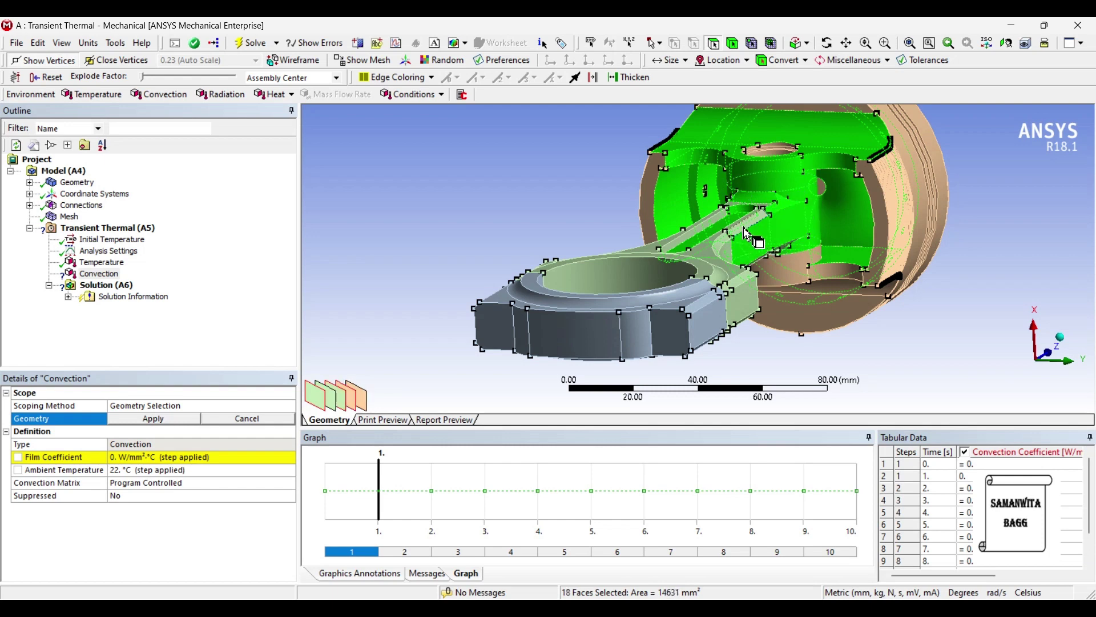
left_click(749, 232, "ctrl")
left_click(785, 164, "ctrl")
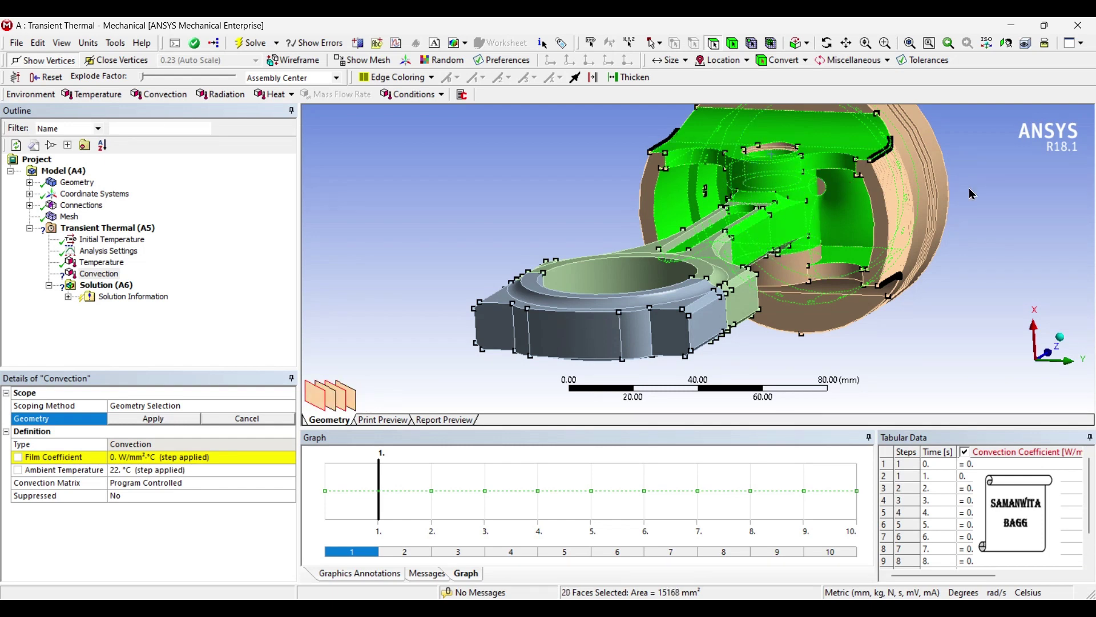
left_click(845, 240, "ctrl")
left_click(828, 272, "ctrl")
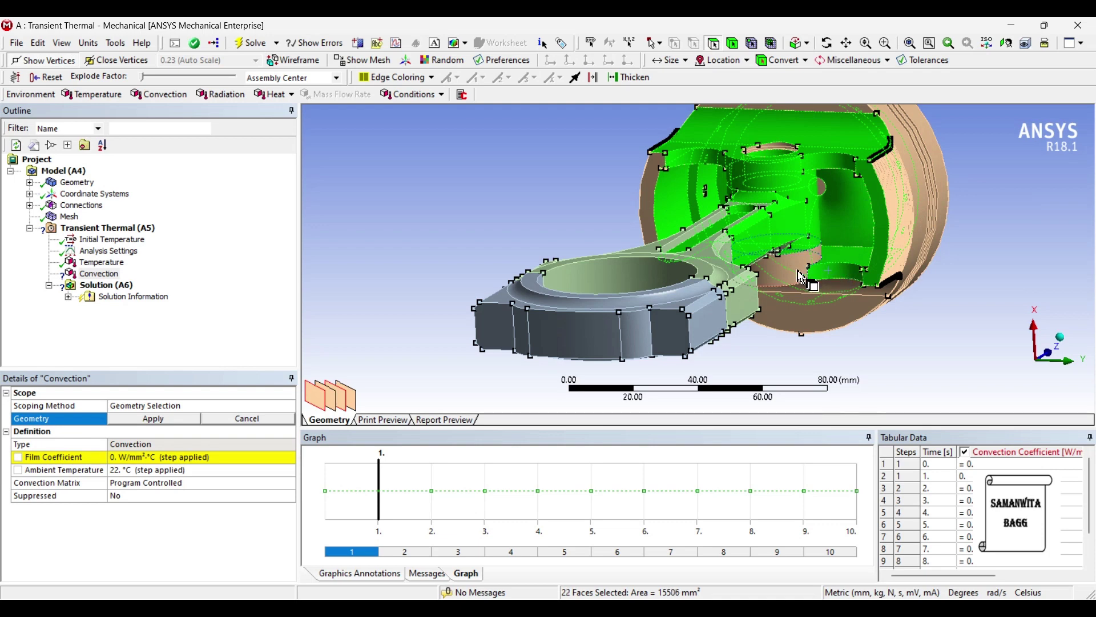
left_click(801, 278, "ctrl")
left_click(724, 249, "ctrl")
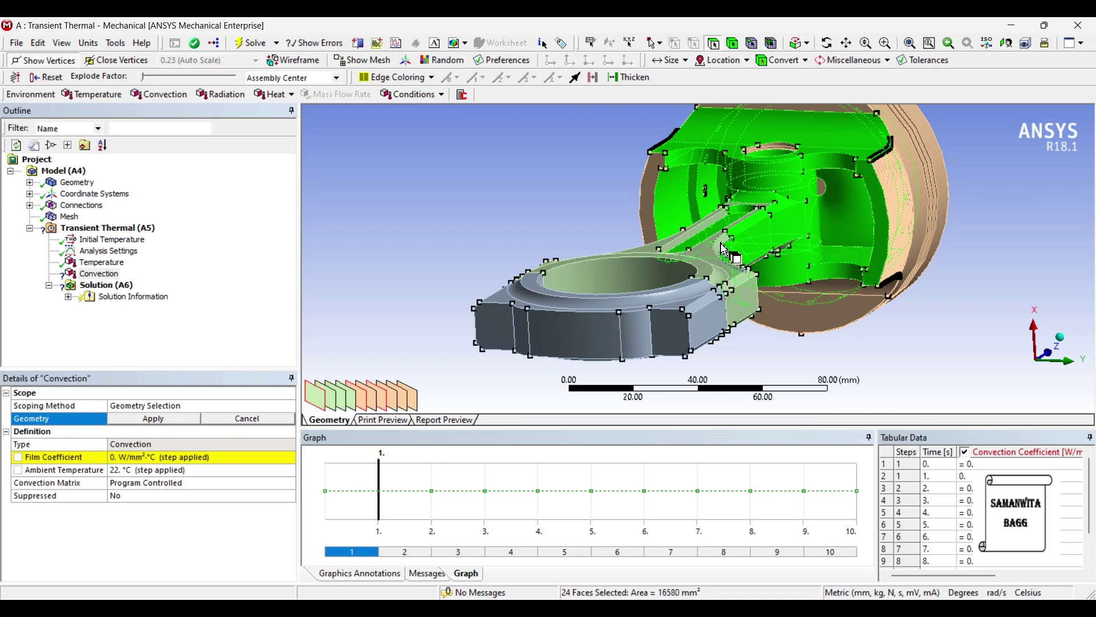
left_click(725, 228, "ctrl")
left_click(694, 236, "ctrl")
left_click(663, 258, "ctrl")
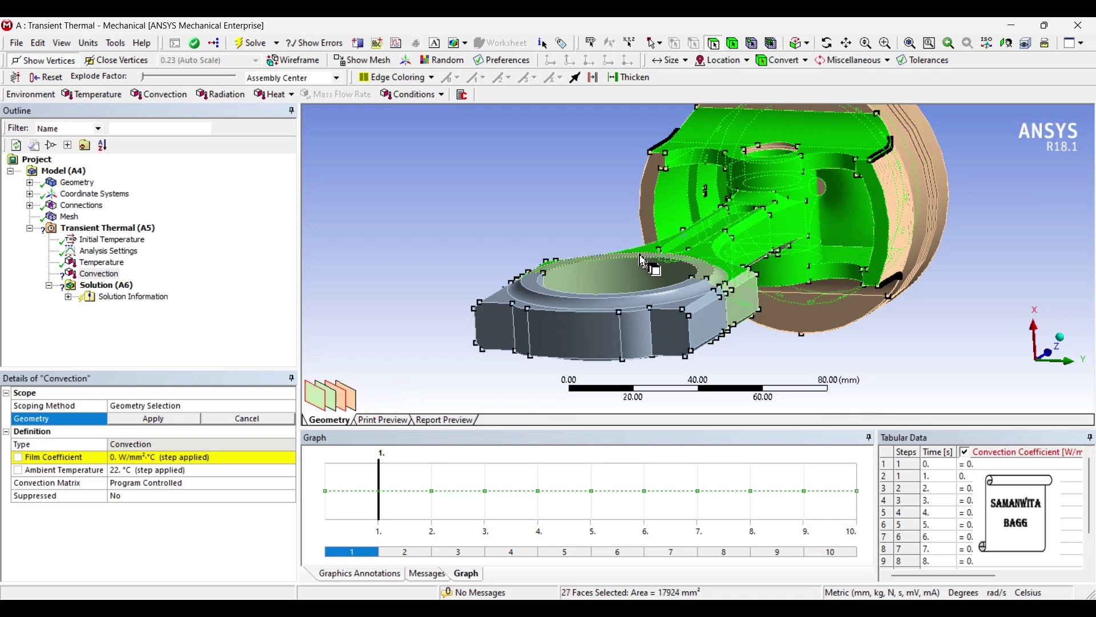
Add the rod small-end, connecting-end and junction faces, bringing the selection to 47 faces.
left_click(643, 261, "ctrl")
left_click(594, 271, "ctrl")
left_click(535, 293, "ctrl")
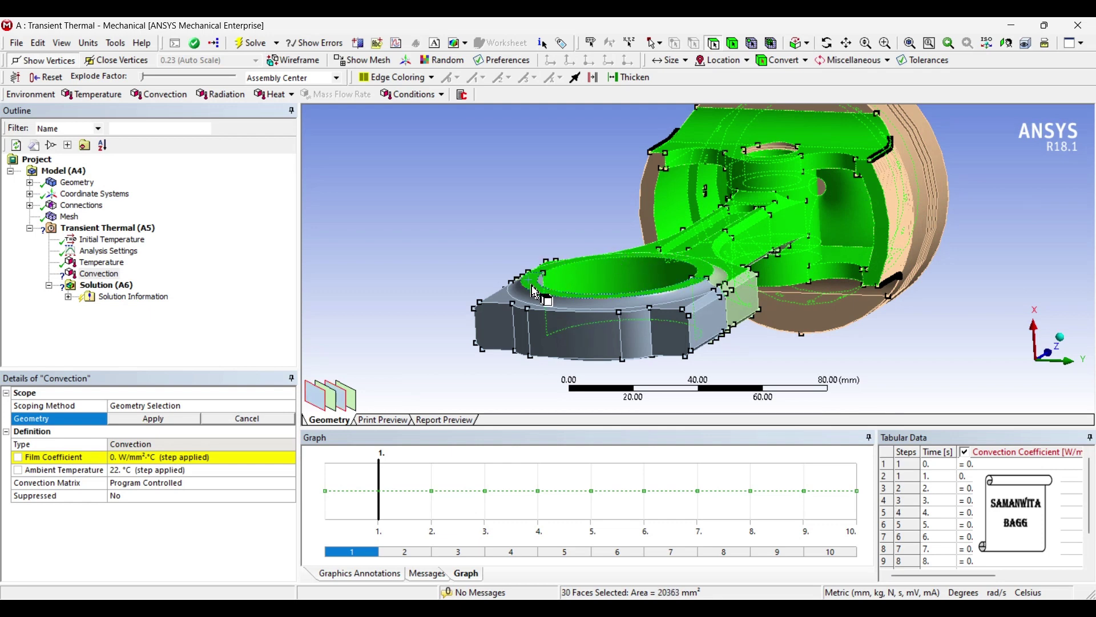
left_click(528, 301, "ctrl")
left_click(511, 311, "ctrl")
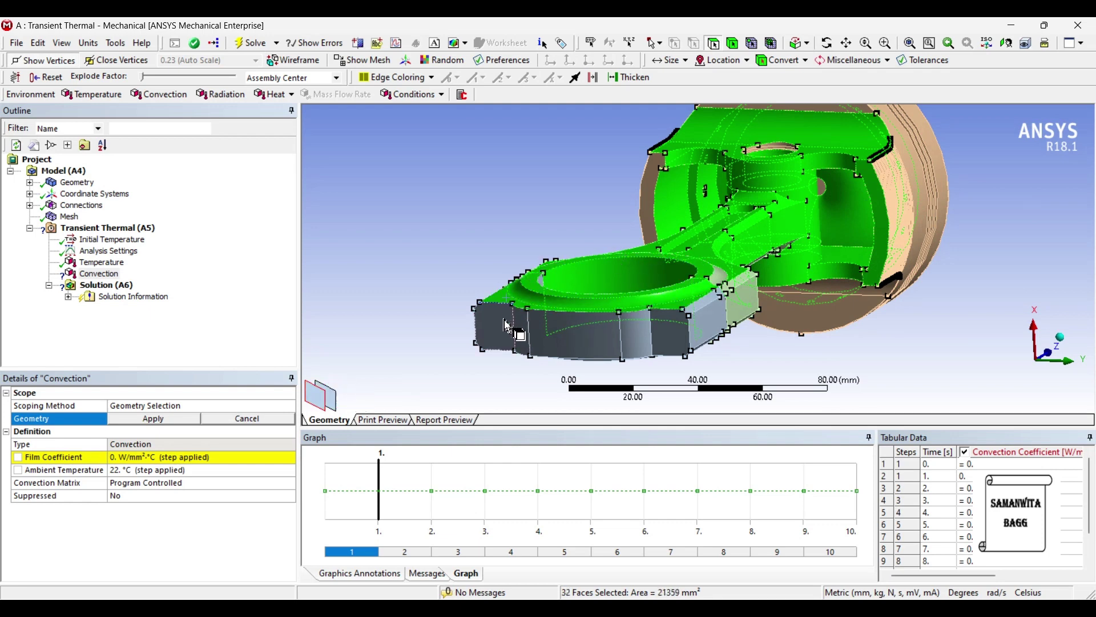
left_click(507, 325, "ctrl")
left_click(522, 330, "ctrl")
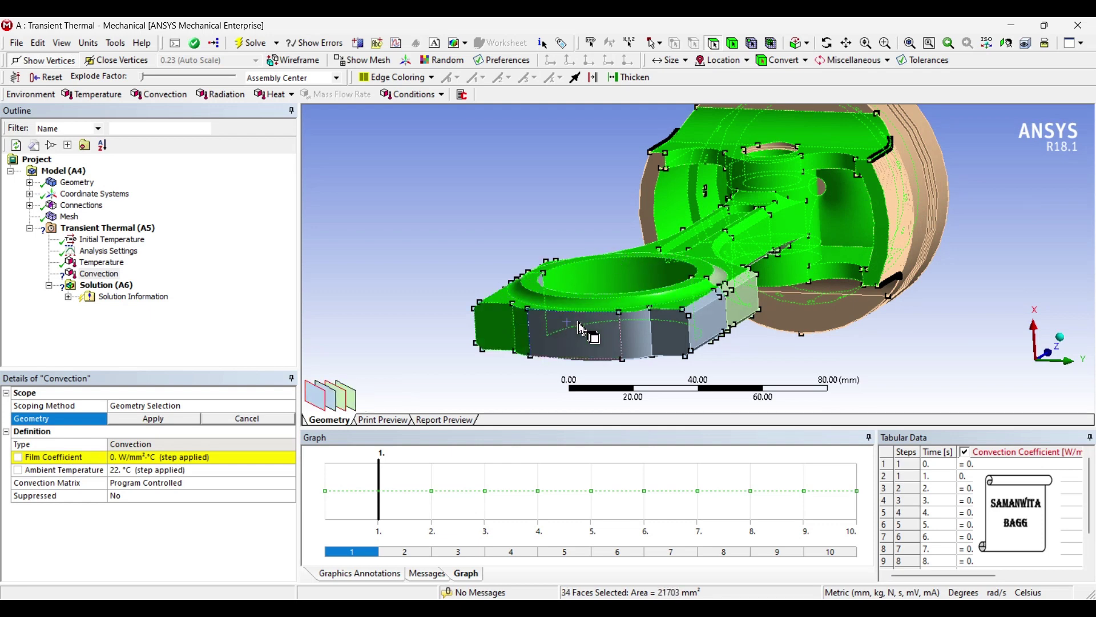
left_click(582, 329, "ctrl")
left_click(645, 340, "ctrl")
left_click(671, 336, "ctrl")
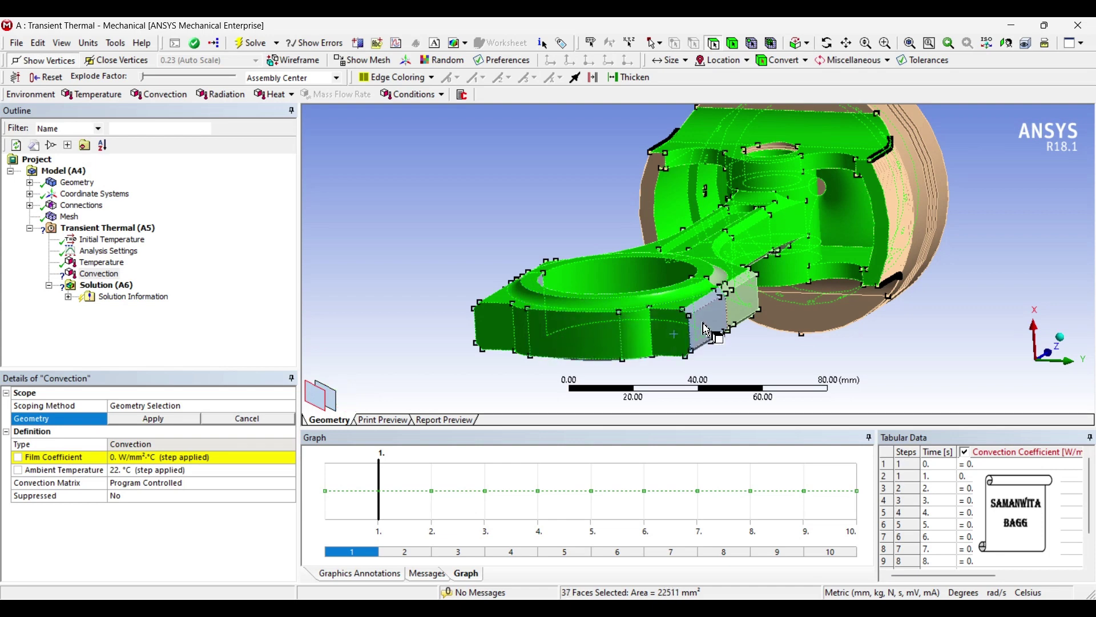
left_click(707, 325, "ctrl")
left_click(716, 308, "ctrl")
left_click(736, 302, "ctrl")
left_click(739, 298, "ctrl")
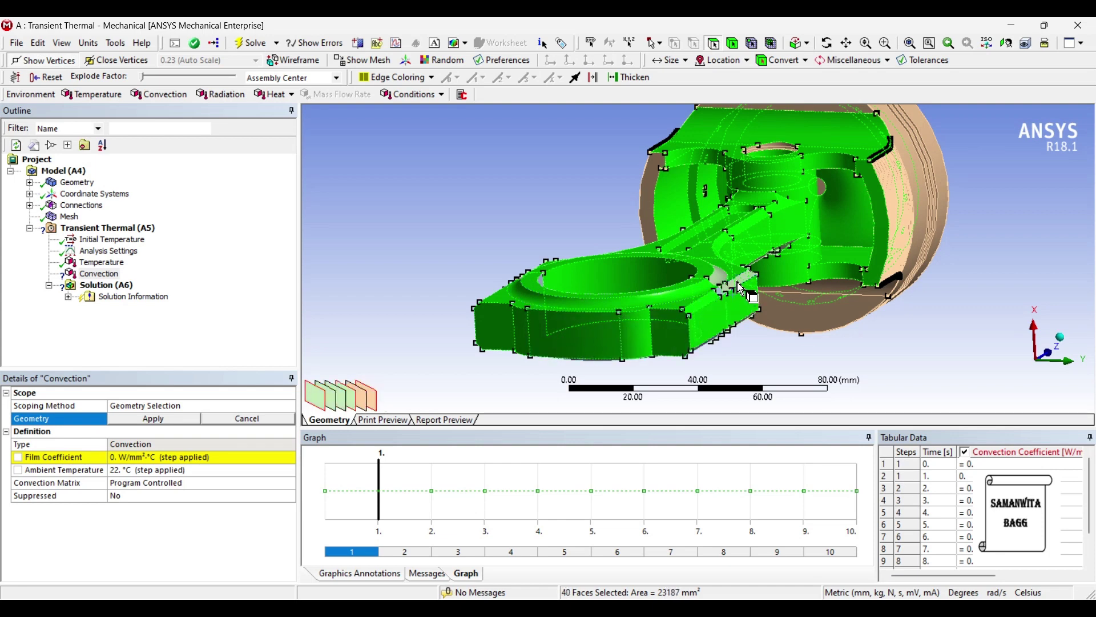
left_click(727, 291, "ctrl")
left_click(718, 288, "ctrl")
left_click(703, 295, "ctrl")
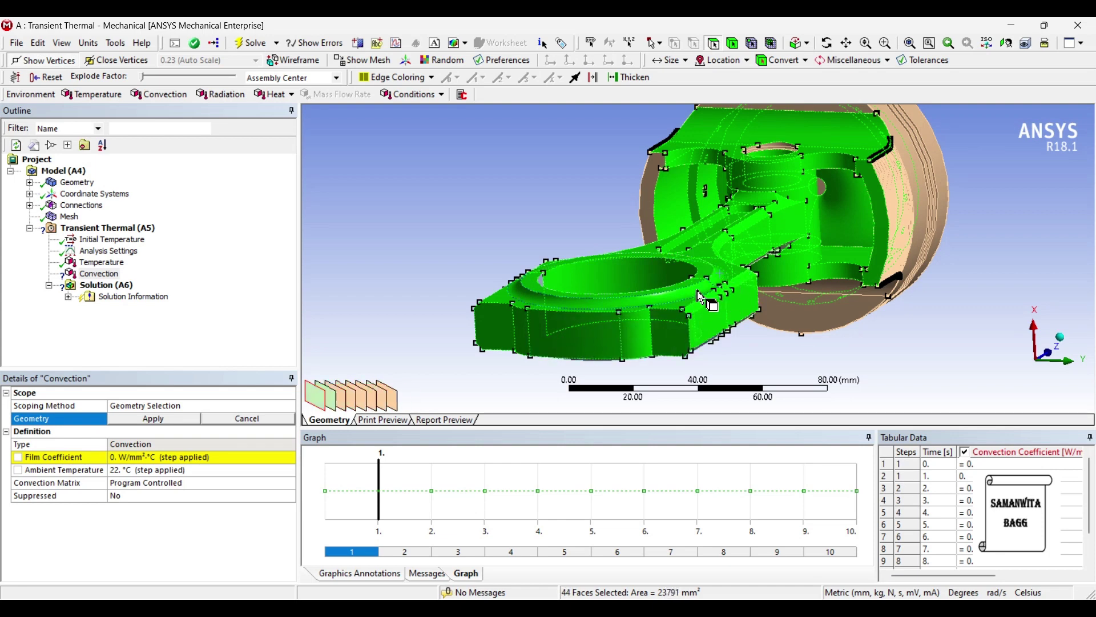
left_click(549, 283, "ctrl")
left_click(833, 320, "ctrl")
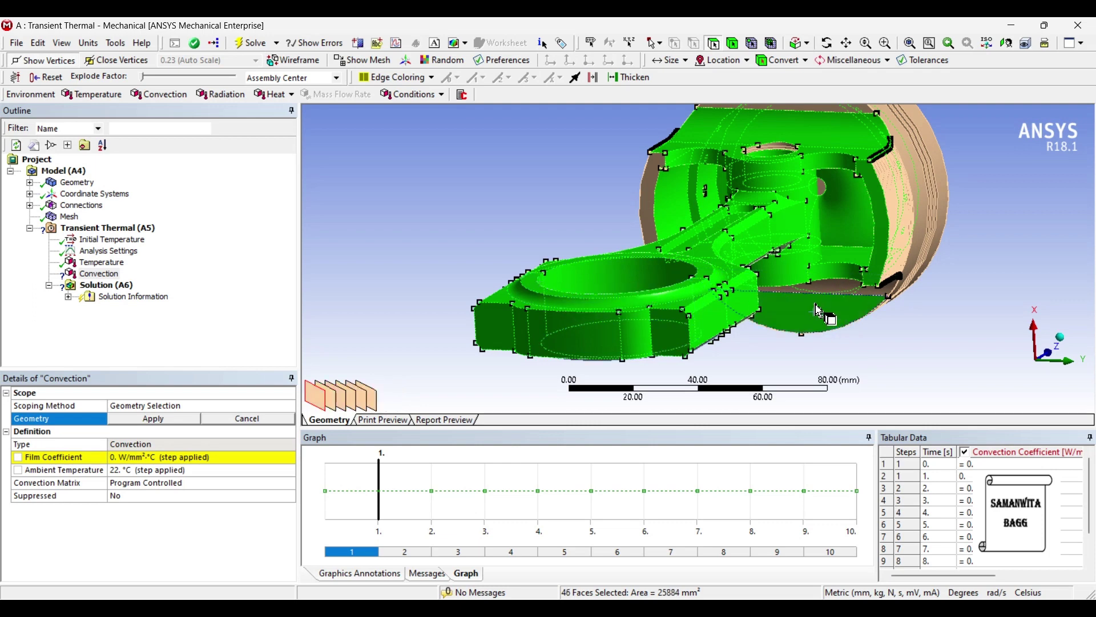
left_click(844, 298, "ctrl")
middle_click_drag(844, 298, 851, 335)
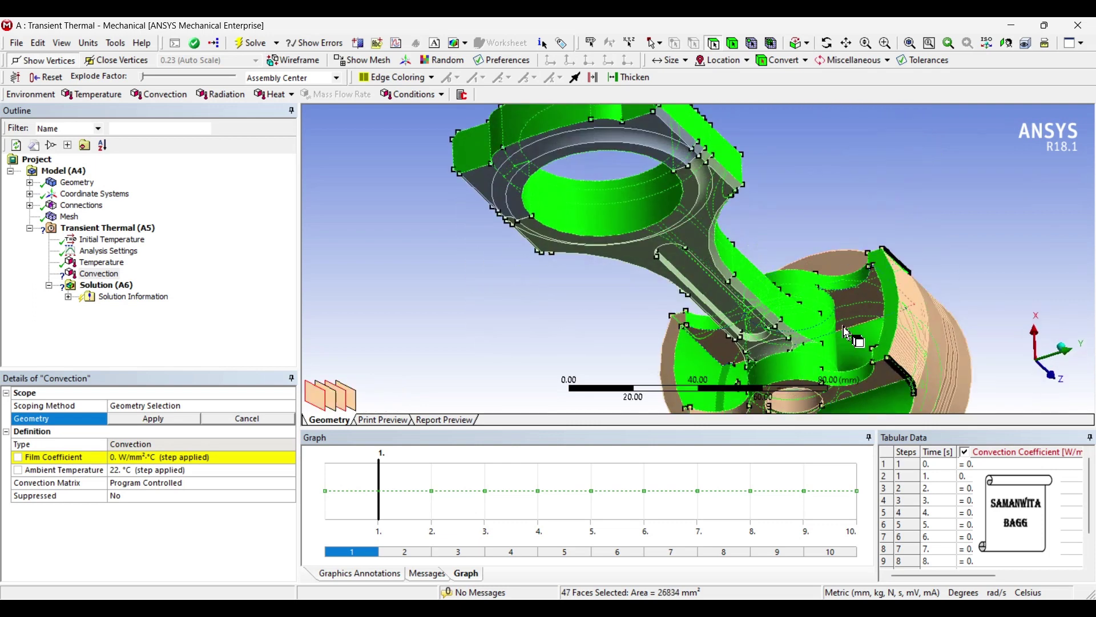
Add faces around the connecting rod's big end, lower boss, sides and web to the selection.
left_click(800, 392, "ctrl")
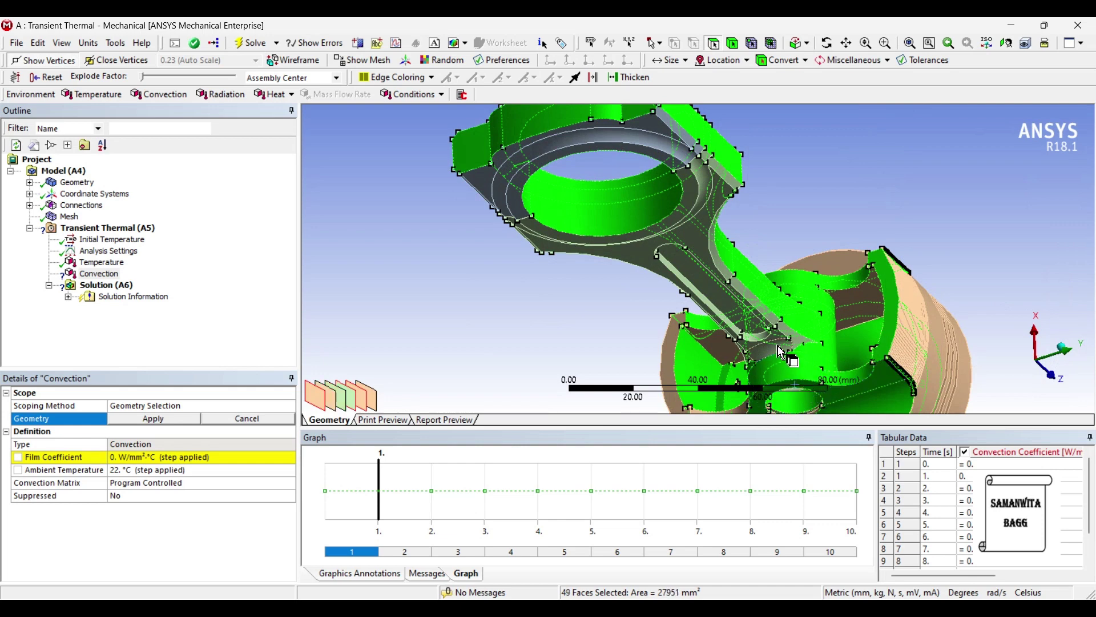
left_click(787, 356, "ctrl")
left_click(765, 345, "ctrl")
left_click(736, 338, "ctrl")
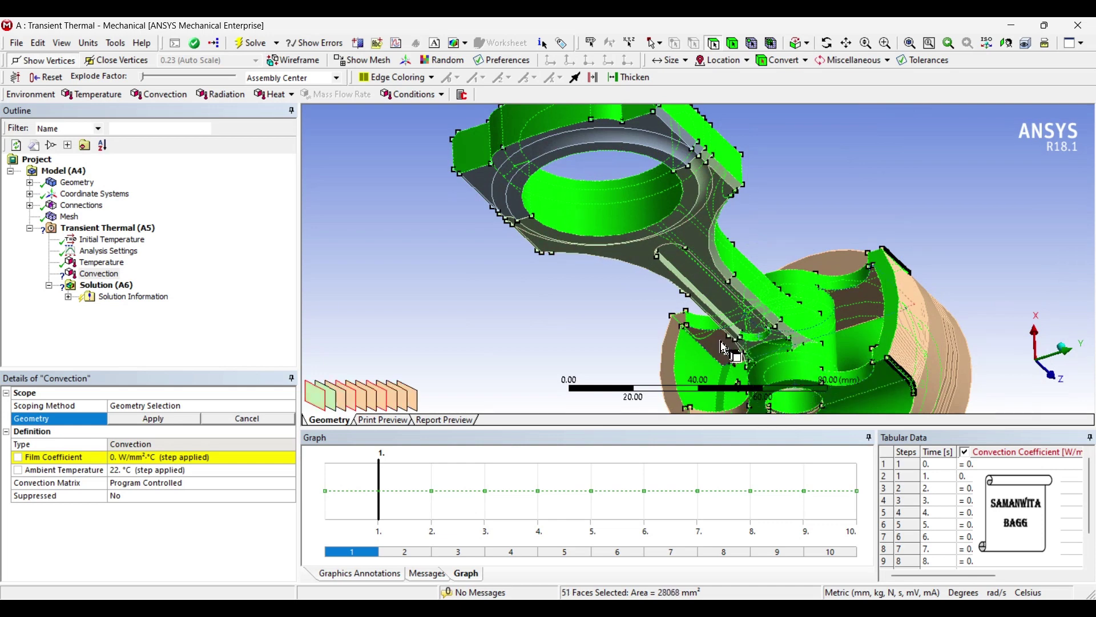
left_click(702, 346, "ctrl")
left_click(831, 273, "ctrl")
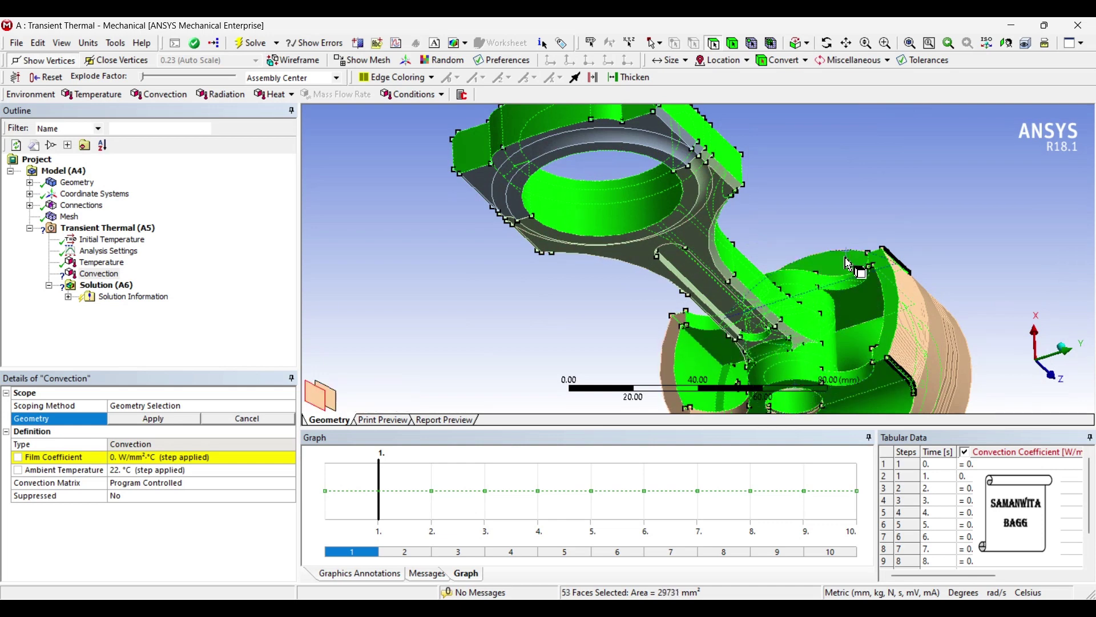
left_click(733, 322, "ctrl")
left_click(708, 311, "ctrl")
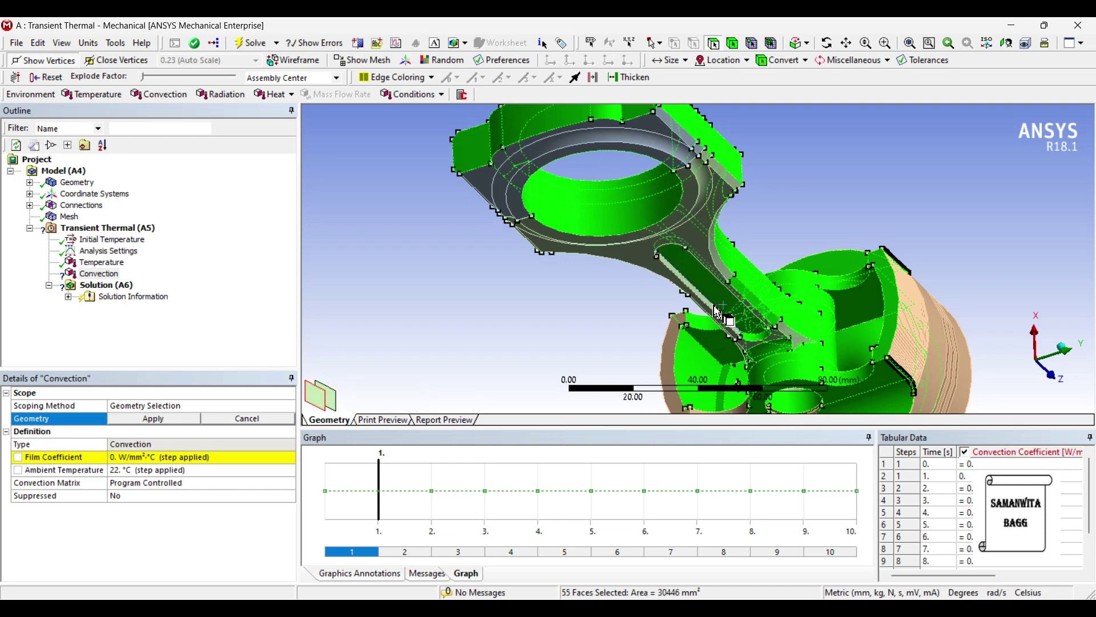
left_click(707, 308, "ctrl")
left_click(685, 263, "ctrl")
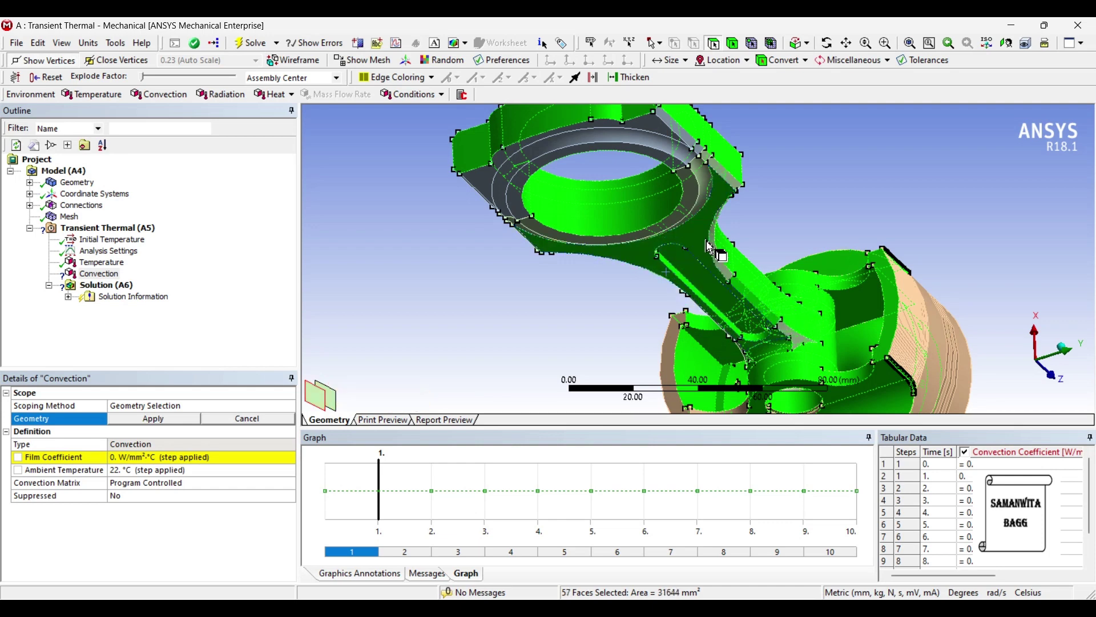
left_click(799, 344, "ctrl")
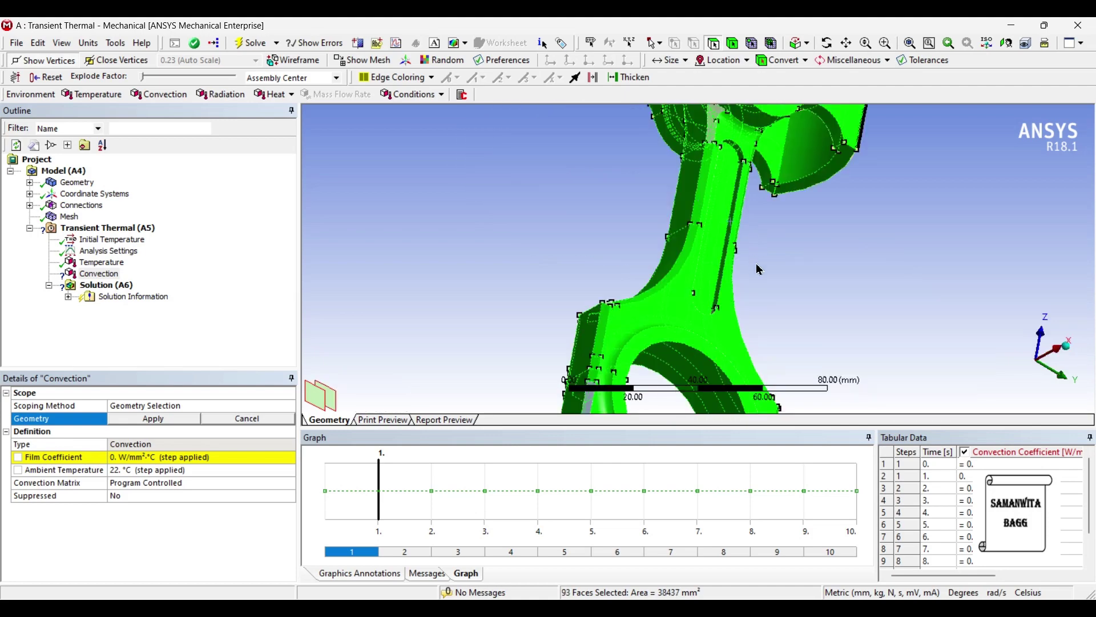
Orbit to add the small-end hole faces and the piston pin face, reaching 103 faces.
middle_click_drag(759, 268, 768, 361)
left_click(767, 356, "ctrl")
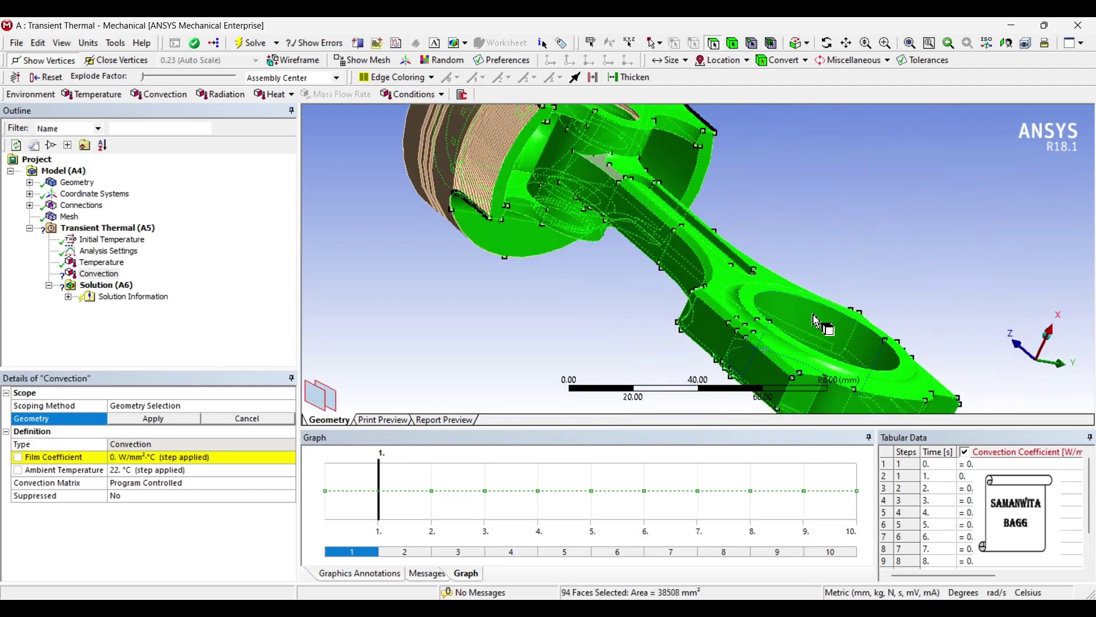
middle_click_drag(823, 330, 445, 305)
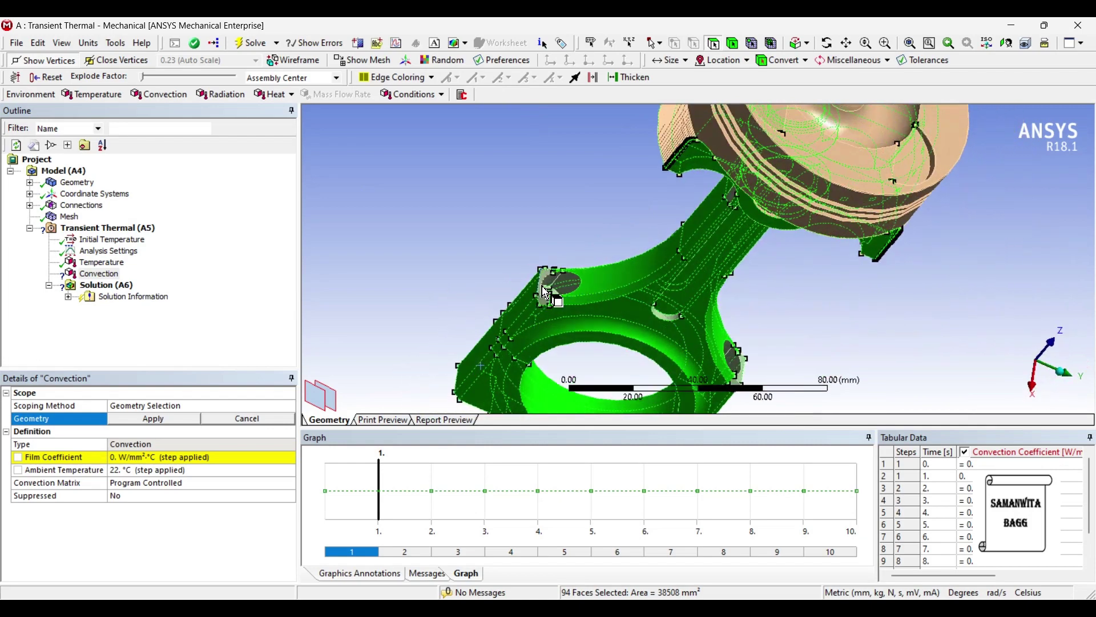
left_click(567, 284, "ctrl")
left_click(552, 304, "ctrl")
left_click(565, 329, "ctrl")
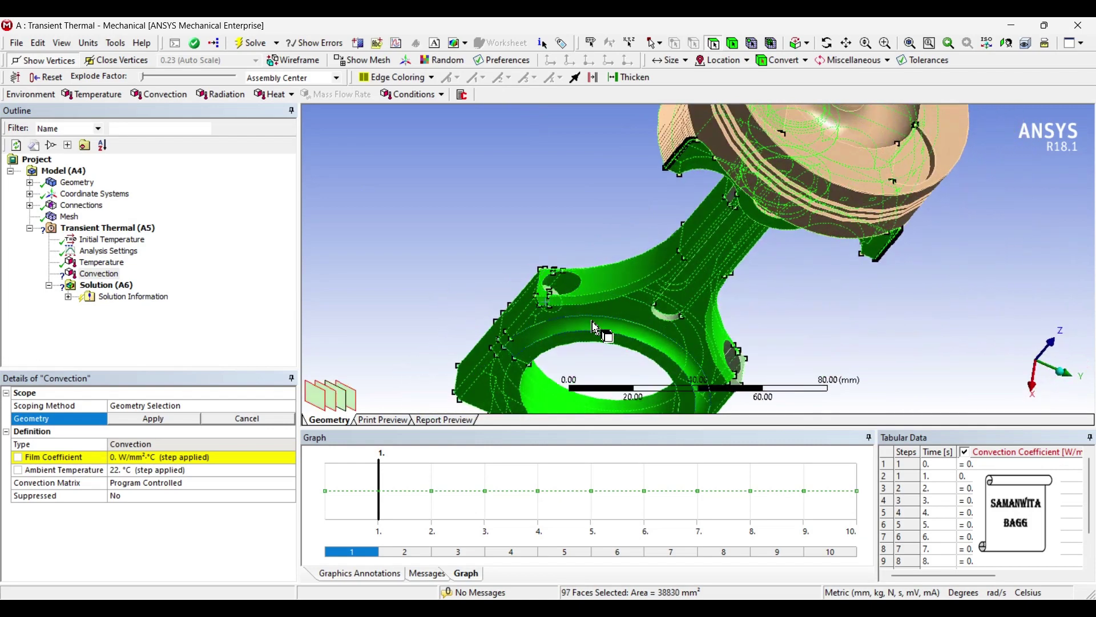
middle_click_drag(565, 329, 687, 330)
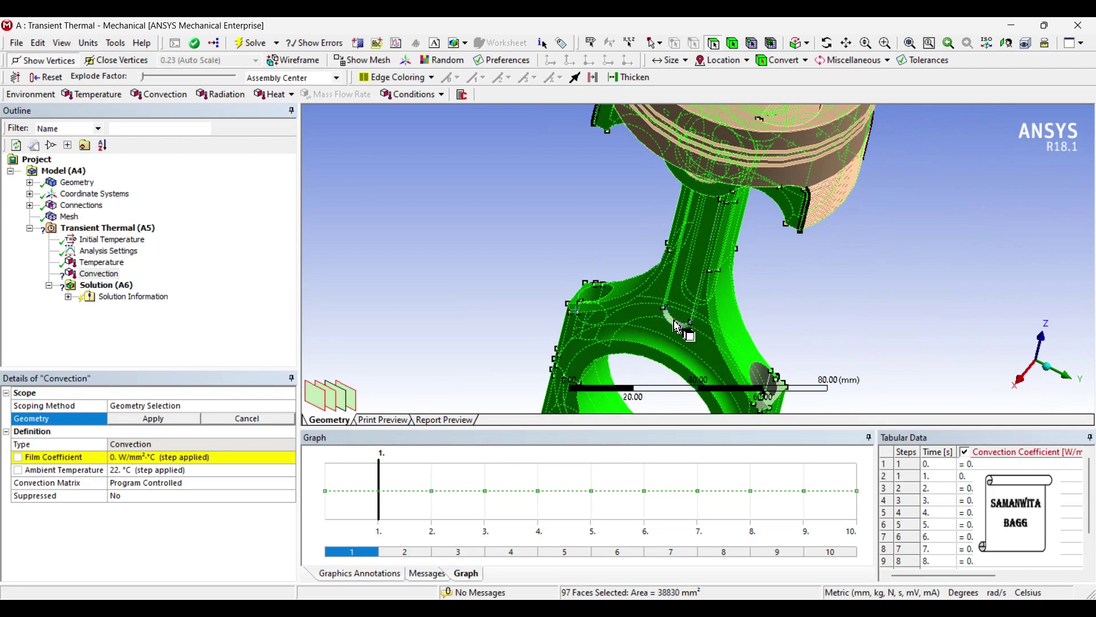
left_click(677, 327, "ctrl")
left_click(774, 405, "ctrl")
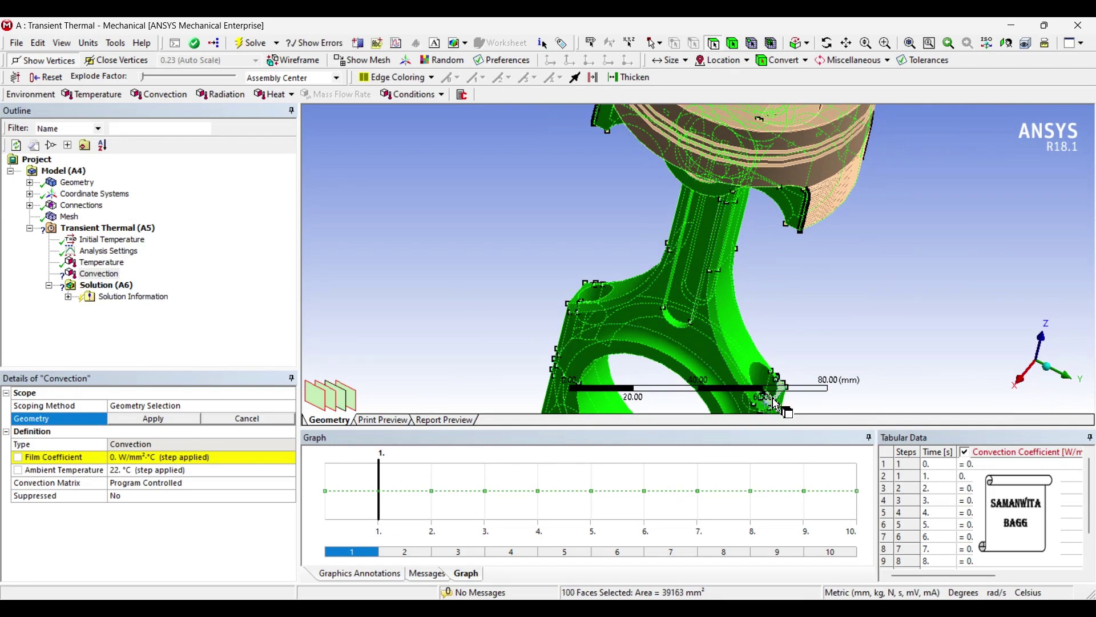
left_click(783, 401, "ctrl")
middle_click_drag(784, 401, 524, 186)
left_click(660, 220, "ctrl")
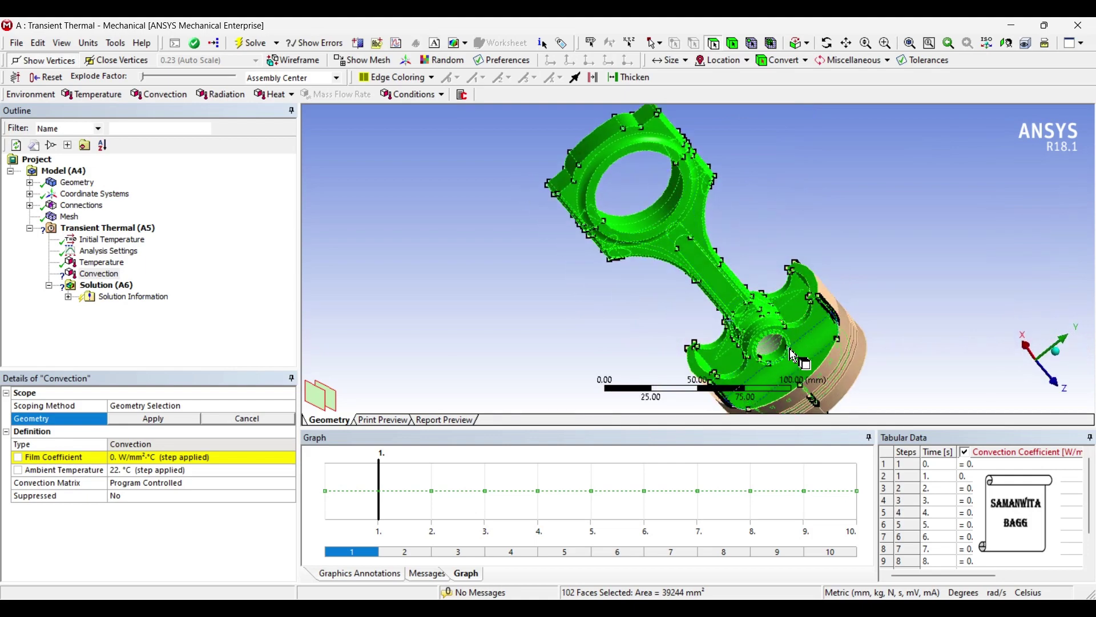
left_click(774, 343, "ctrl")
middle_click_drag(776, 312, 798, 281)
scroll(525, 322, "down", 1)
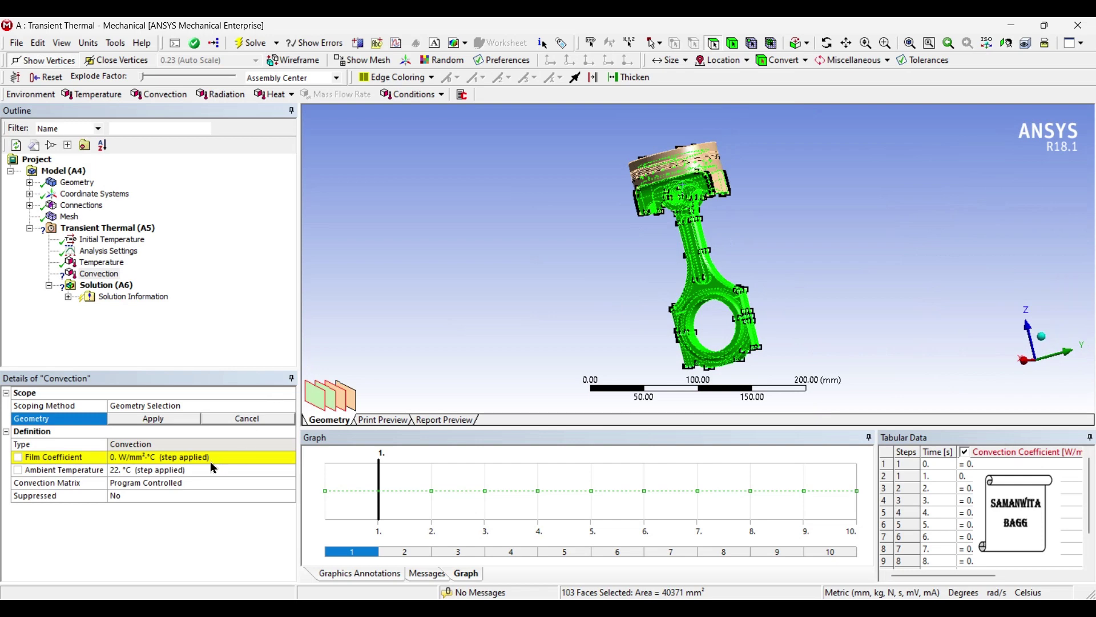
Apply the 103 faces and import Stagnant Air - Vertical Planes1 as the temperature-dependent film coefficient.
left_click(167, 424)
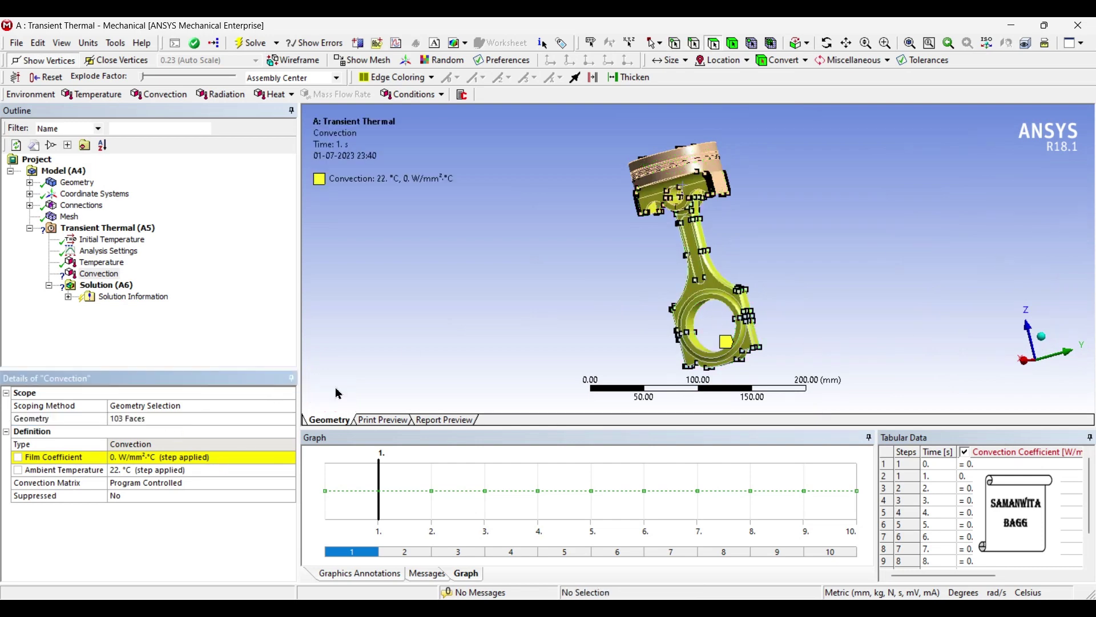
left_click(216, 458)
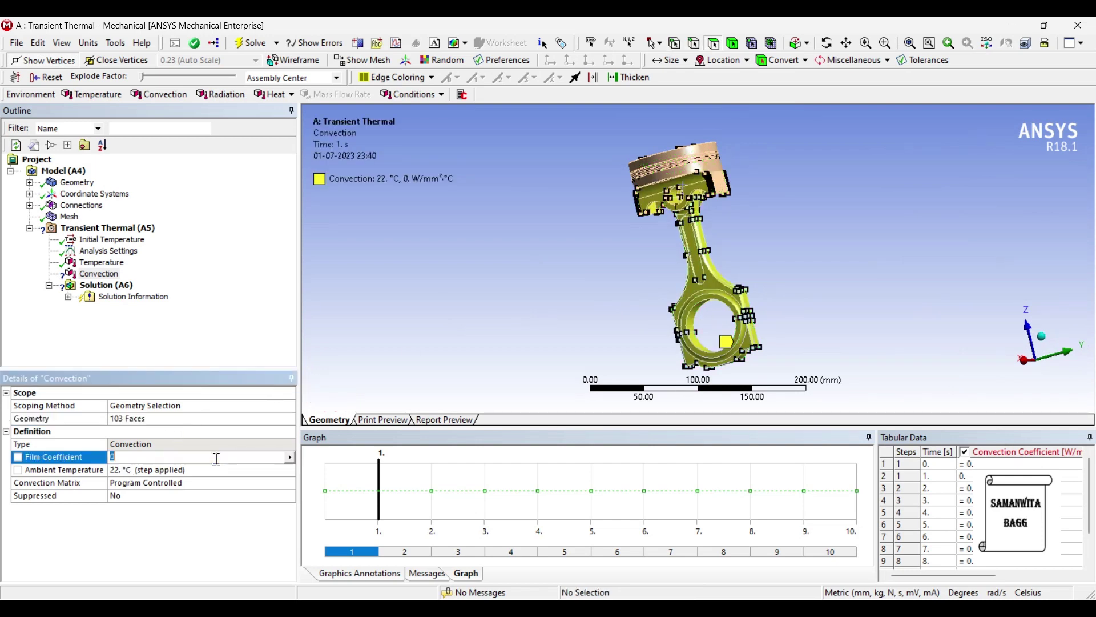
left_click(290, 457)
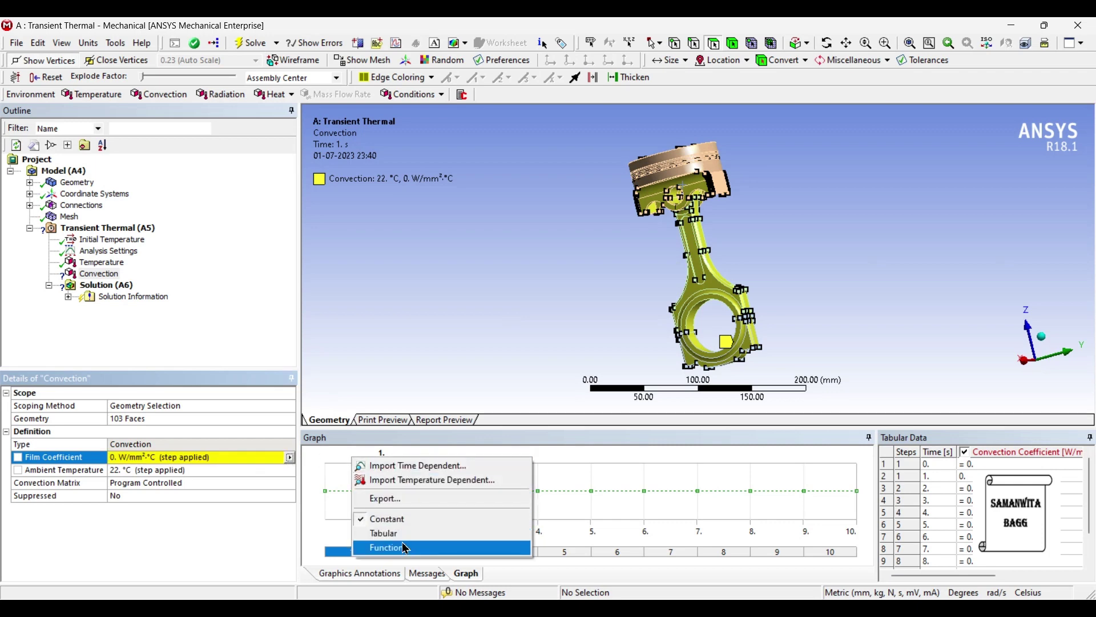
left_click(410, 479)
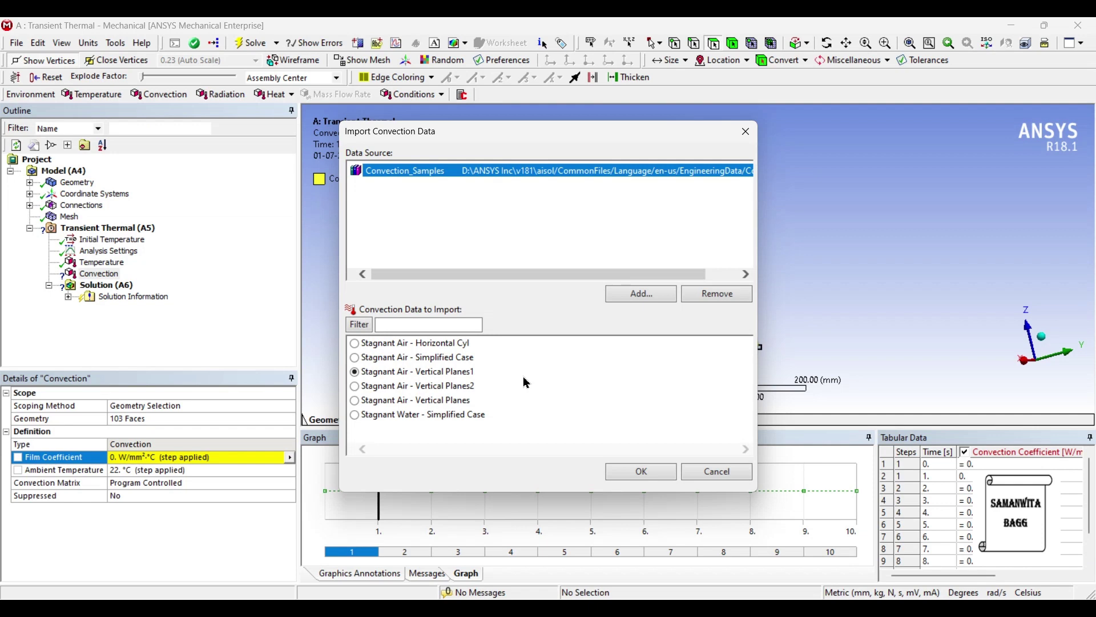
left_click(634, 477)
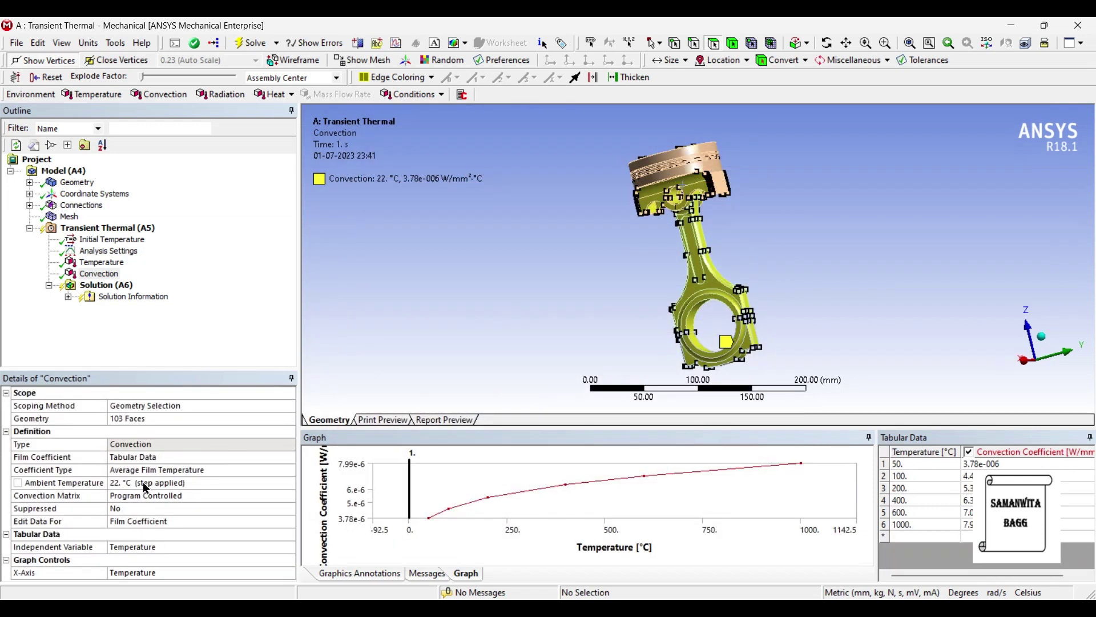
Change the convection ambient temperature from 22 °C to 40 °C and check the model.
left_click(145, 484)
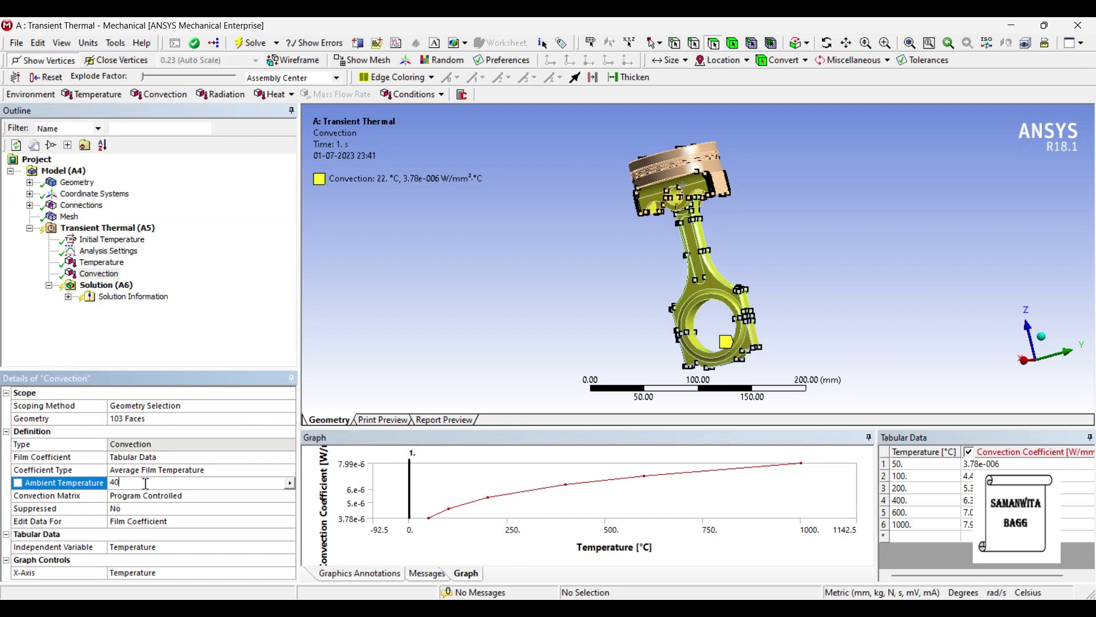
key("Return")
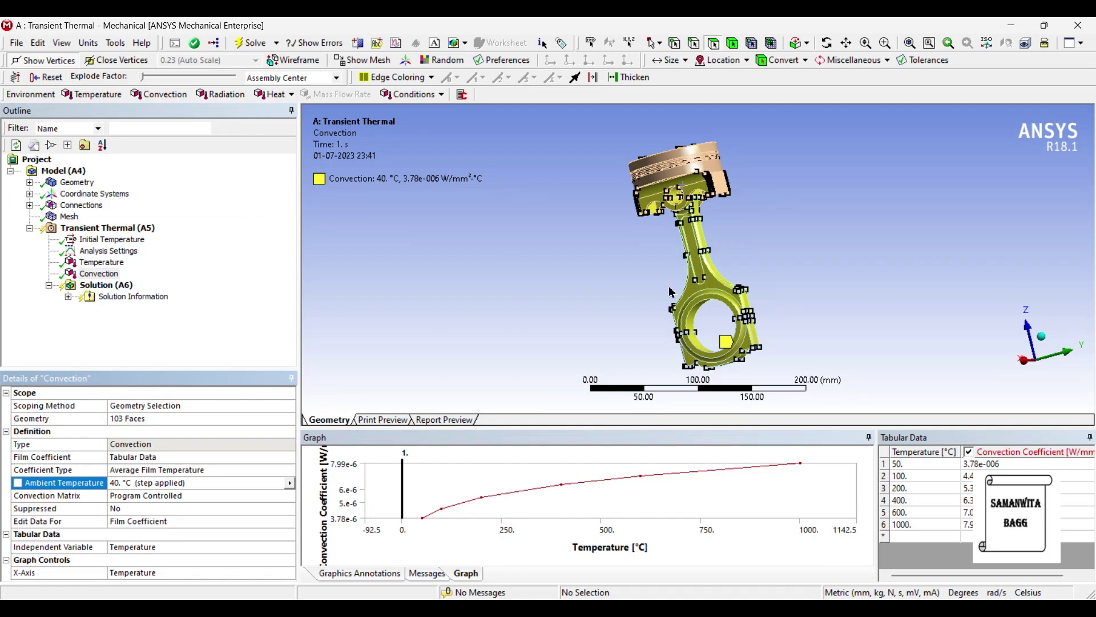
middle_click_drag(671, 292, 722, 201)
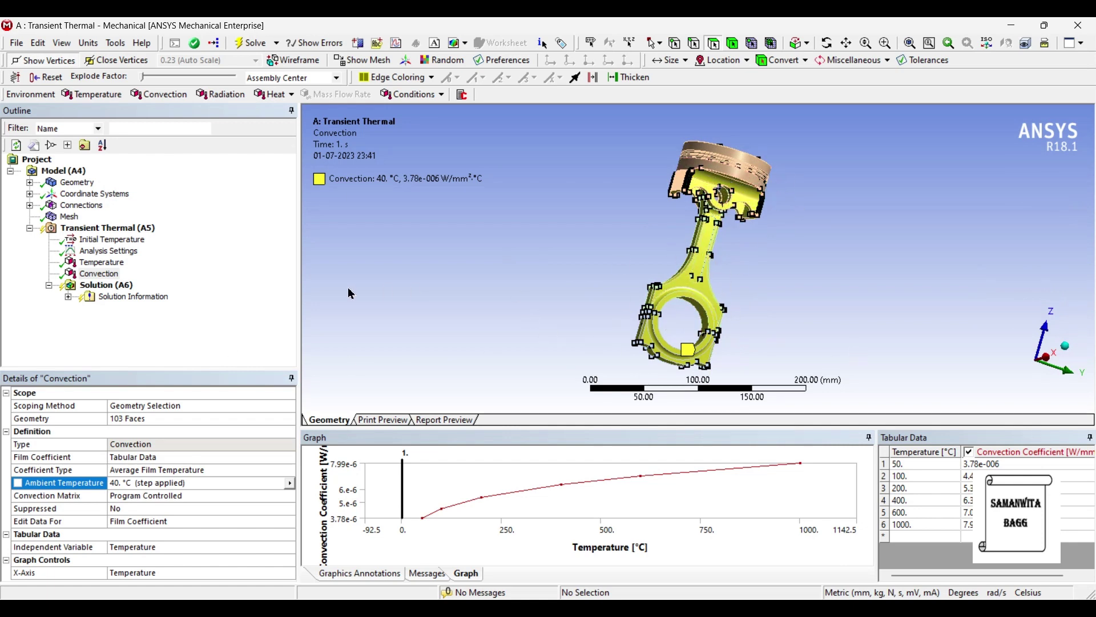
right_click(124, 292)
Insert Temperature and Total Heat Flux results under Solution (A6) and solve the analysis.
mouse_move(145, 300)
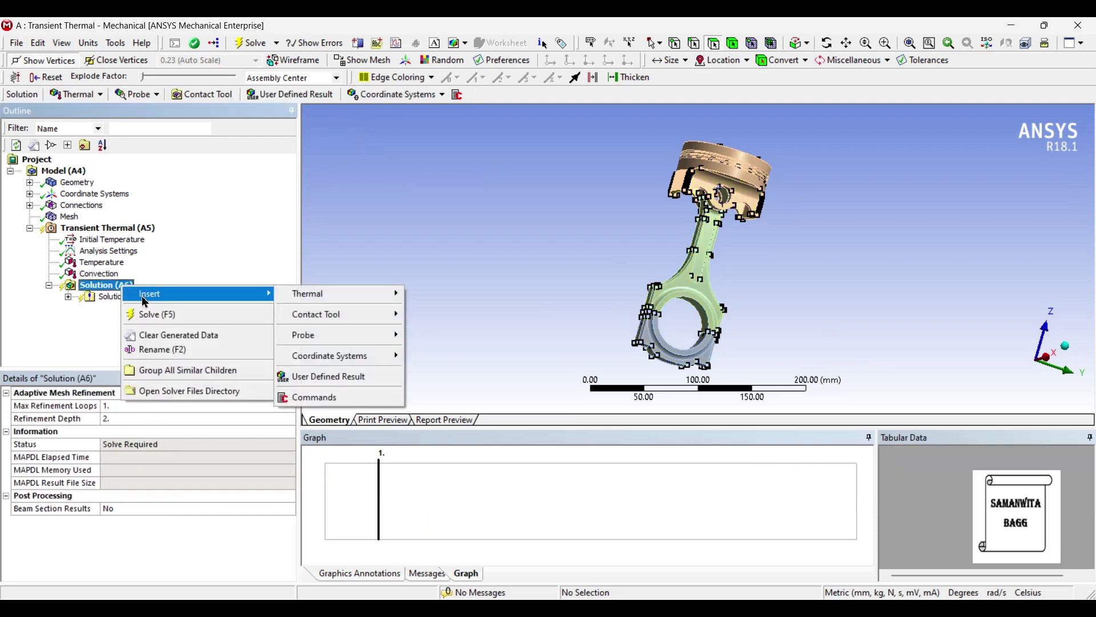
mouse_move(361, 294)
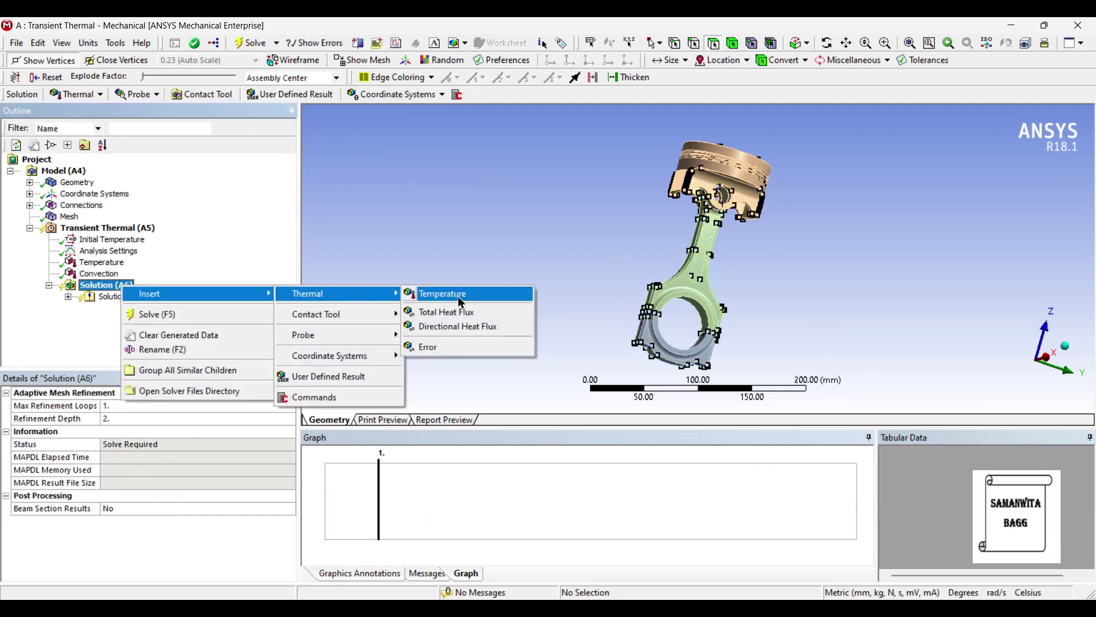
left_click(461, 303)
right_click(103, 285)
mouse_move(143, 298)
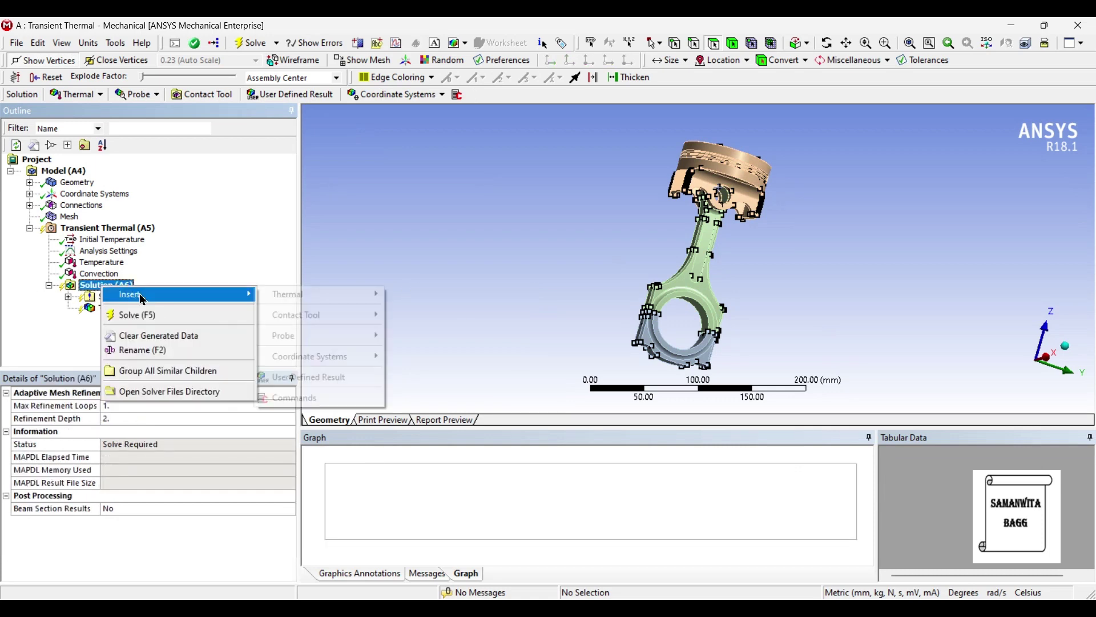
mouse_move(320, 296)
left_click(456, 313)
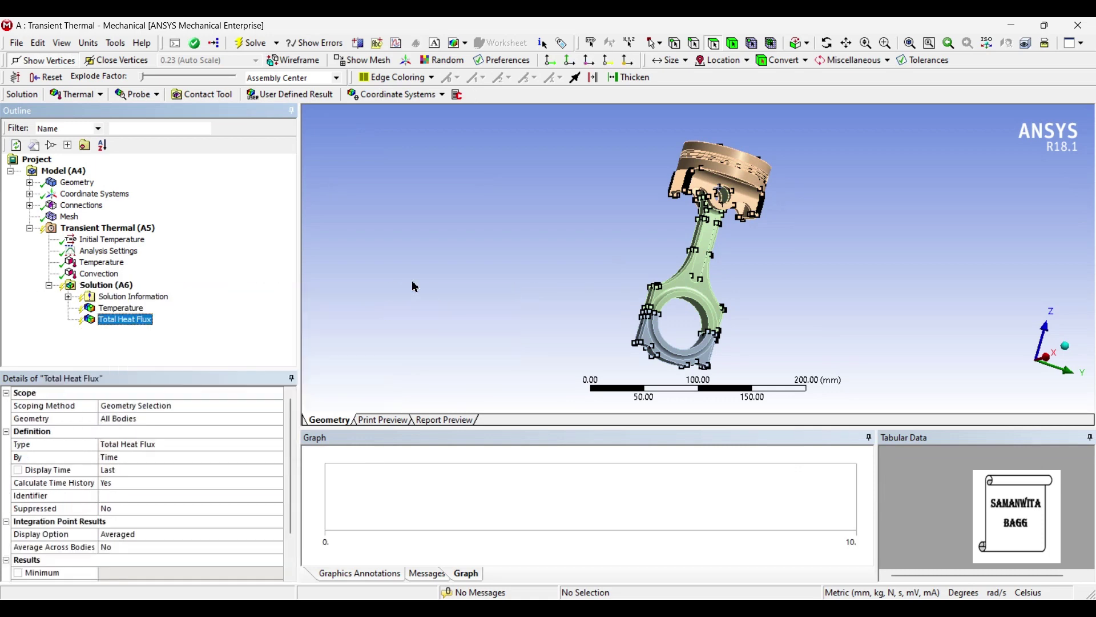
left_click(113, 289)
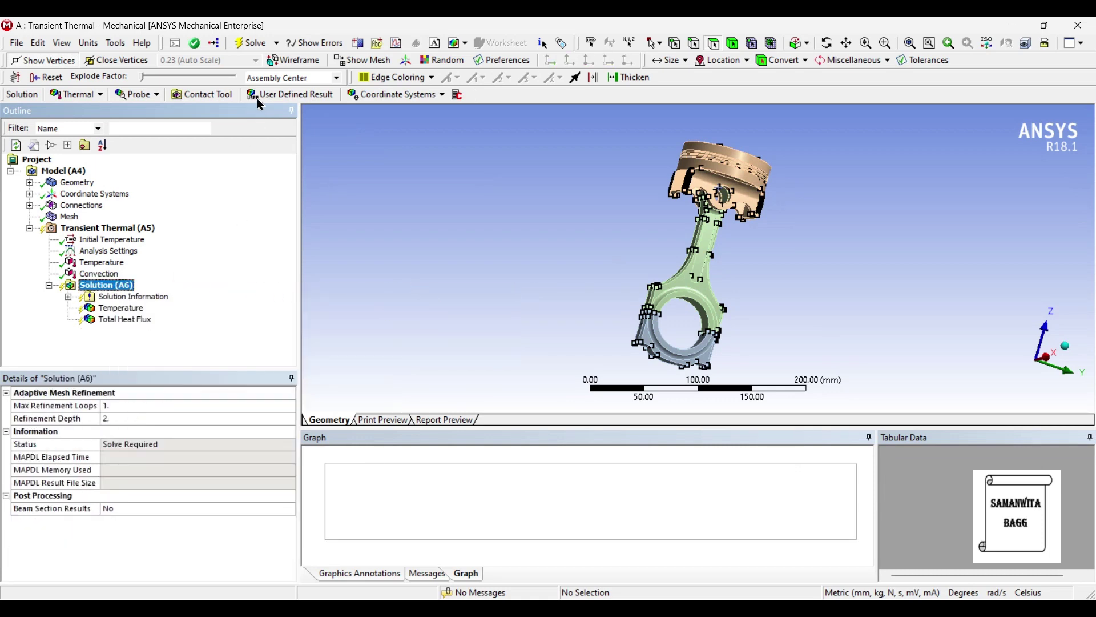
left_click(255, 43)
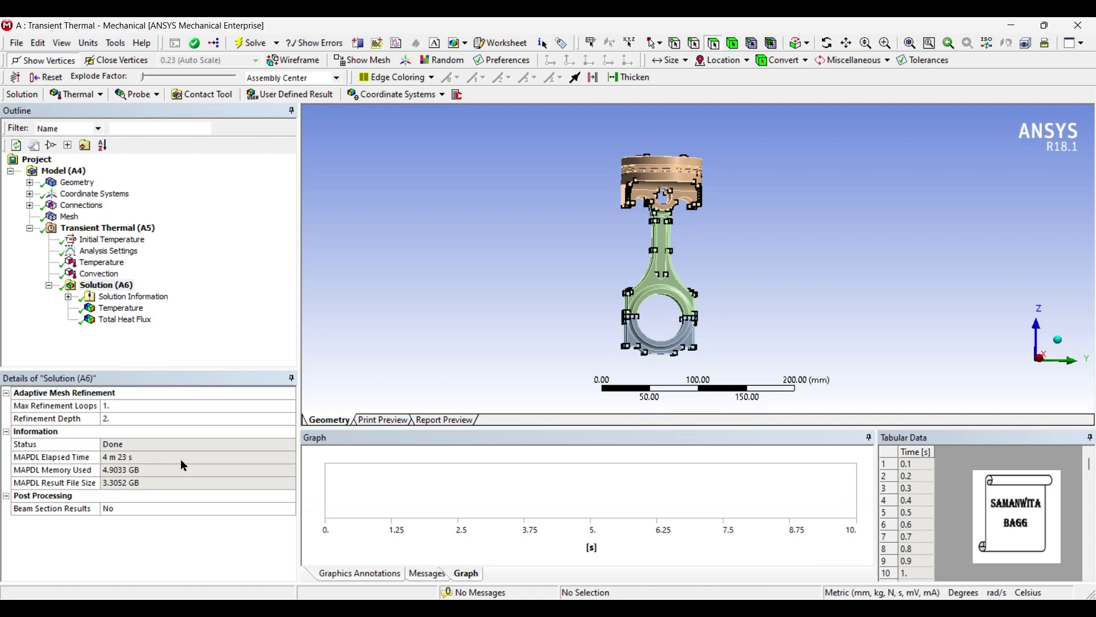
Display the Temperature result contours with No Wireframe edges.
left_click(128, 309)
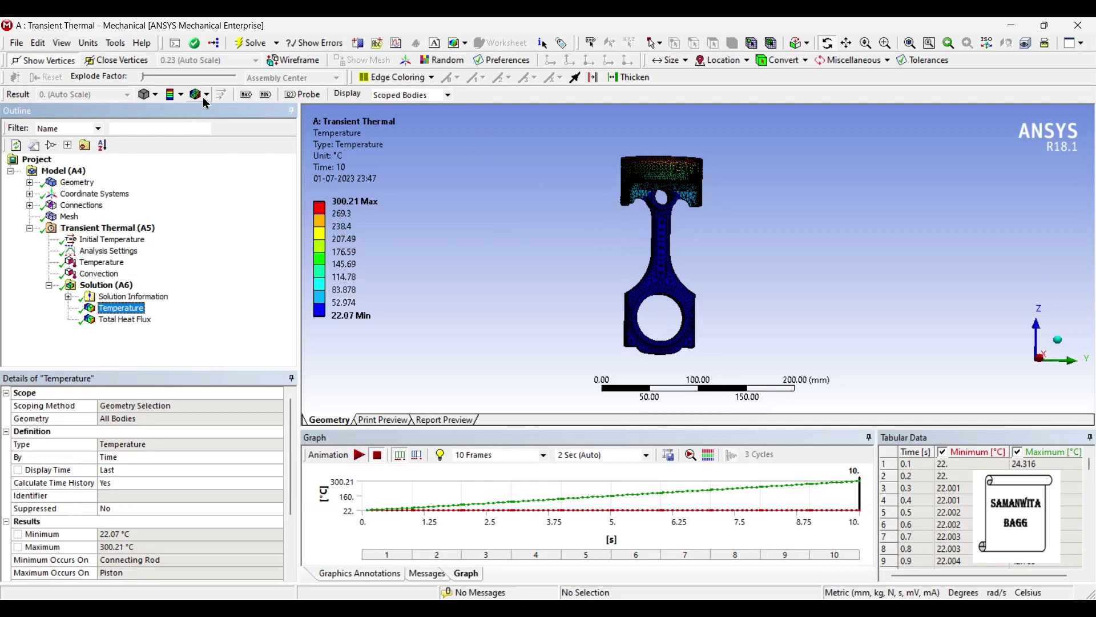
left_click(206, 97)
left_click(220, 111)
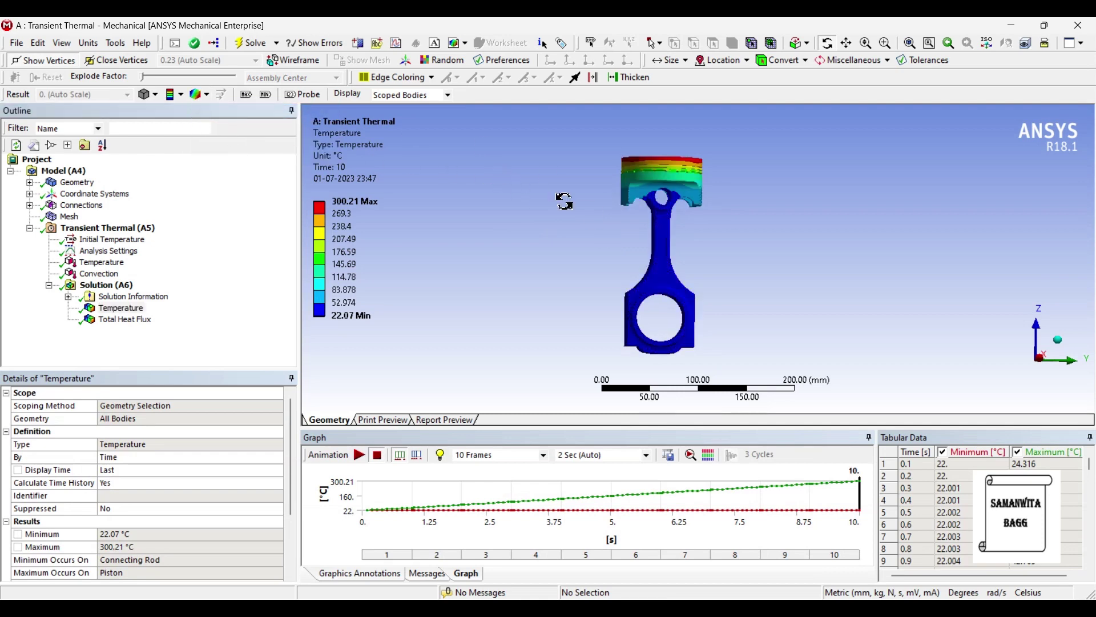
scroll(626, 221, "up", 3)
left_click_drag(626, 220, 622, 255)
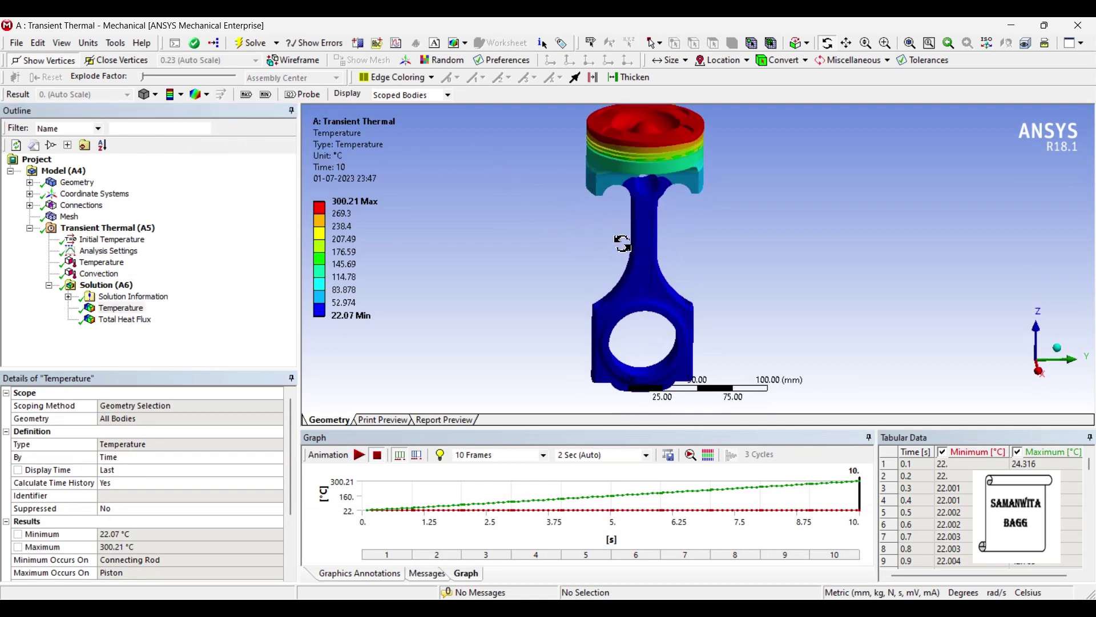
left_click_drag(622, 242, 587, 237)
scroll(628, 223, "down", 2)
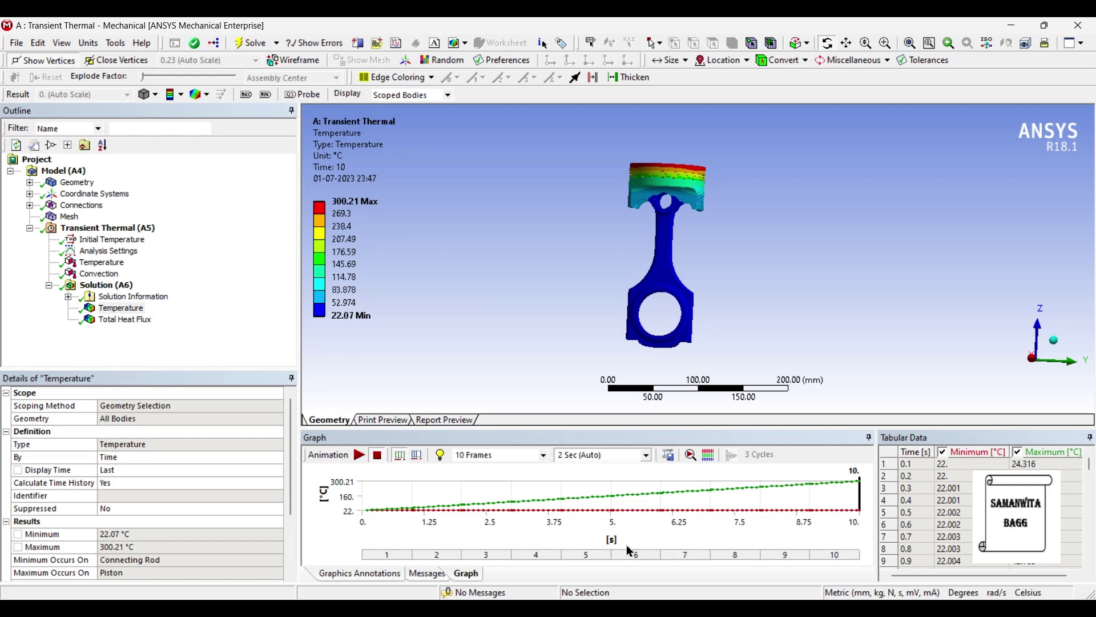
Orbit and zoom to inspect the 22.07–300.21 °C contours on the piston crown and rod.
left_click(346, 217)
key("Escape")
mouse_move(345, 216)
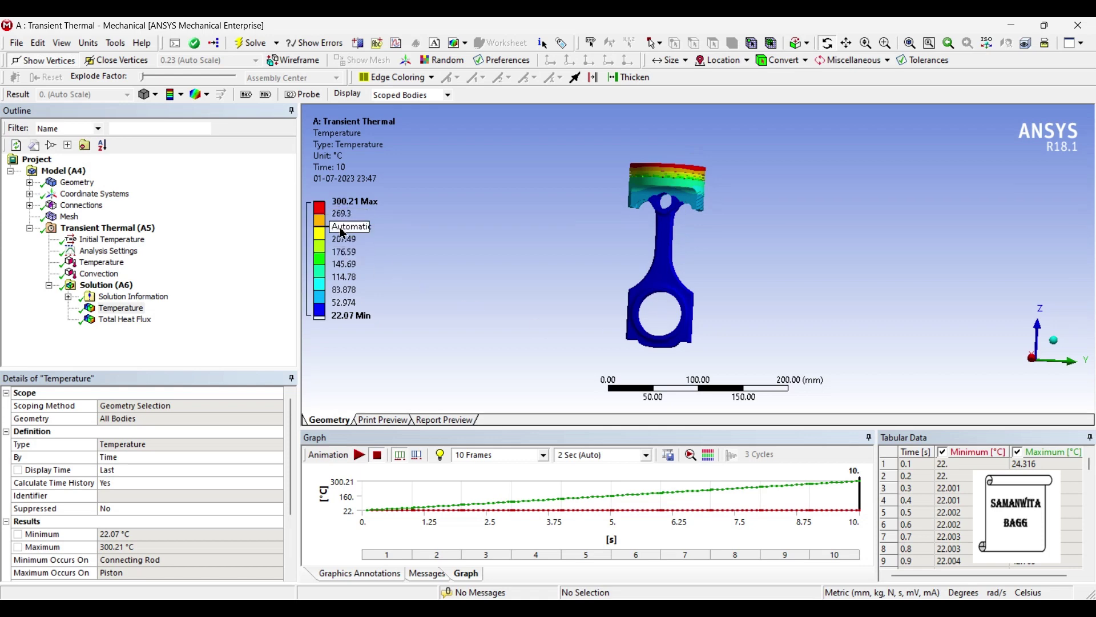
scroll(658, 180, "up", 2)
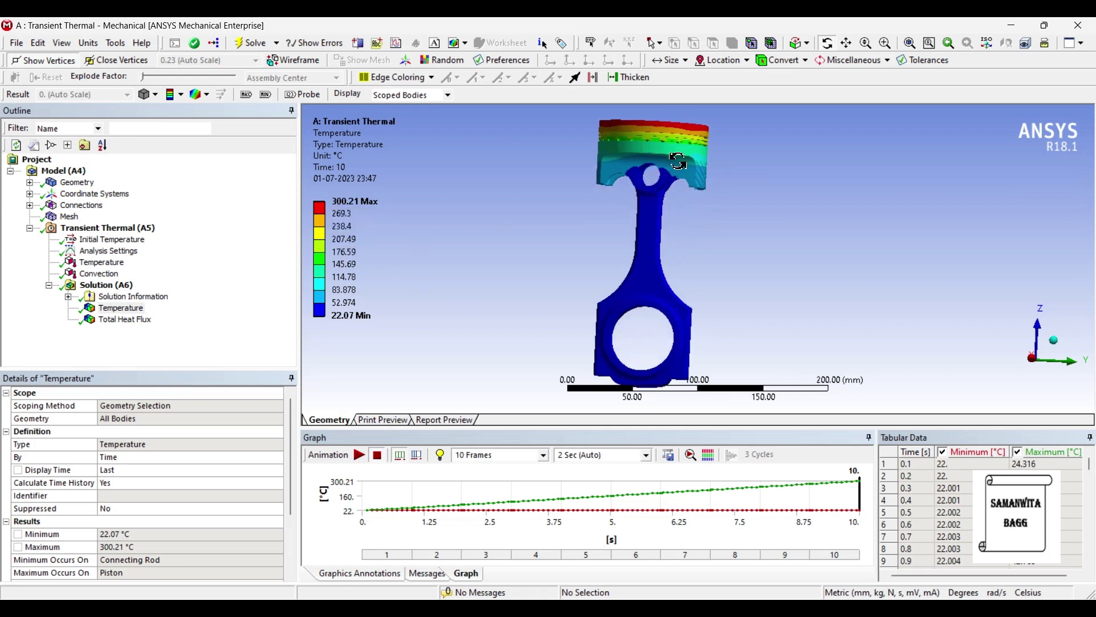
left_click_drag(669, 163, 668, 223)
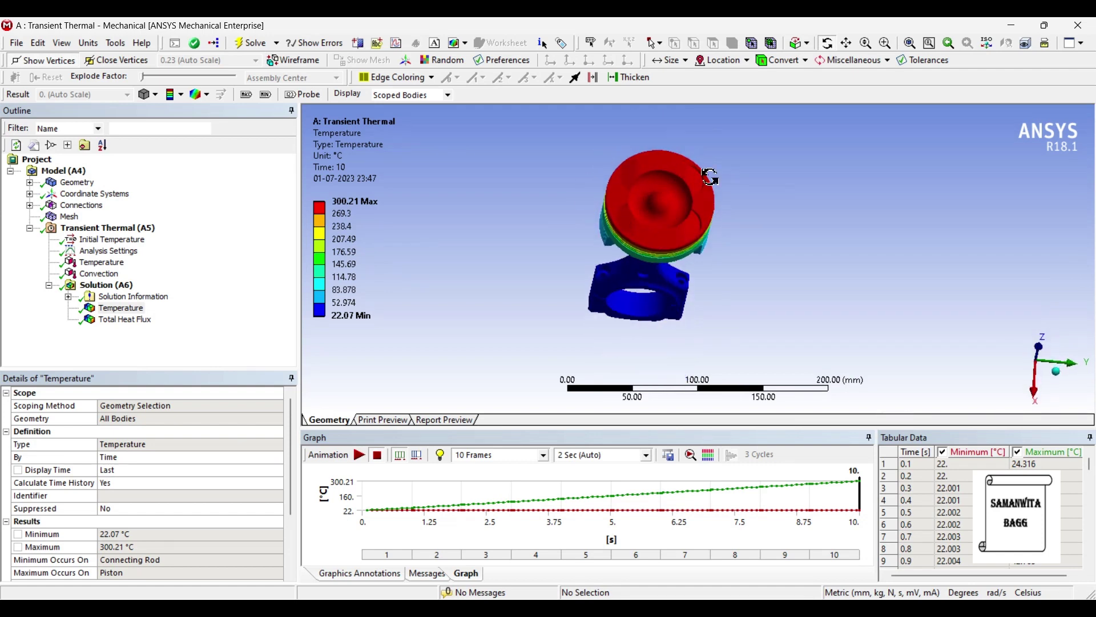
scroll(690, 276, "down", 2)
left_click_drag(689, 276, 674, 268)
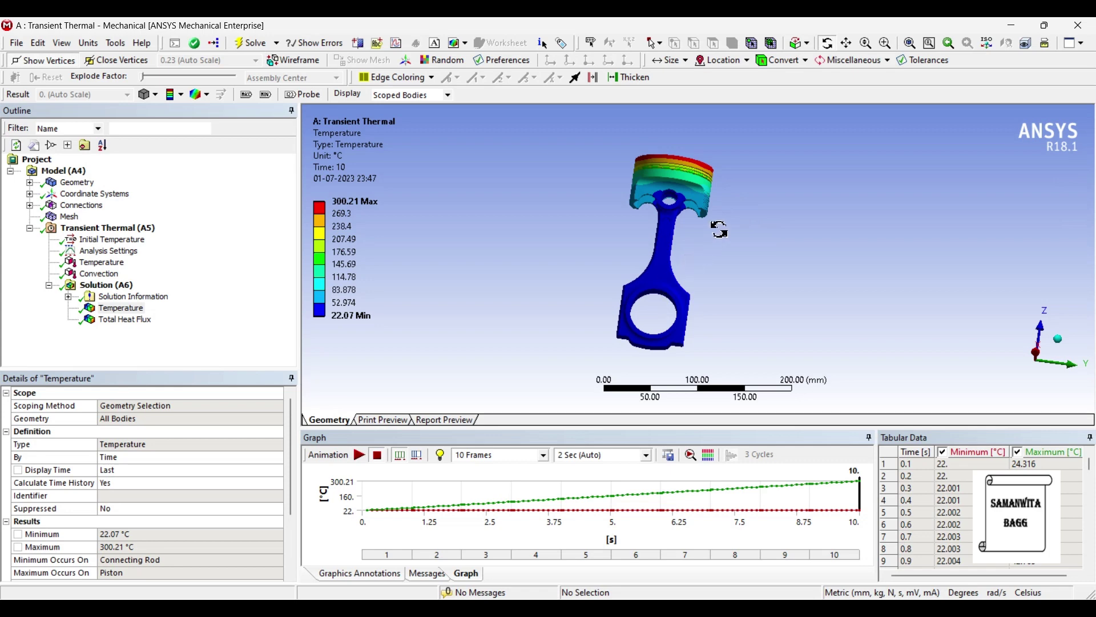
left_click_drag(718, 223, 693, 108)
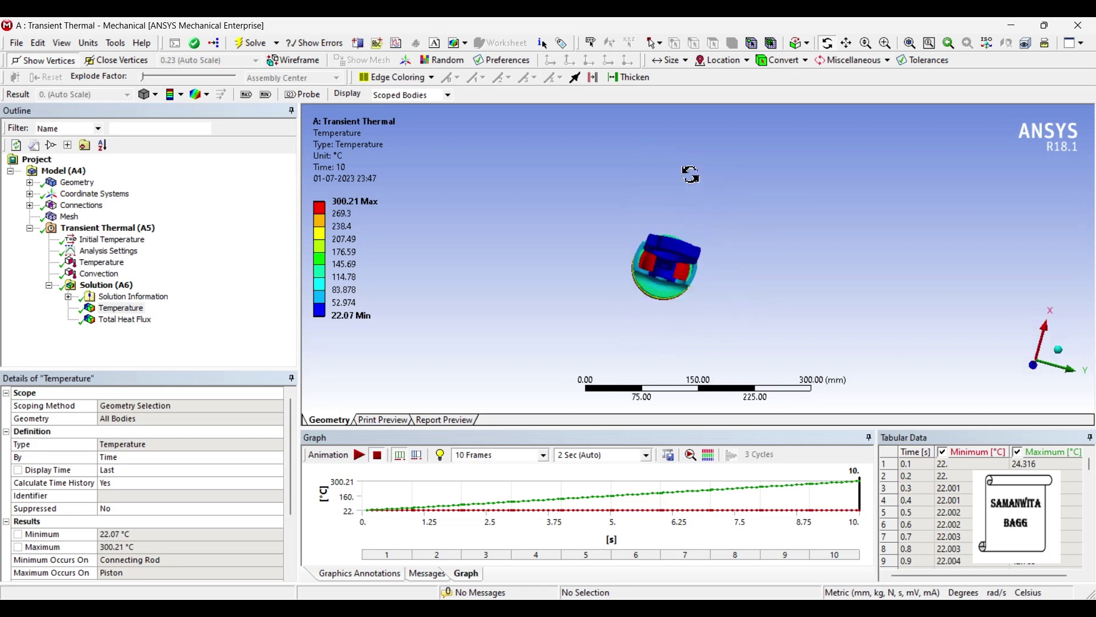
scroll(683, 218, "up", 3)
left_click_drag(683, 217, 638, 197)
left_click_drag(654, 239, 617, 240)
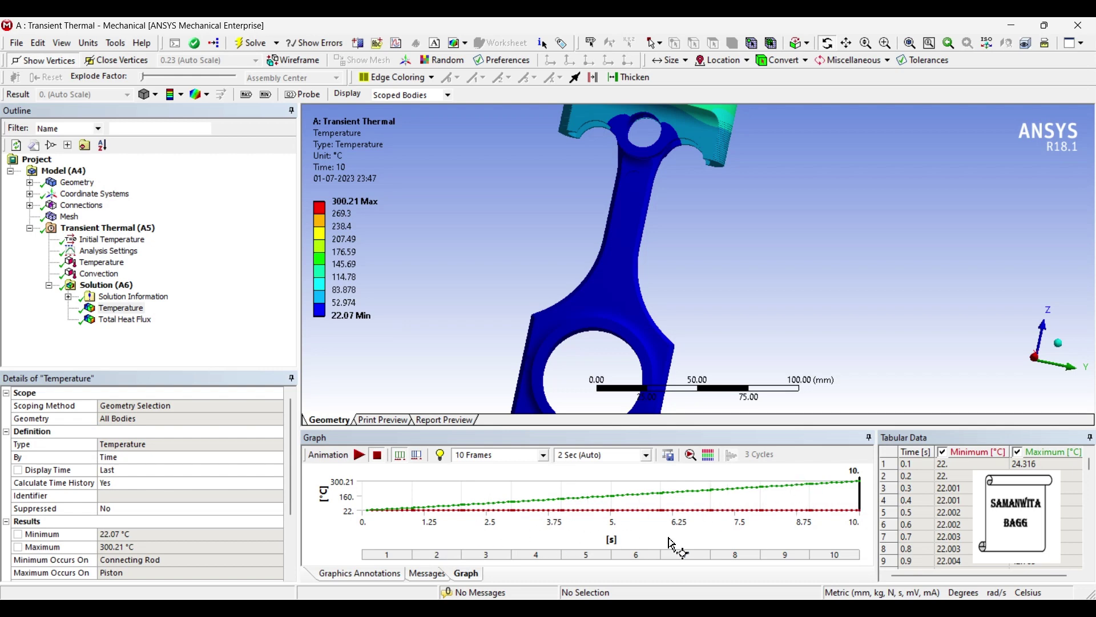
left_click(137, 318)
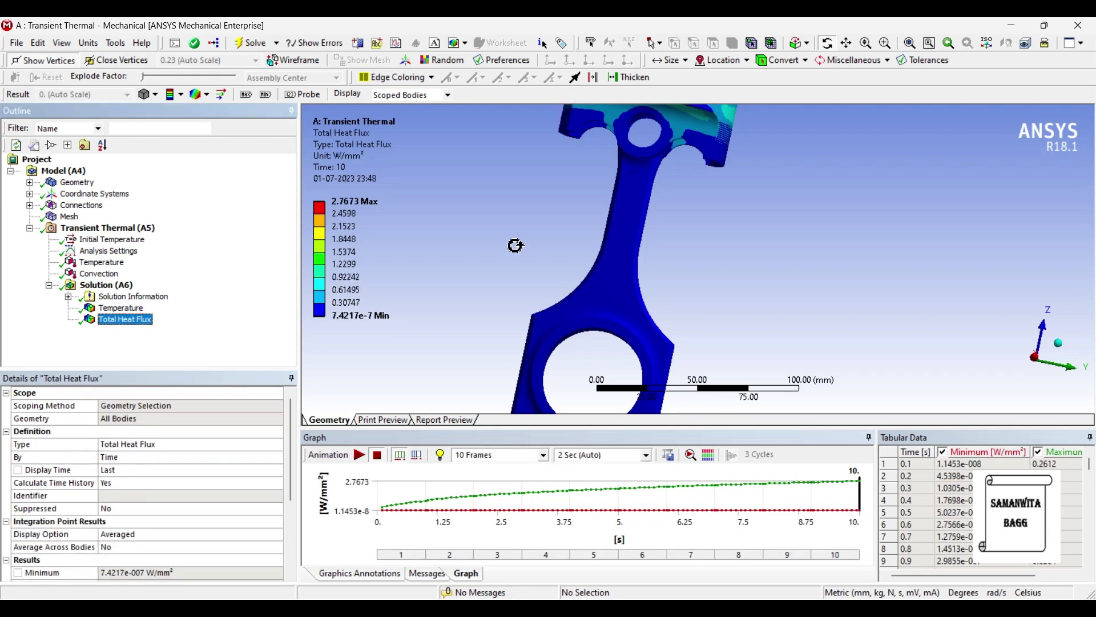
scroll(588, 241, "down", 2)
scroll(588, 241, "down", 1)
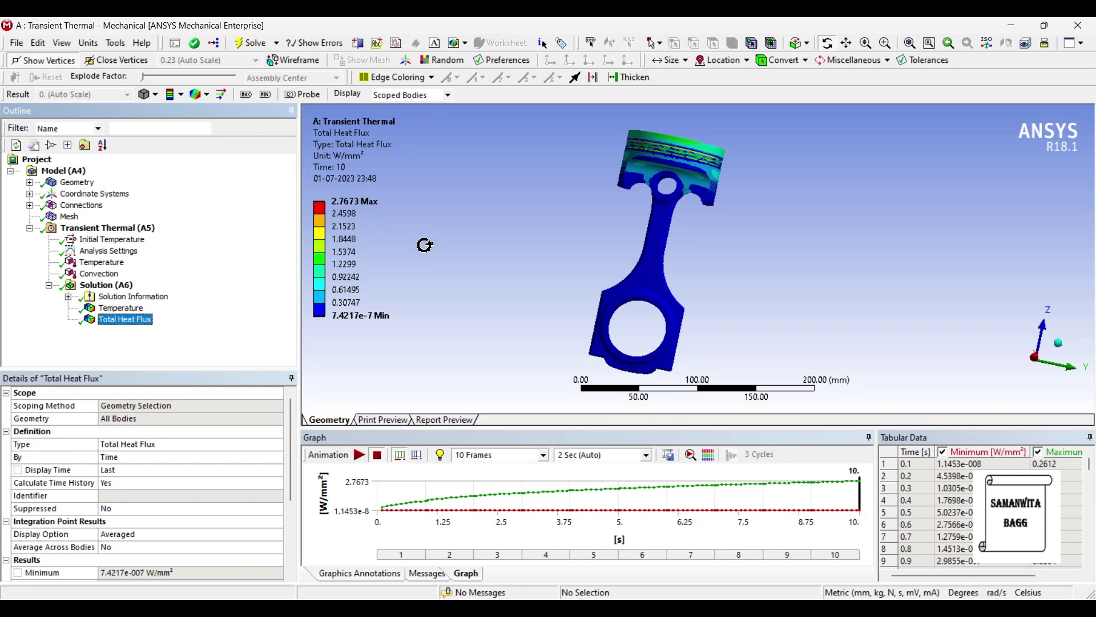
left_click_drag(656, 325, 672, 169)
scroll(672, 169, "up", 1)
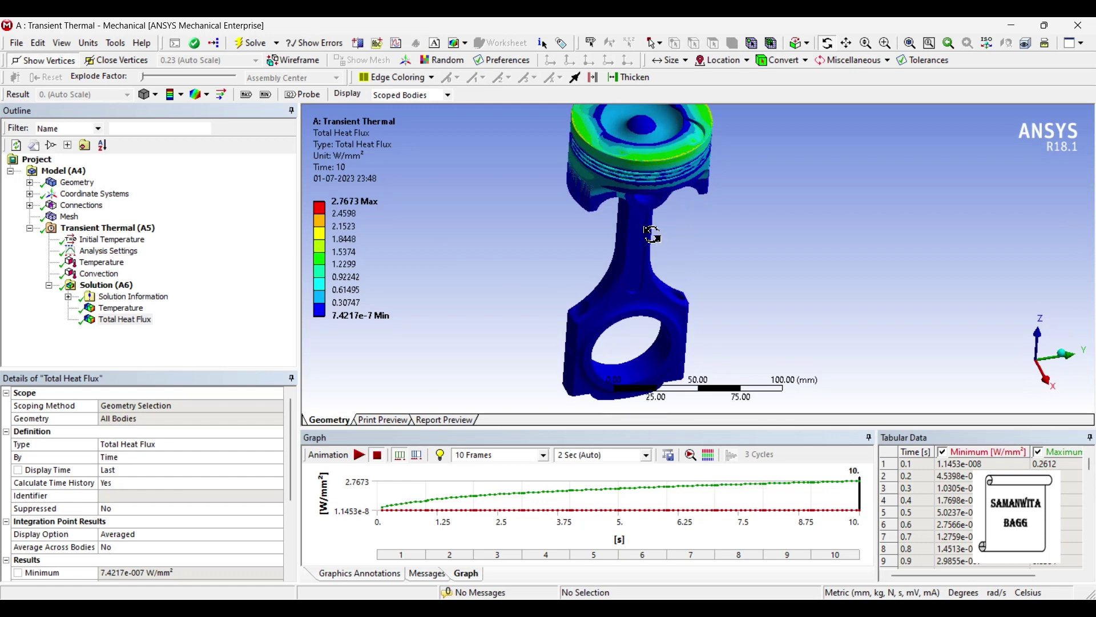
left_click_drag(643, 264, 625, 150)
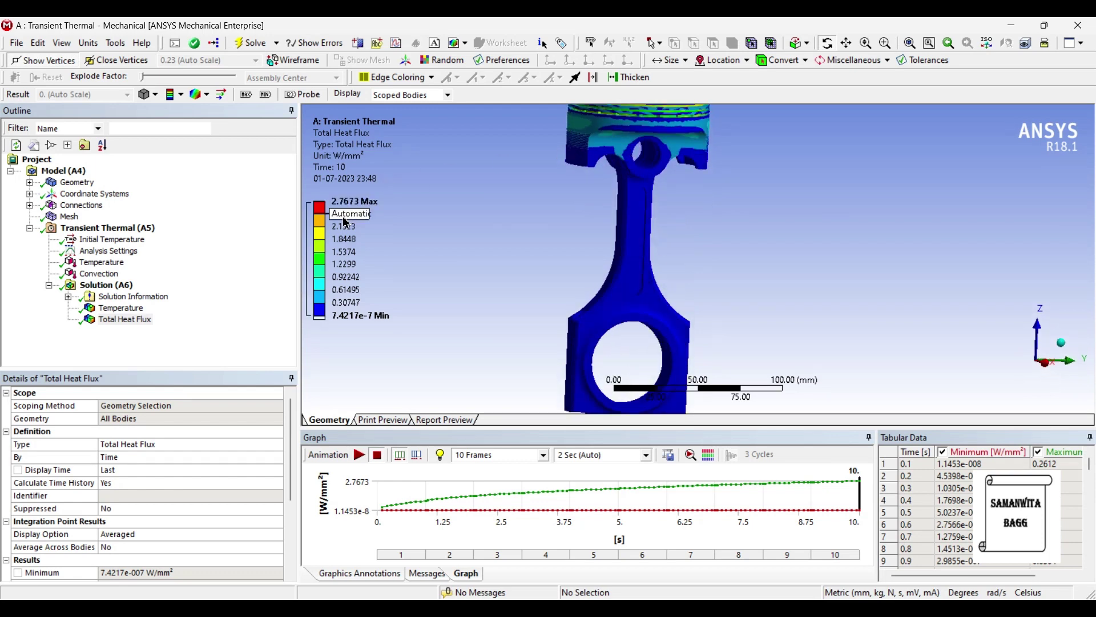
left_click(301, 96)
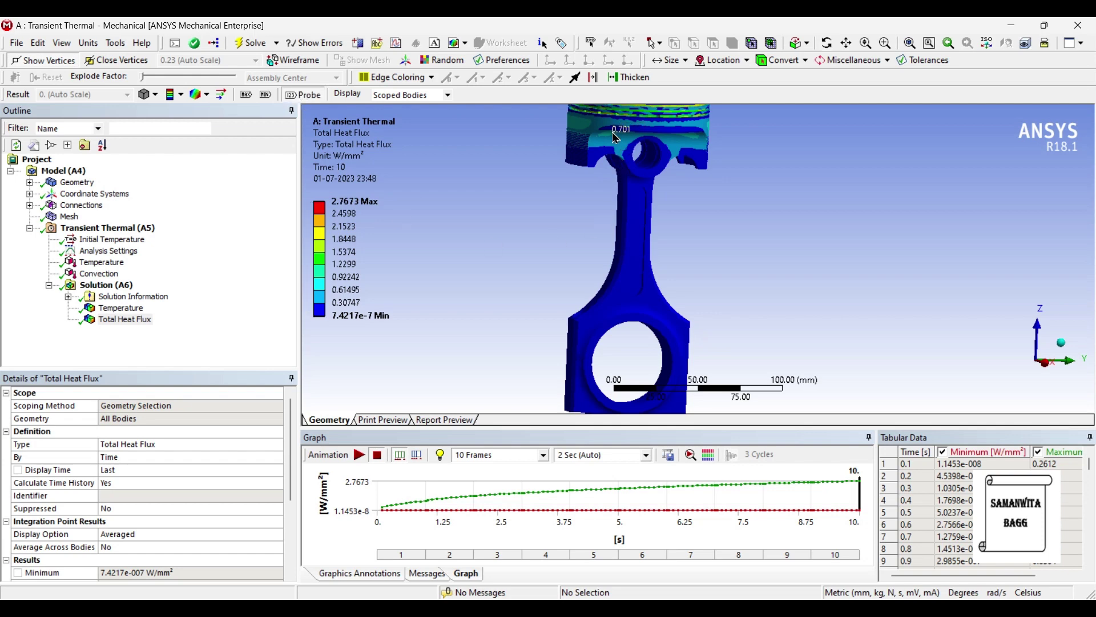
left_click(638, 273)
middle_click_drag(514, 197, 578, 209)
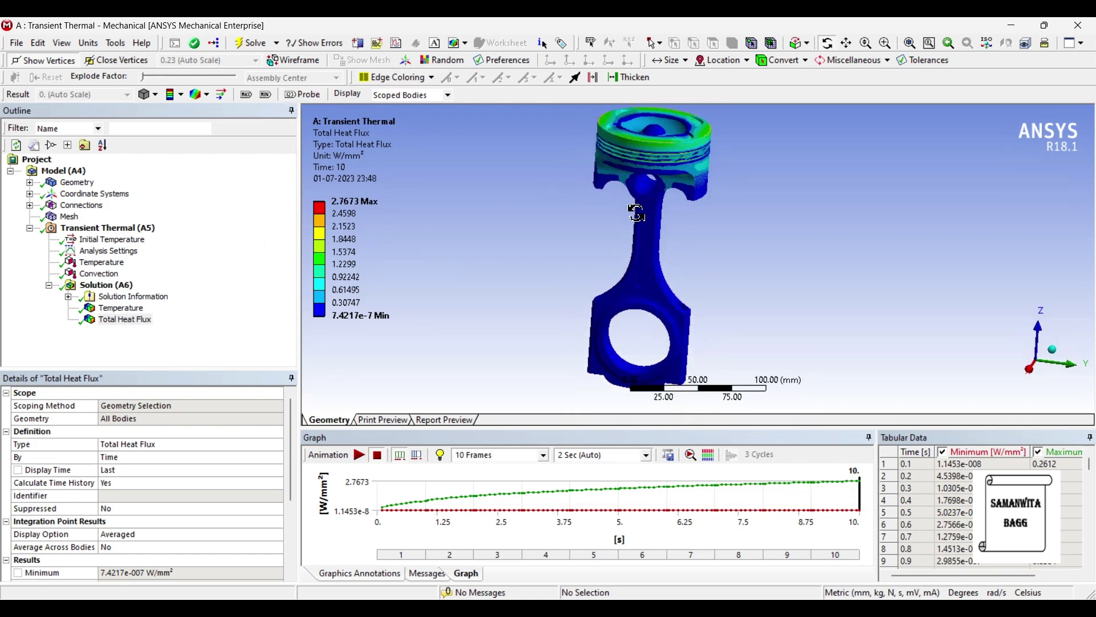
scroll(579, 209, "up", 2)
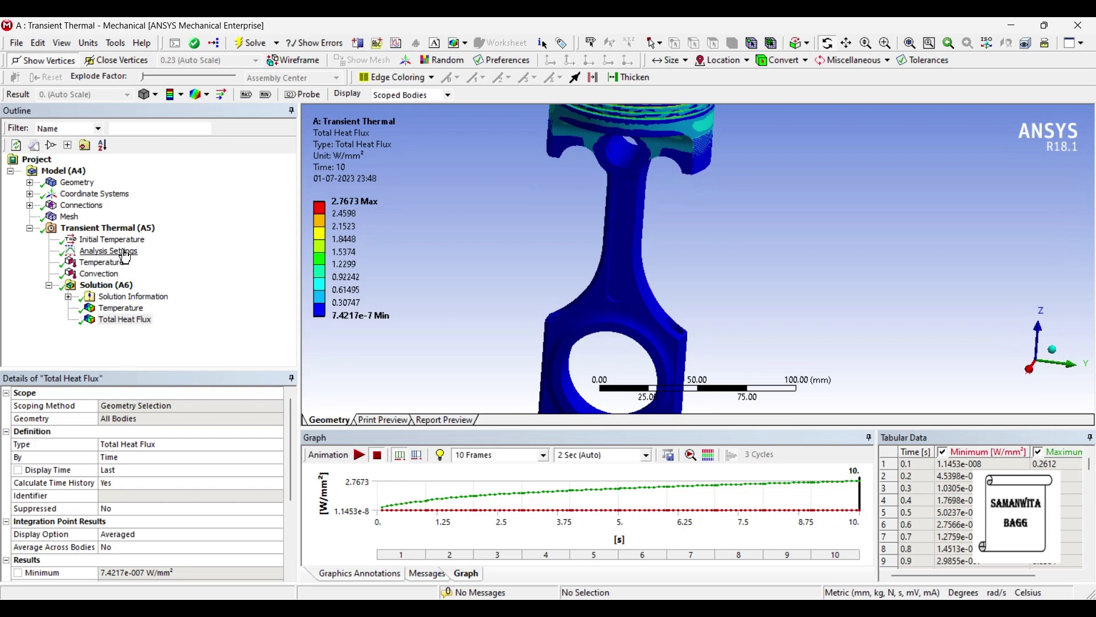
left_click(130, 230)
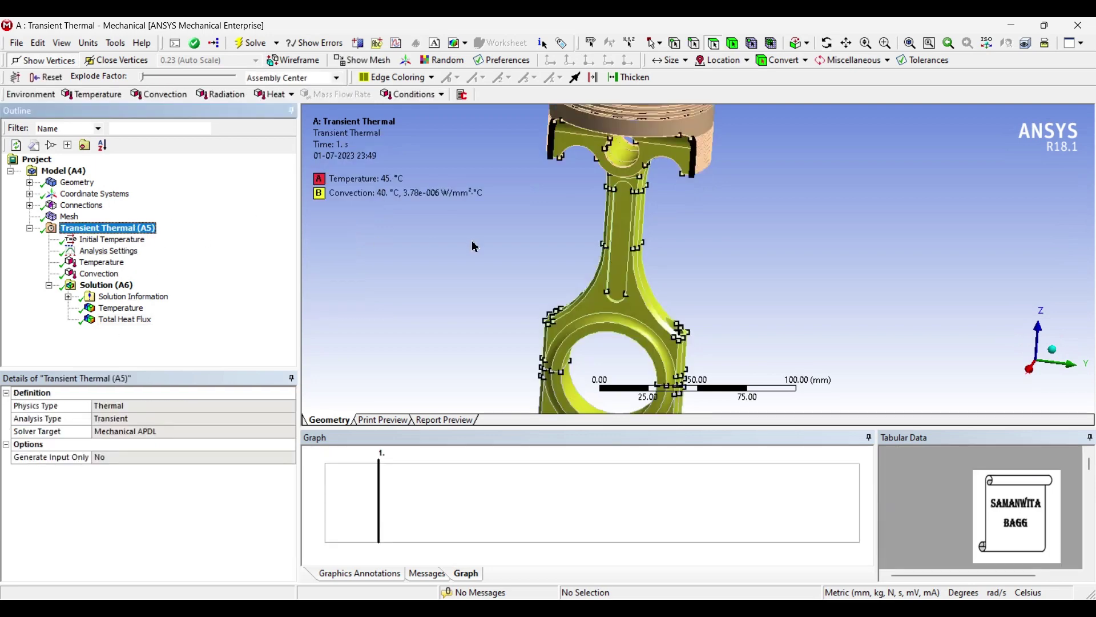
Insert a Temperature condition of 250 °C on the piston-pin bore face.
middle_click_drag(472, 245, 471, 256)
right_click(153, 228)
mouse_move(172, 228)
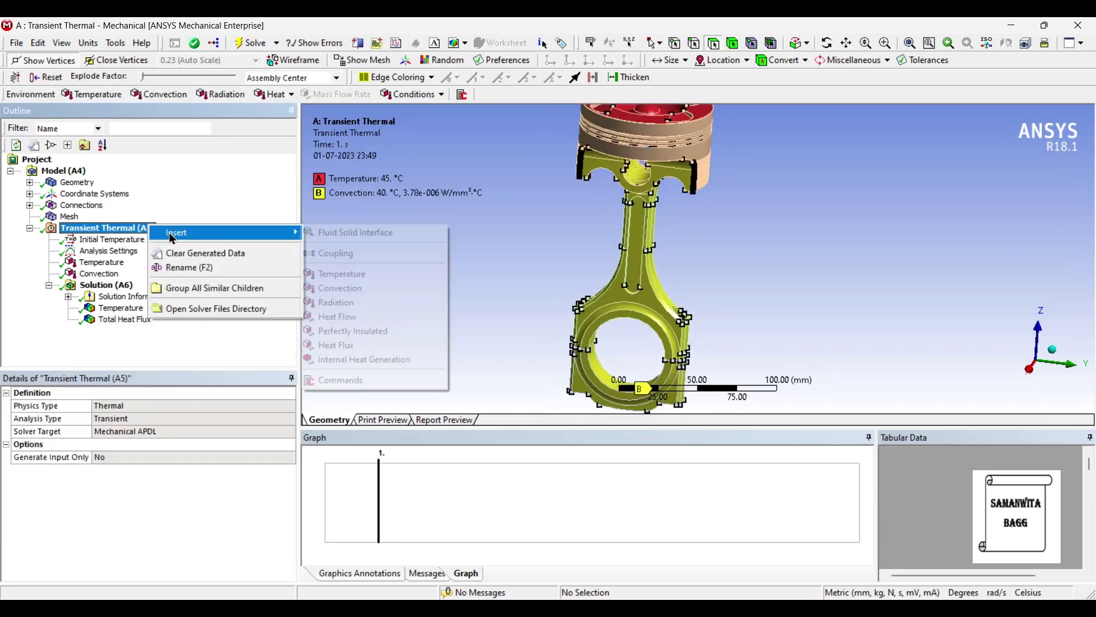
left_click(339, 275)
scroll(628, 182, "up", 2)
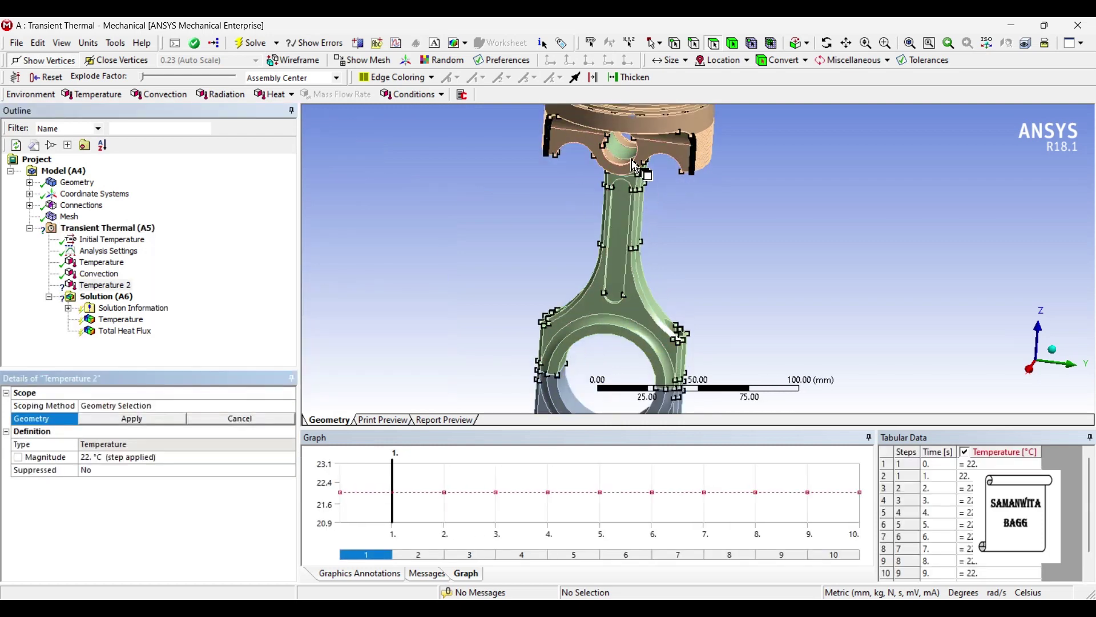
left_click(622, 165)
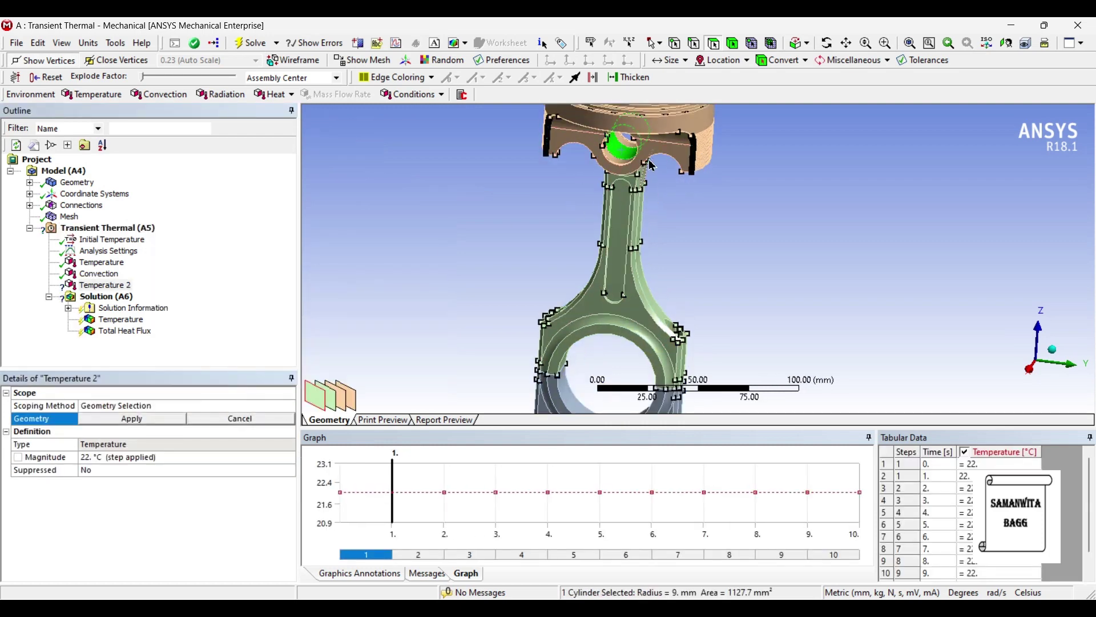
mouse_move(682, 157)
middle_mouse_down()
mouse_move(703, 139)
mouse_move(662, 150)
mouse_move(695, 150)
middle_mouse_up()
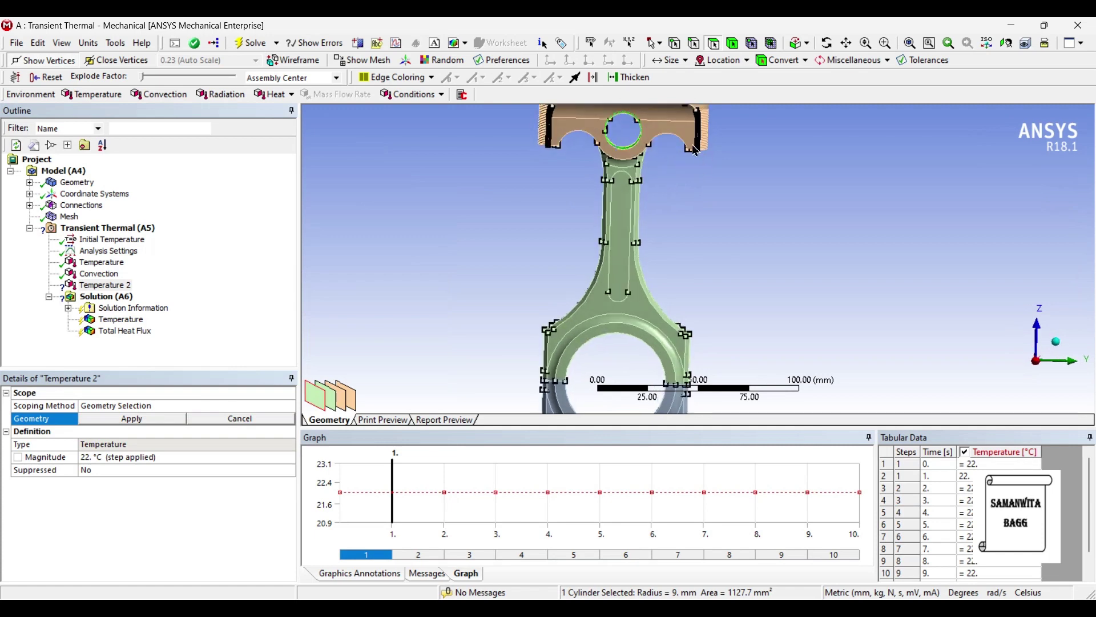
left_click(131, 420)
left_click(121, 462)
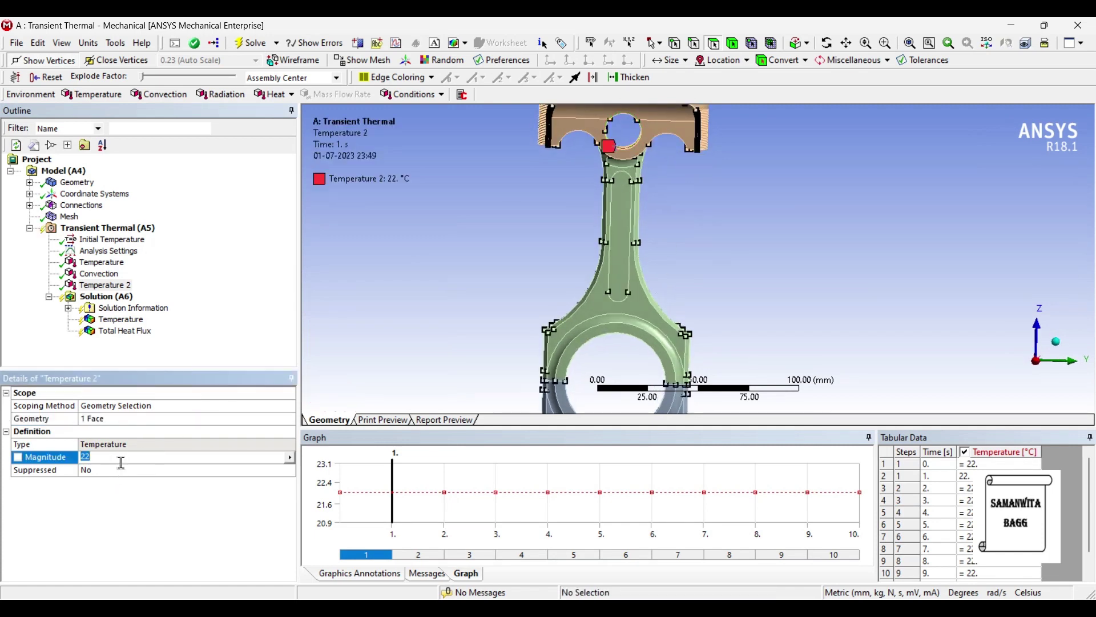
type("250")
key("Return")
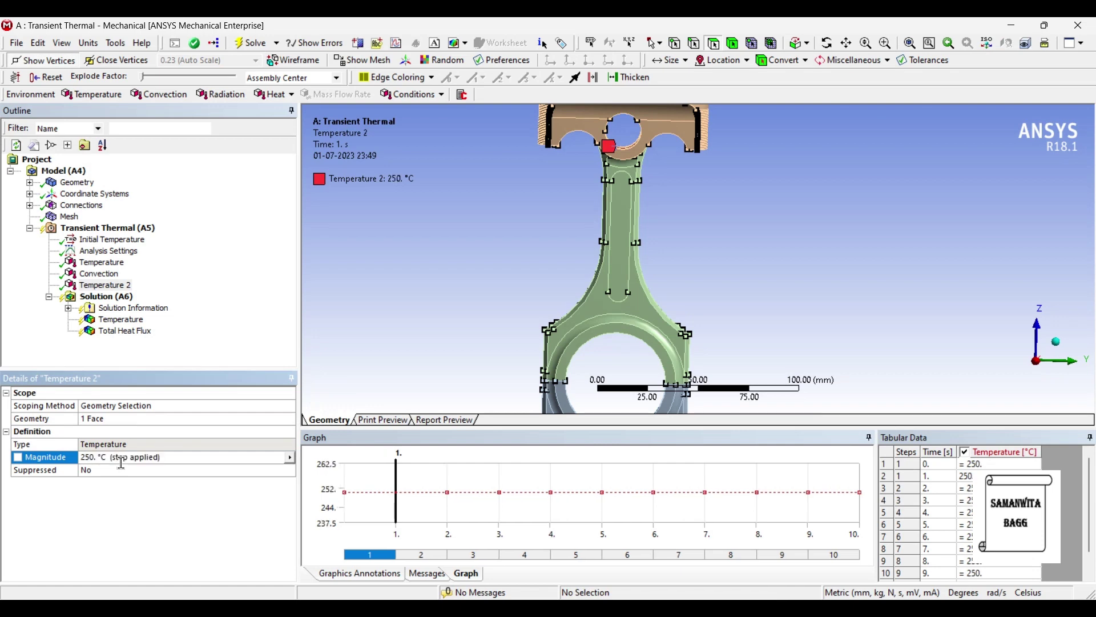
Re-solve the transient thermal analysis and fit the assembly into view.
left_click(115, 297)
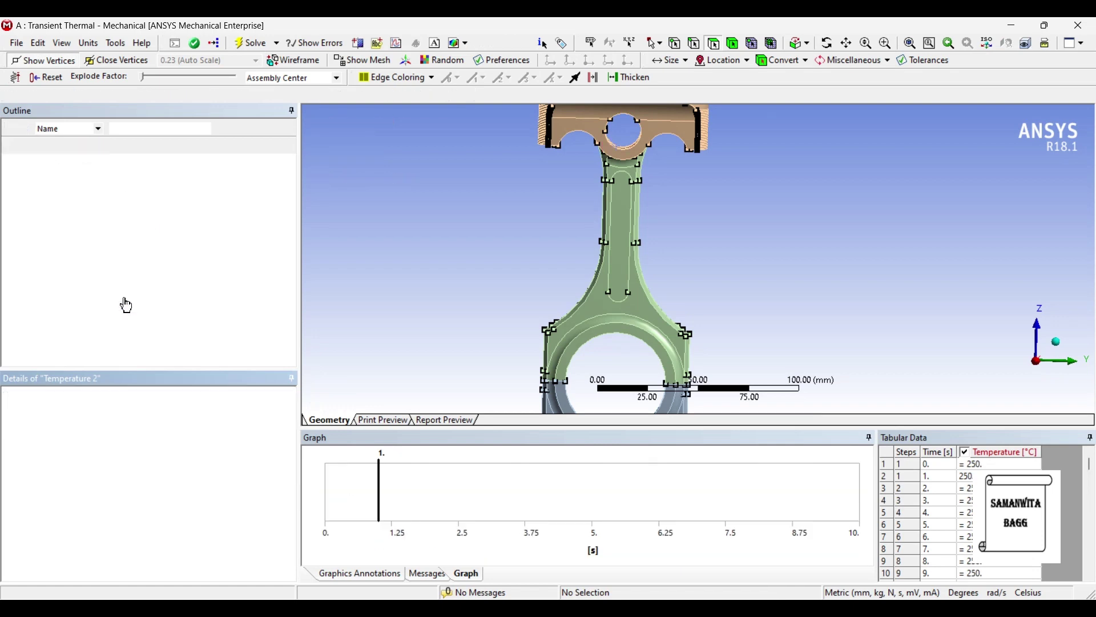
left_click(252, 45)
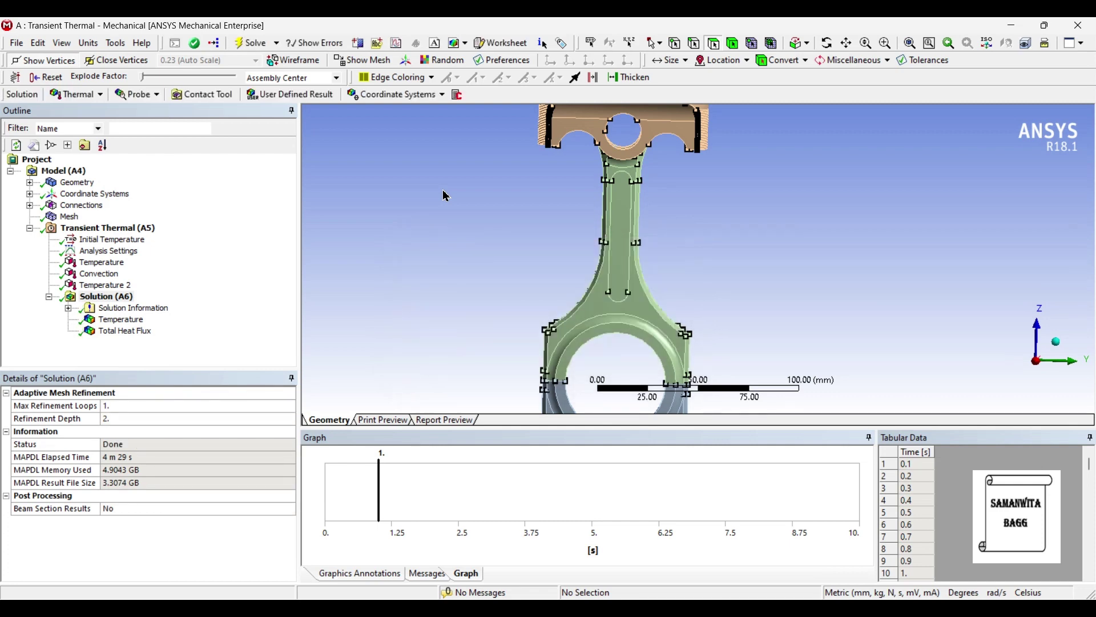
left_click(236, 352)
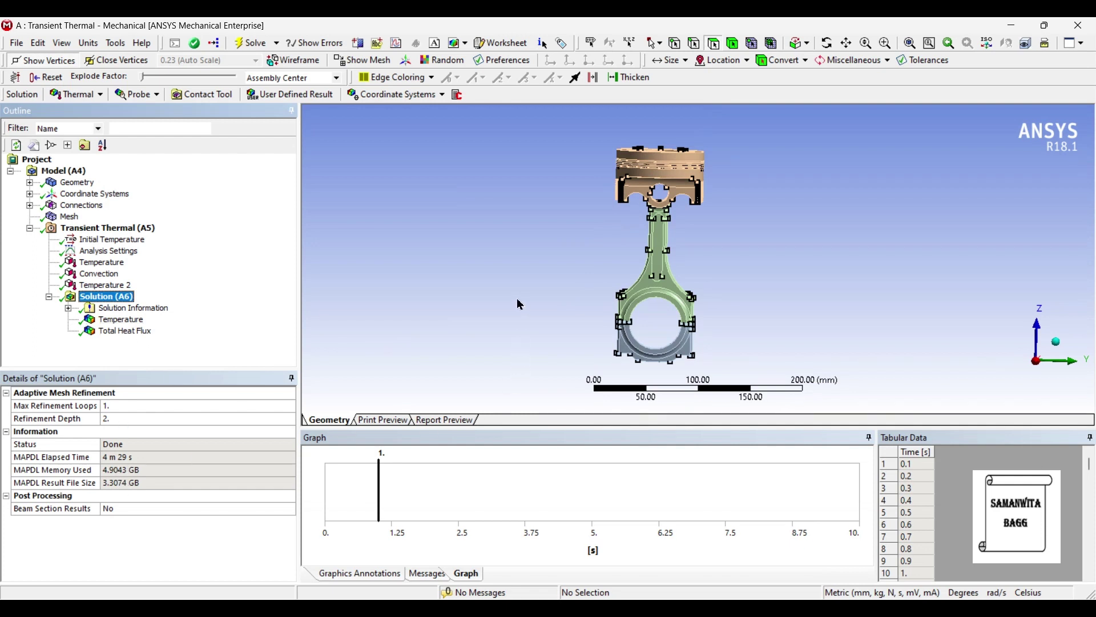
View the re-solved Temperature contour peaking at 300.18 °C, then select Total Heat Flux.
left_click(123, 319)
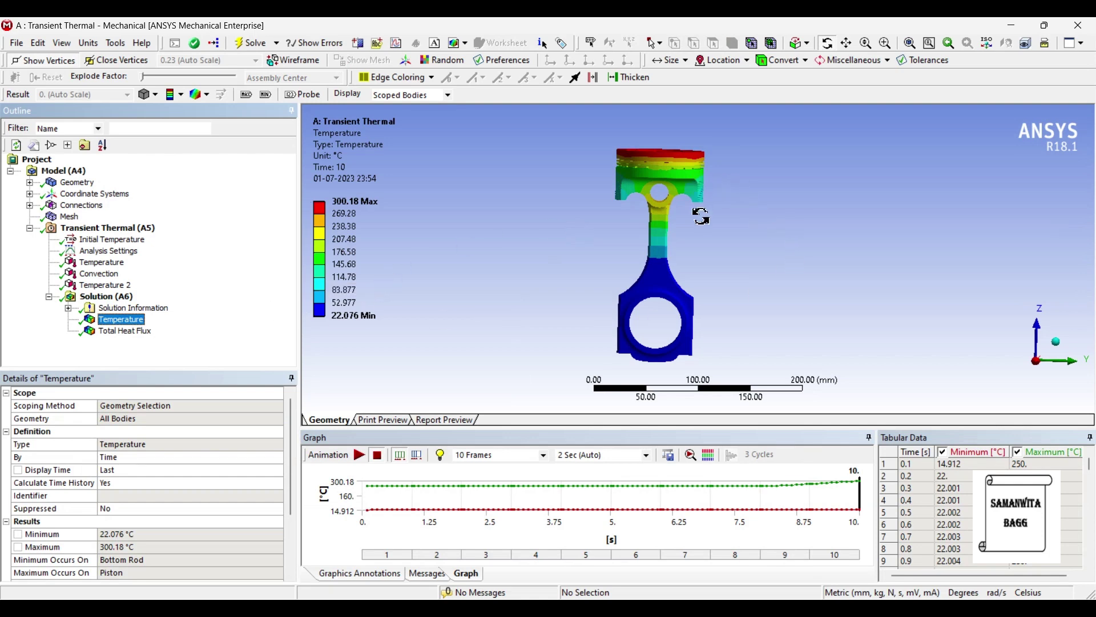
left_click_drag(663, 337, 684, 200)
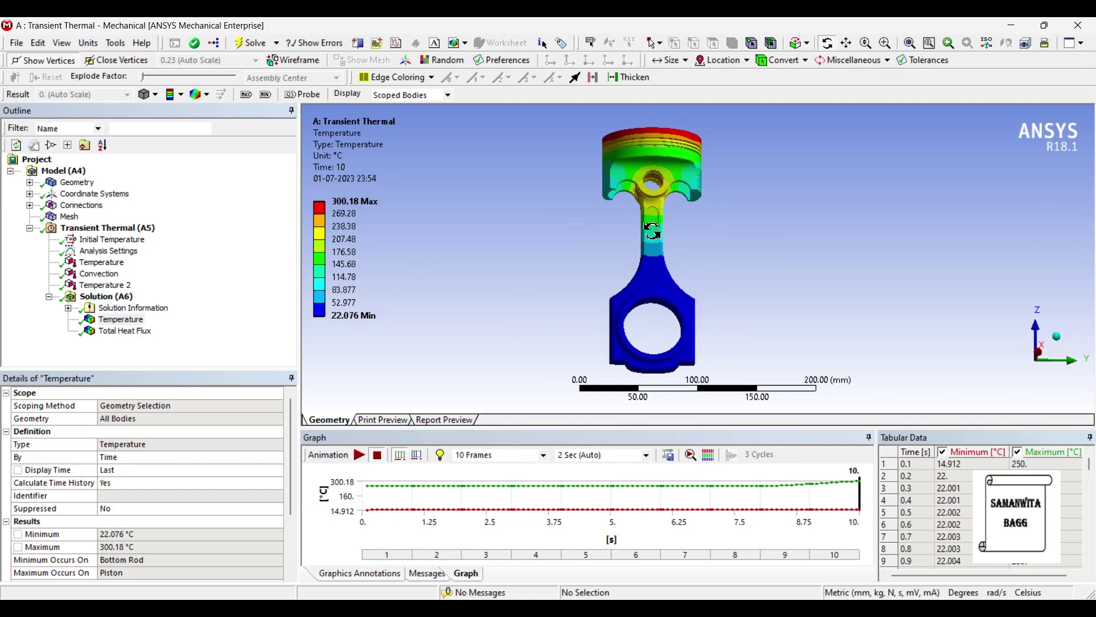
left_click_drag(651, 235, 656, 161)
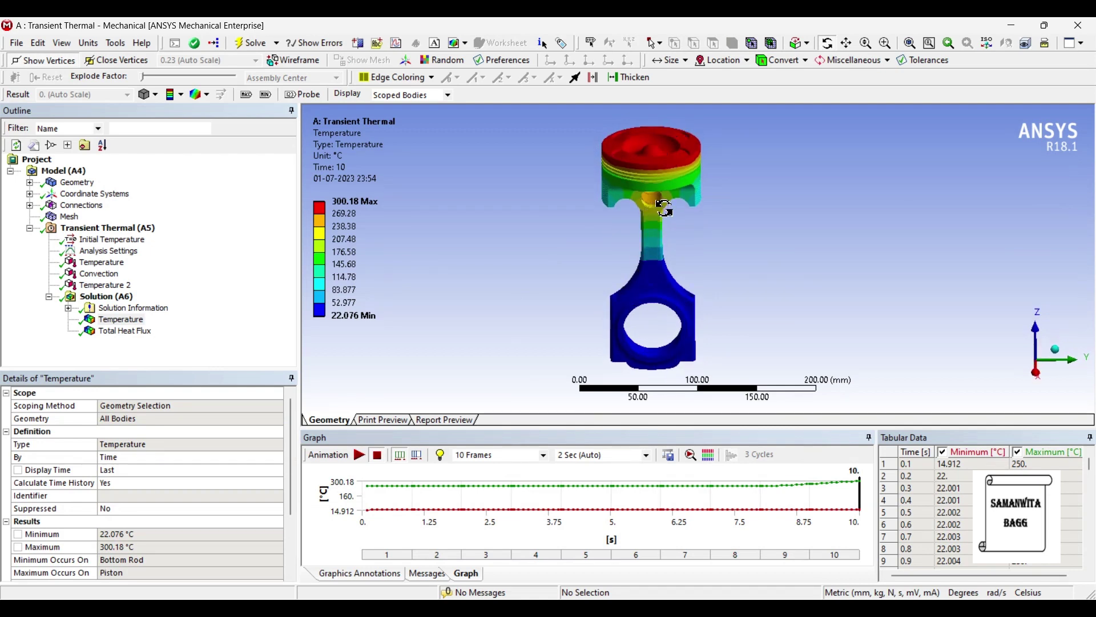
left_click_drag(664, 208, 665, 231)
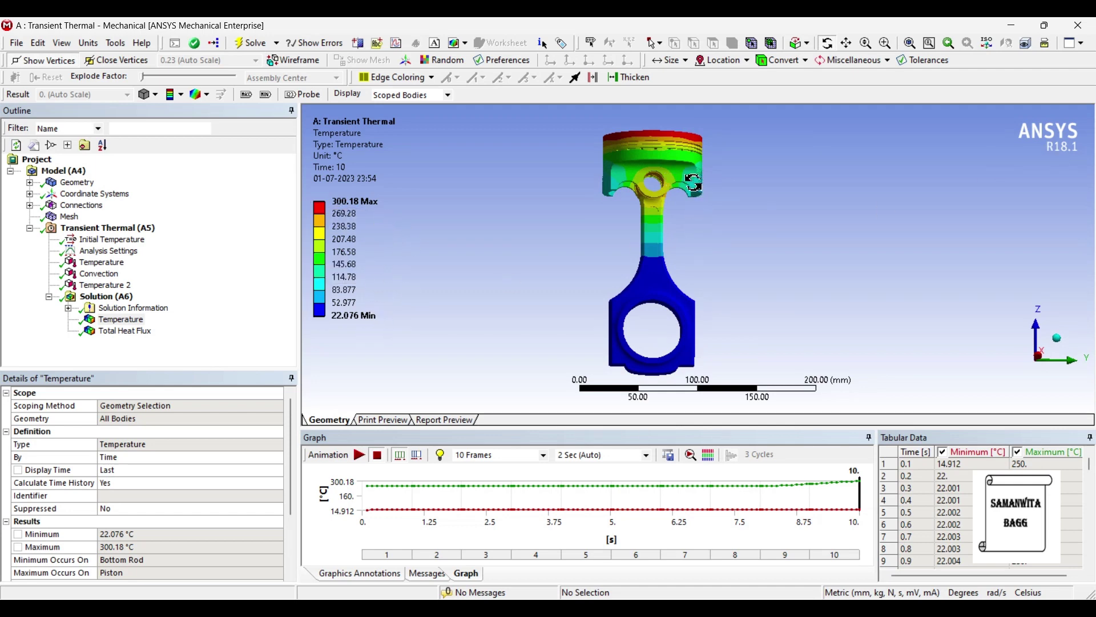
scroll(670, 312, "down", 1)
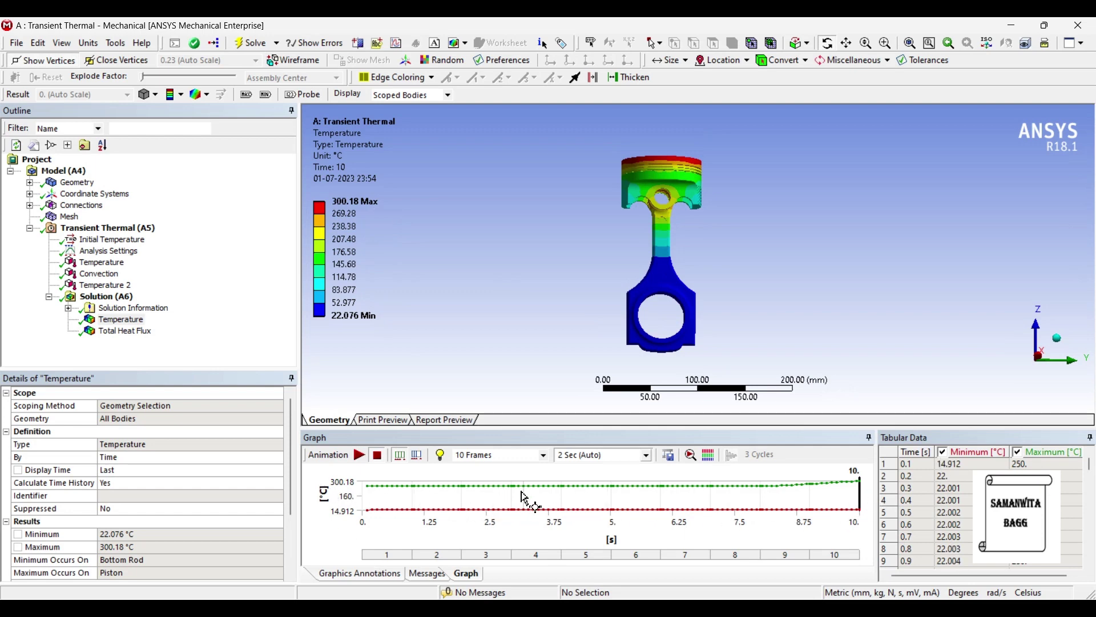
left_click(145, 331)
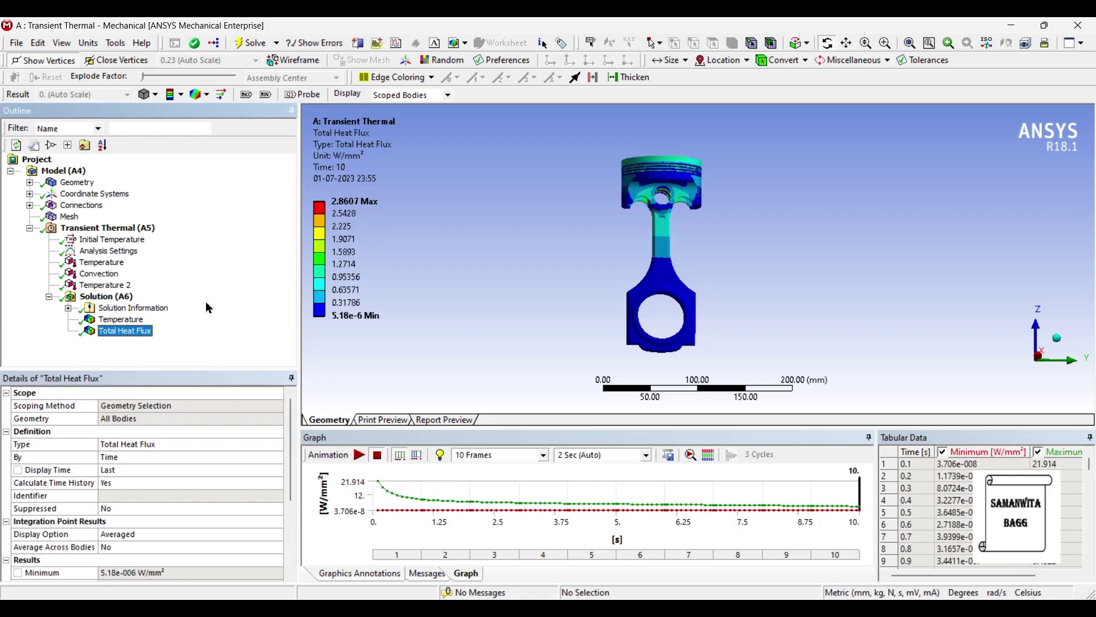
Inspect the Total Heat Flux contour and tabular data, peaking at 21.914 W/mm² at 0.1 s.
mouse_move(613, 261)
left_mouse_down()
mouse_move(597, 282)
mouse_move(606, 253)
left_mouse_up()
scroll(659, 186, "up", 2)
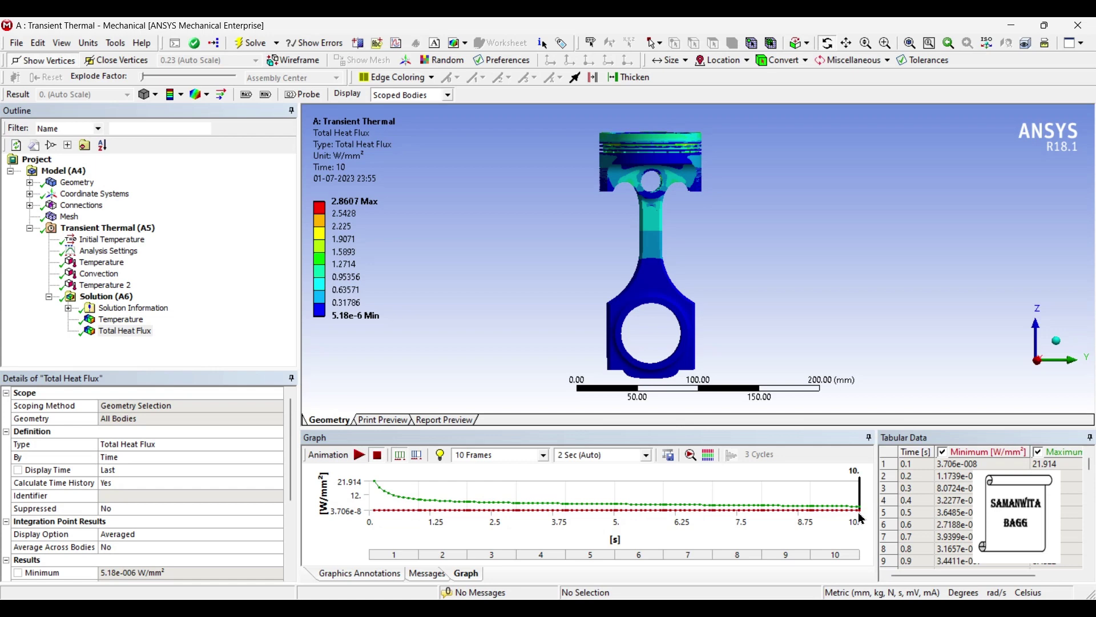
scroll(932, 462, "down", 9)
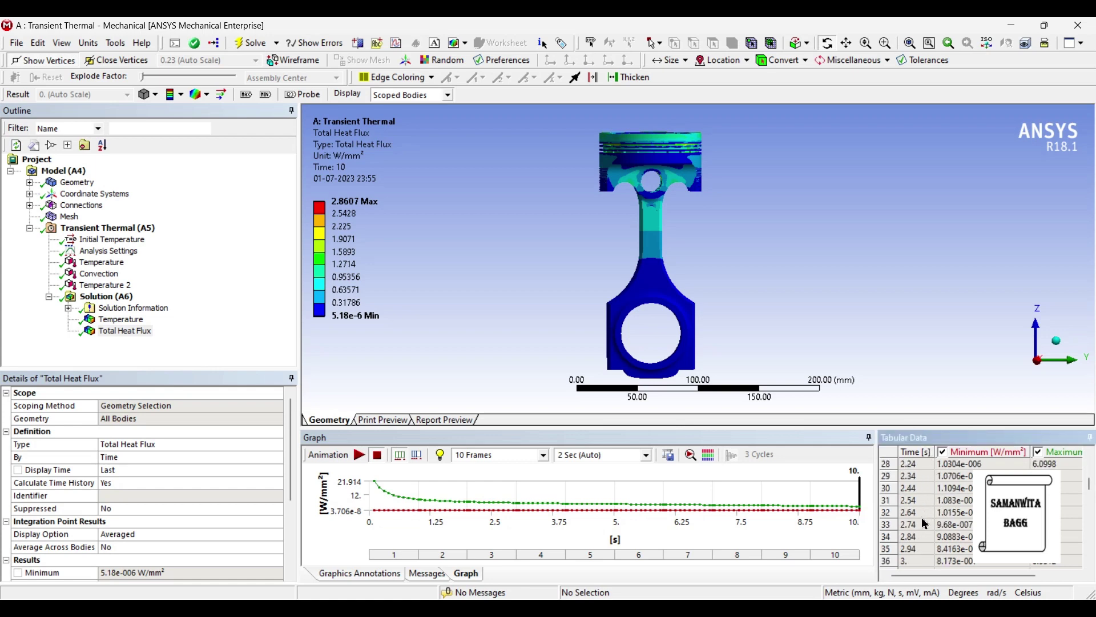
scroll(911, 508, "down", 13)
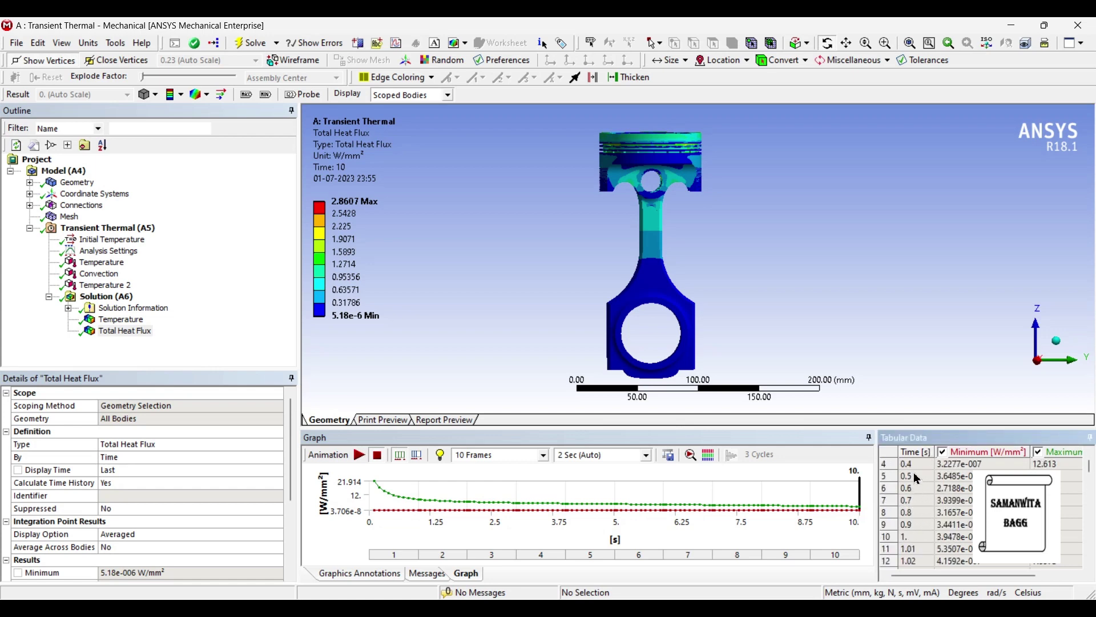
scroll(920, 555, "down", 17)
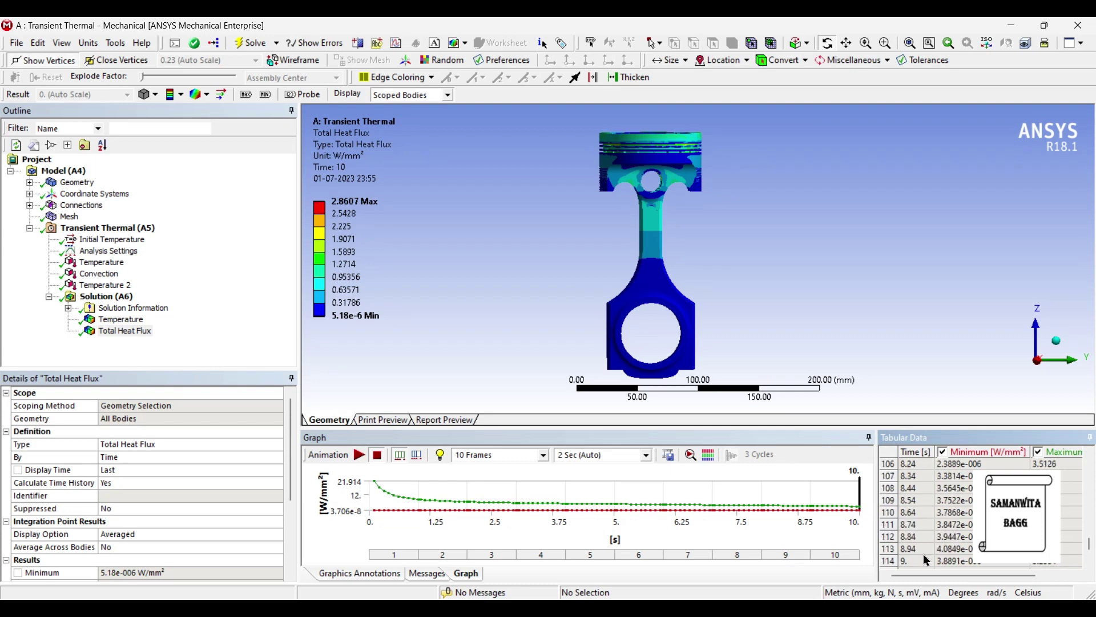
scroll(932, 533, "up", 10)
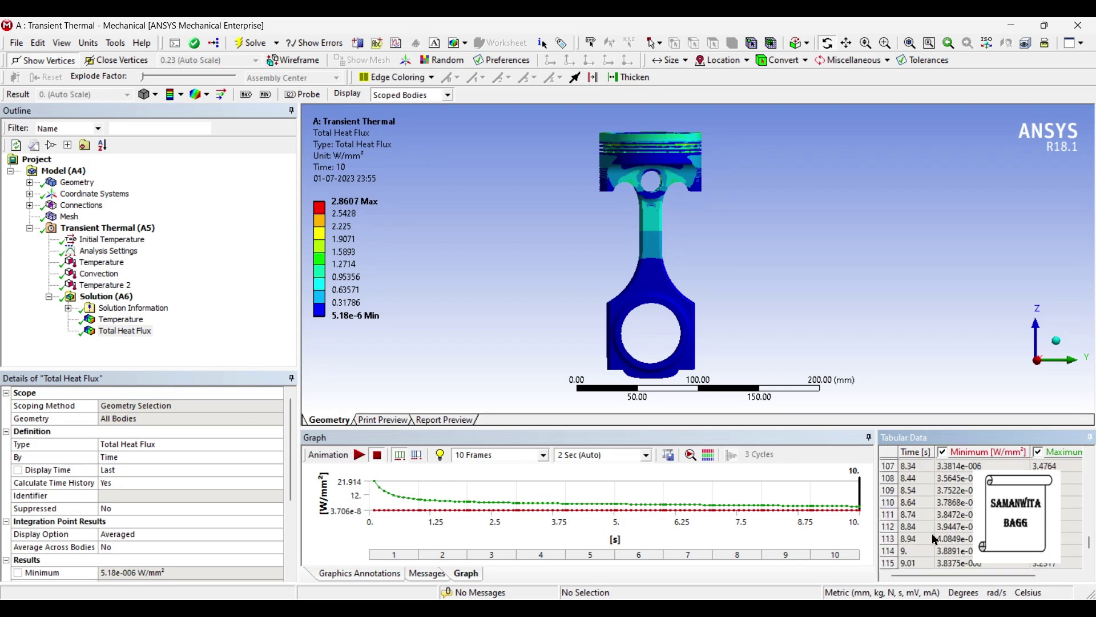
scroll(916, 542, "up", 20)
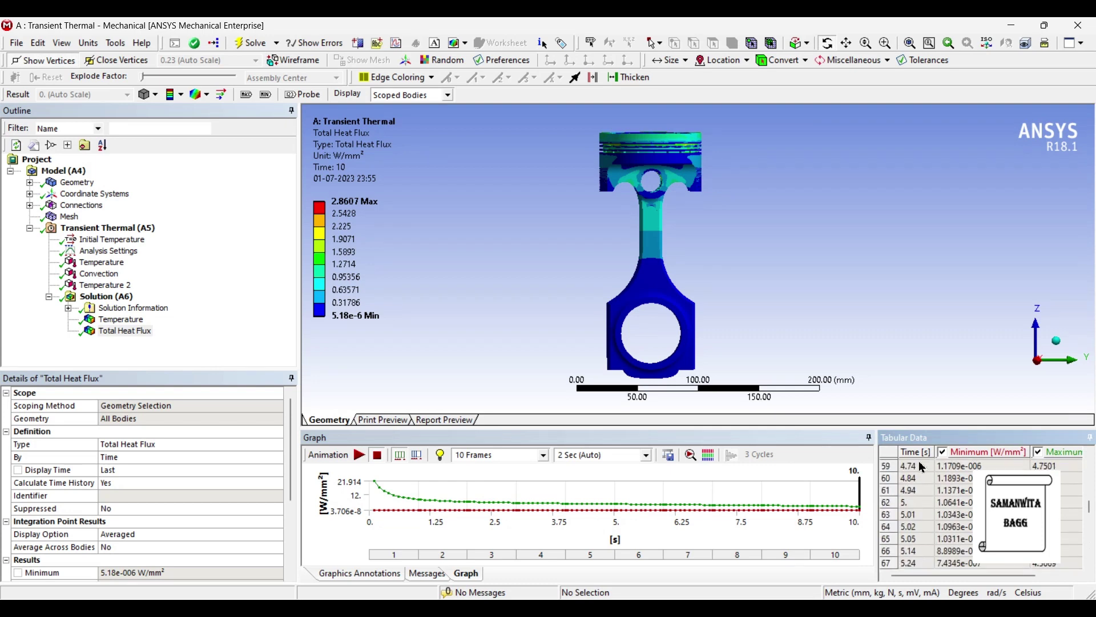
scroll(919, 517, "up", 10)
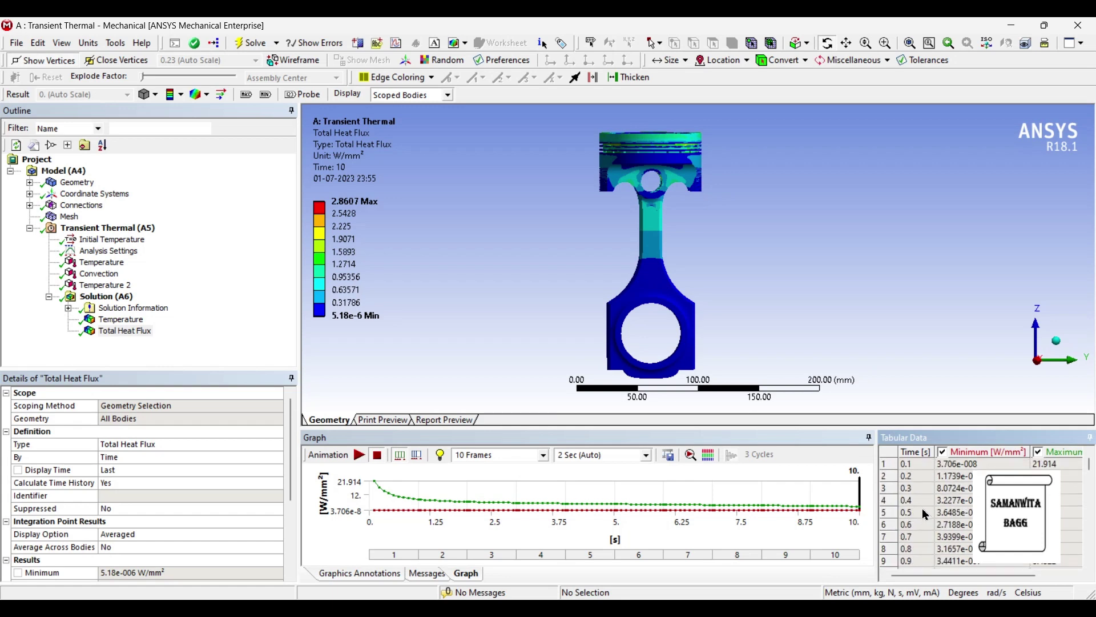